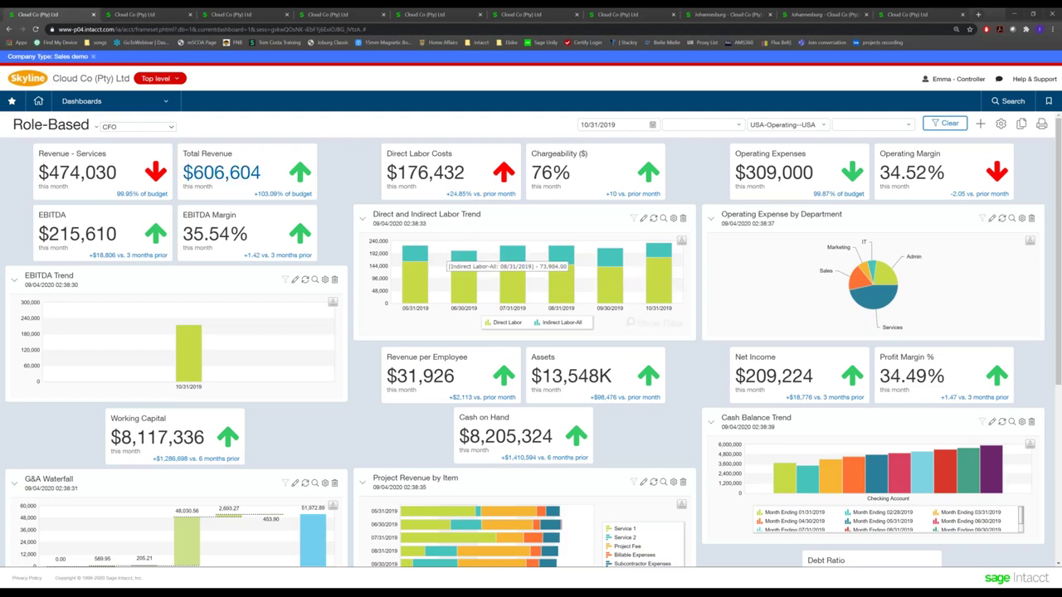
Open the 700--Johannesburg entity from the top level, examine its CFO dashboard, and check the list of available entities
left_click(156, 78)
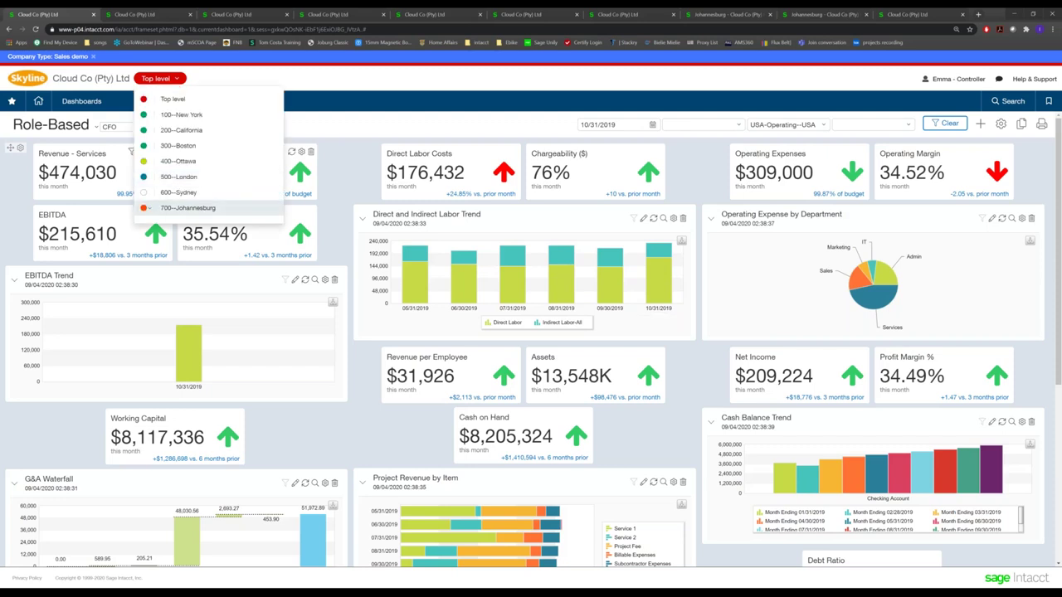
left_click(186, 211)
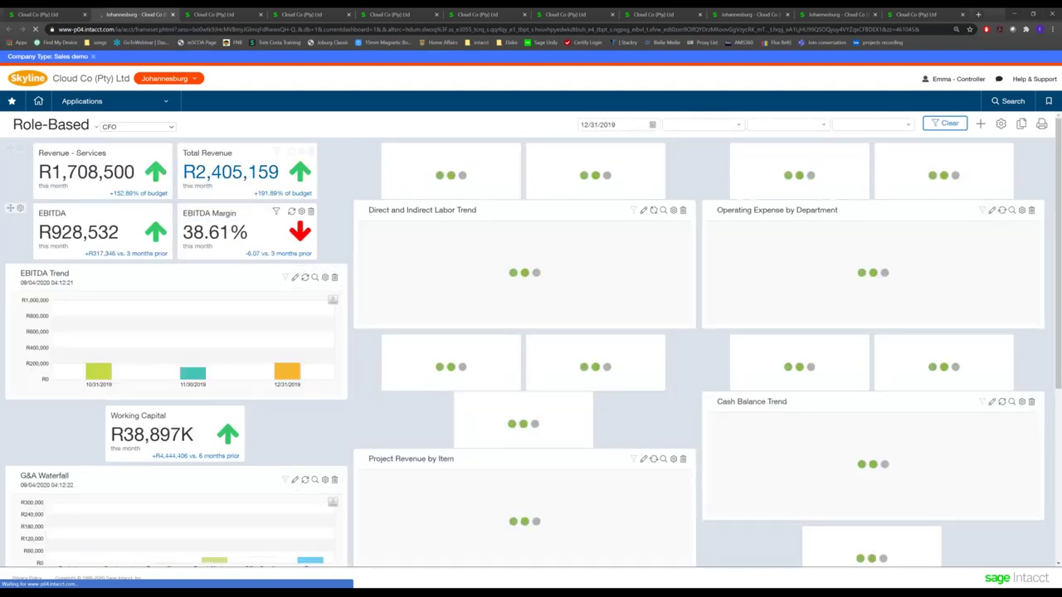
left_click(193, 79)
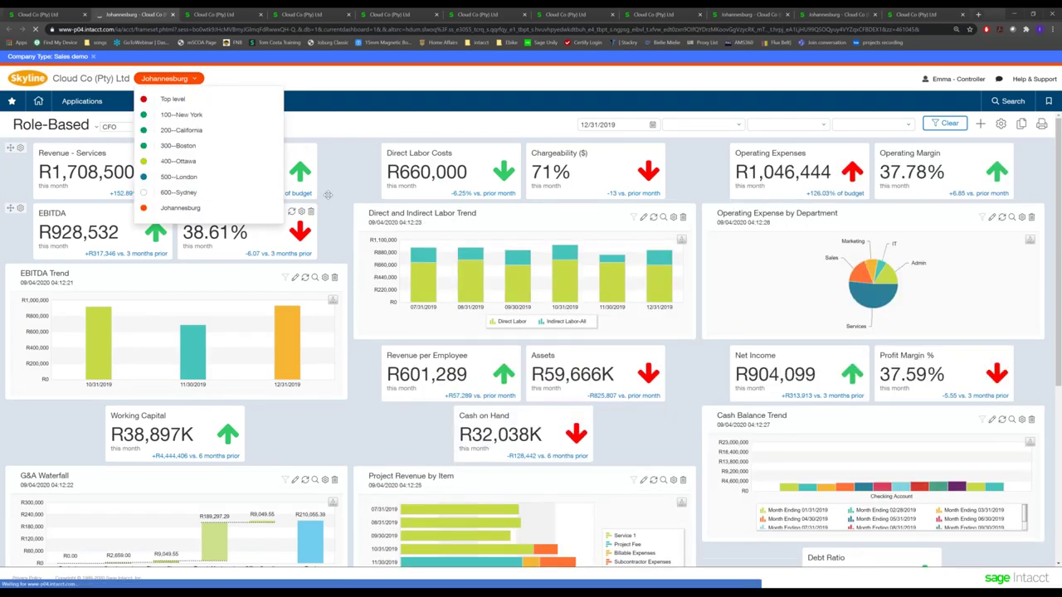
left_click(347, 123)
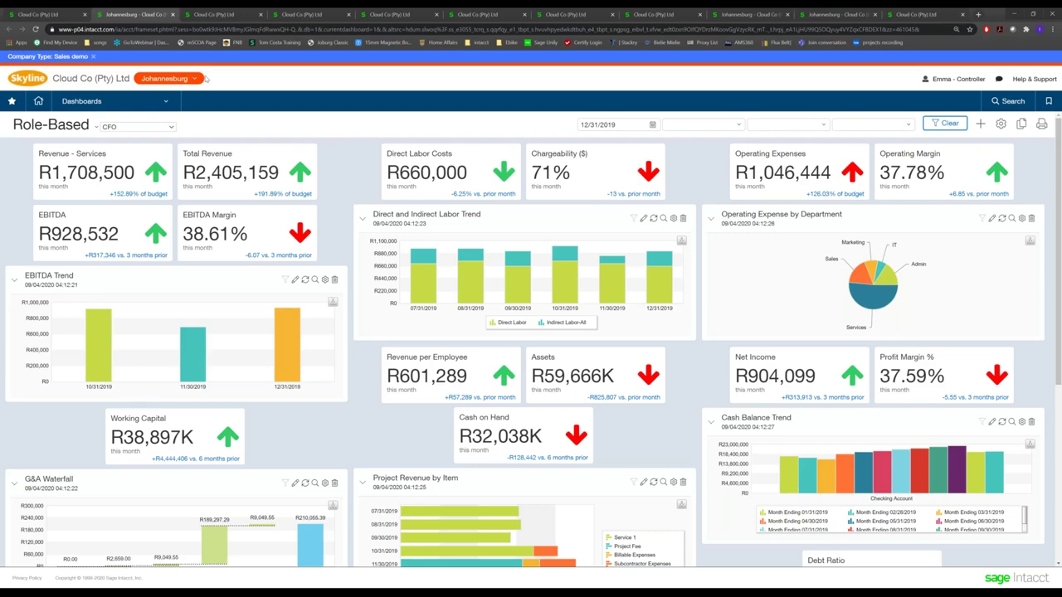
Open the first user's record for editing from the Users list and examine the e-mail address
left_click(213, 15)
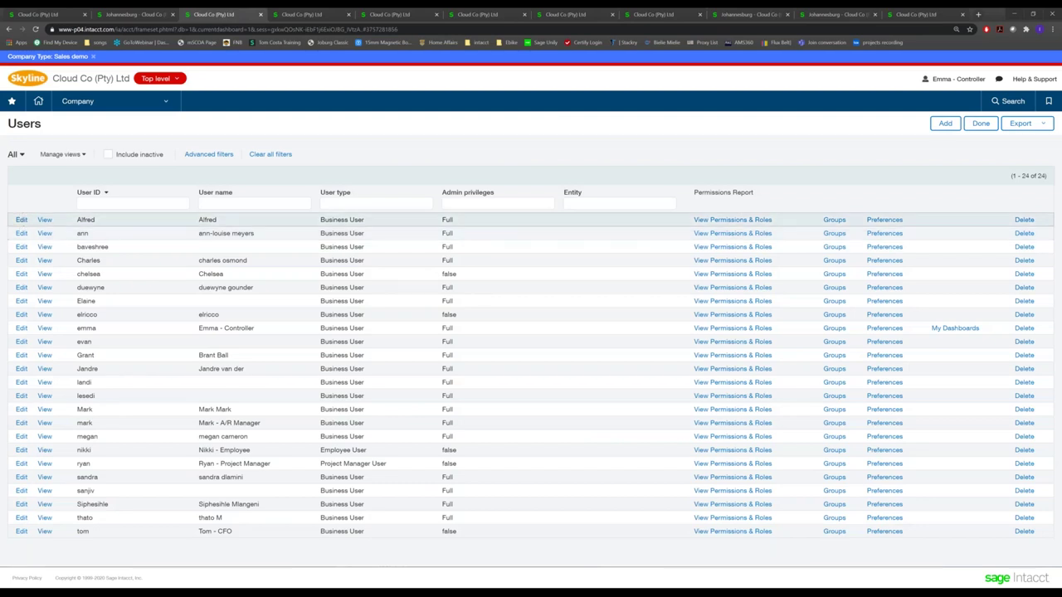
left_click(22, 220)
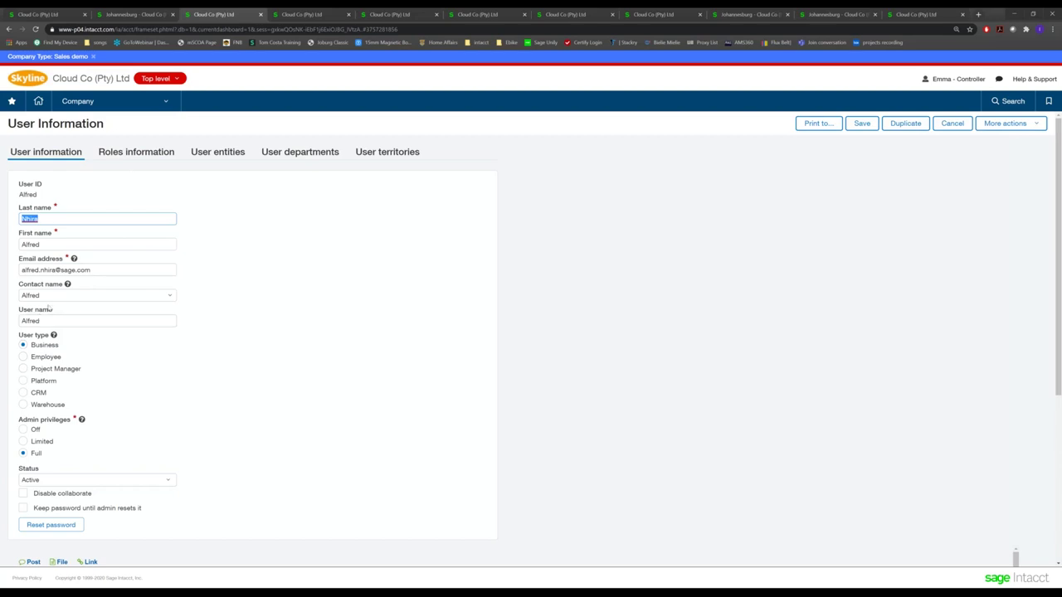
left_click_drag(97, 270, 13, 271)
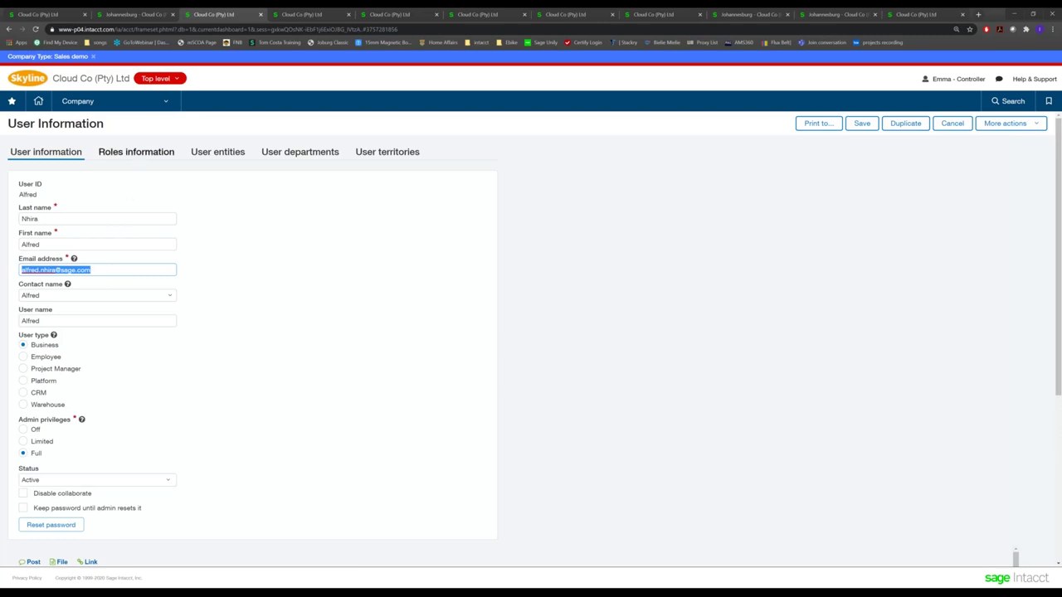
Open the user's assigned Admin role and examine the application modules in its subscriptions
left_click(137, 157)
left_click(132, 204)
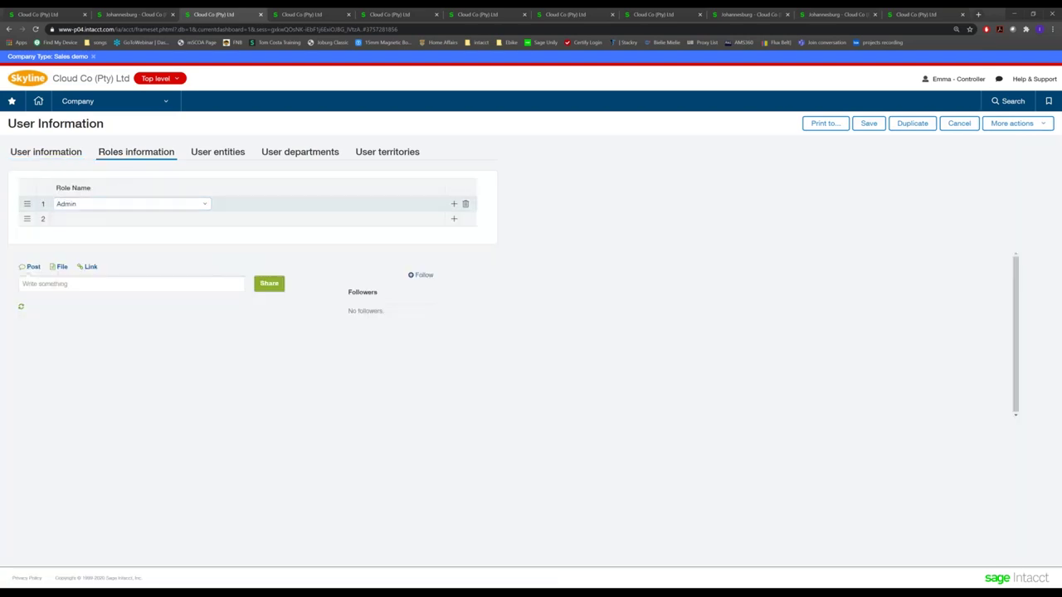
left_click(132, 220)
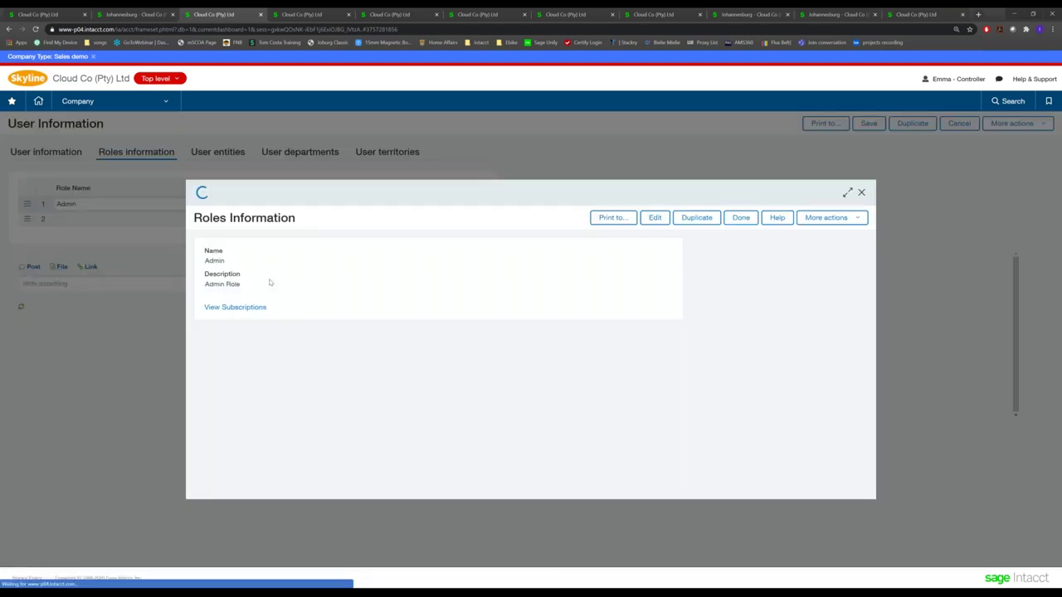
left_click(238, 309)
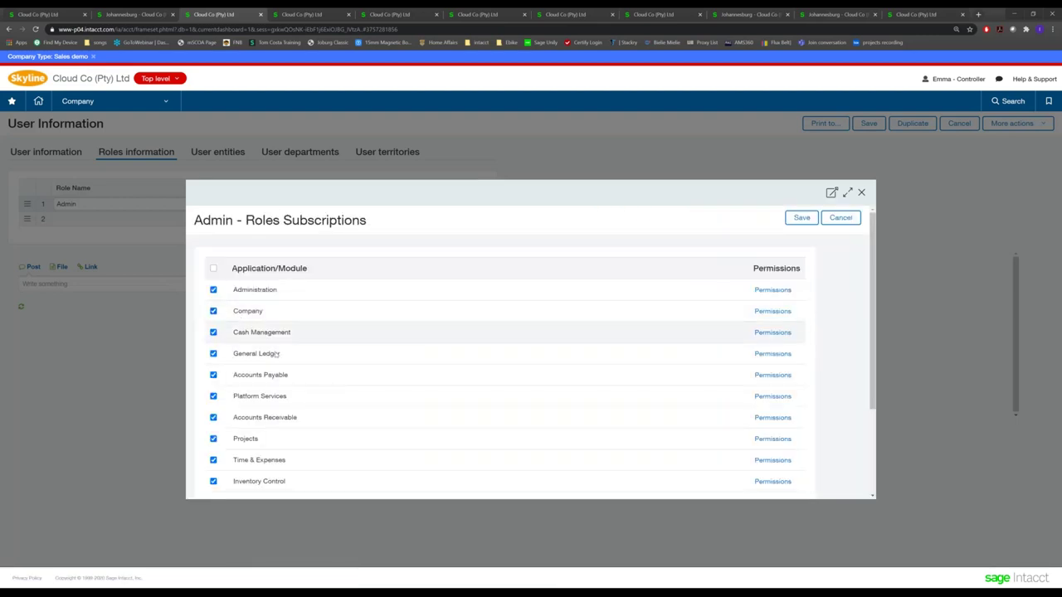
scroll(285, 350, "down", 5)
scroll(284, 350, "up", 5)
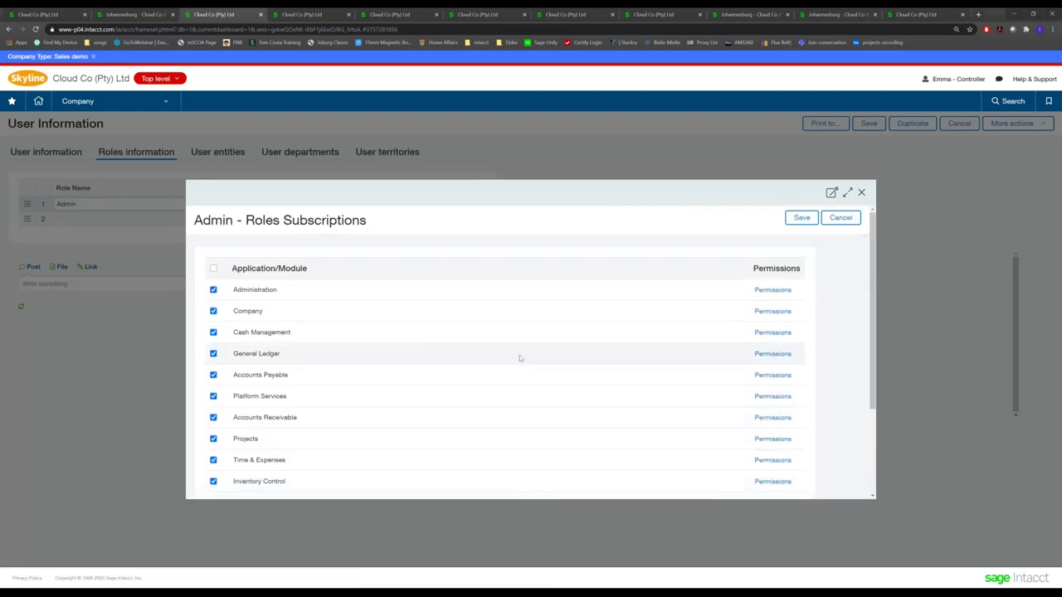
Examine the Admin role's General Ledger permissions by activity
left_click(773, 354)
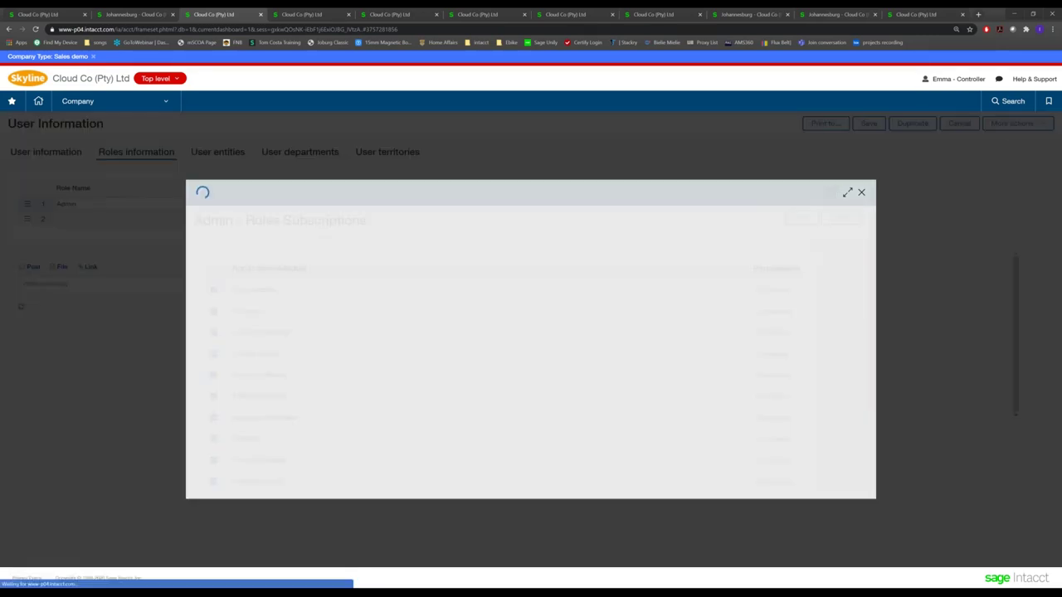
scroll(302, 365, "down", 10)
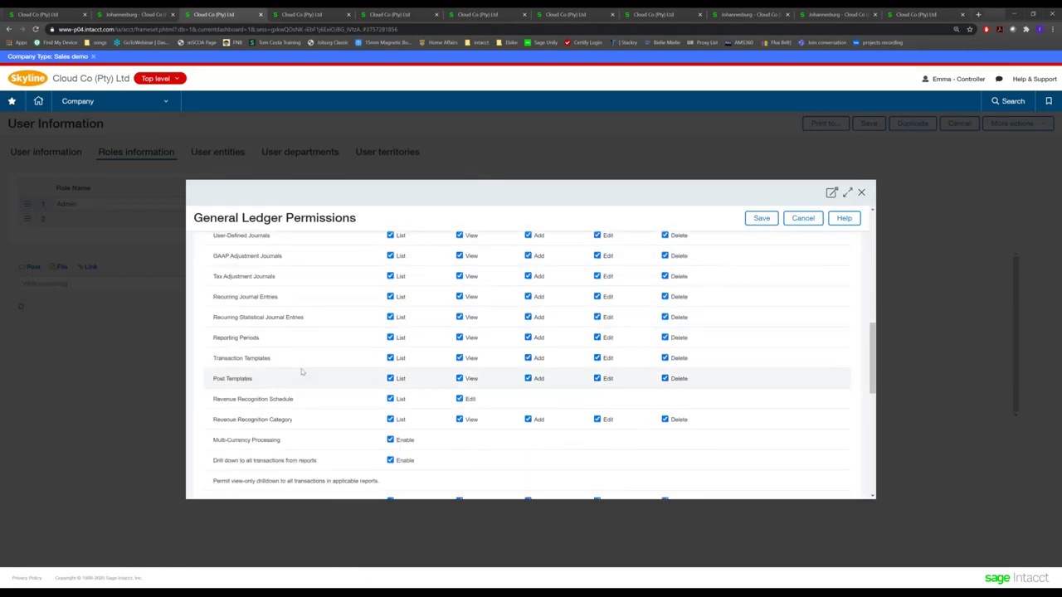
scroll(302, 373, "up", 5)
scroll(302, 372, "up", 3)
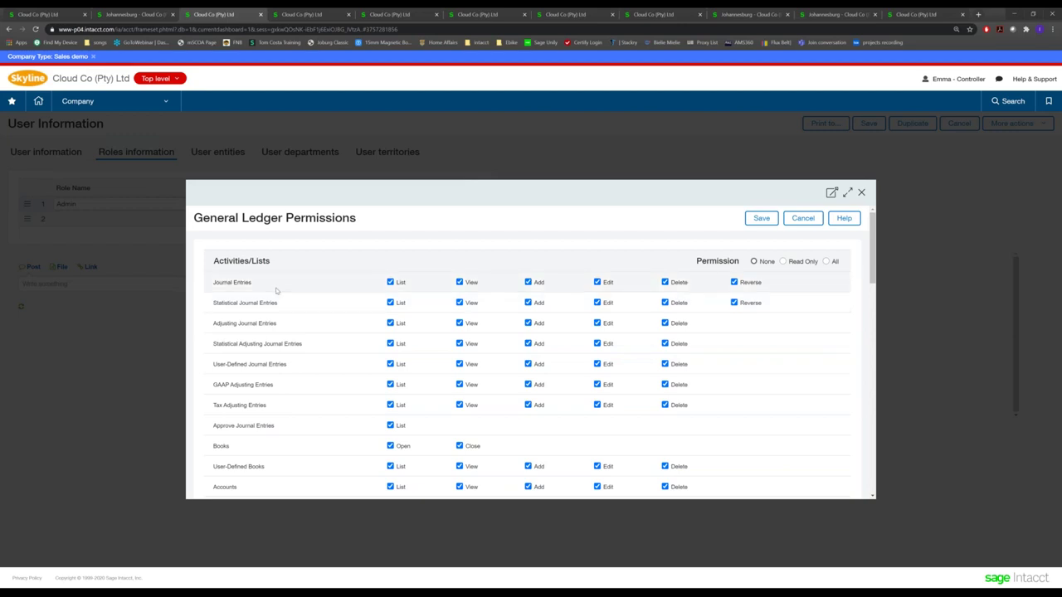
Clear Edit and Delete for Journal Entries and List for Approve Journal Entries, and close the role's permissions and subscriptions without saving
left_click(597, 282)
left_click(664, 282)
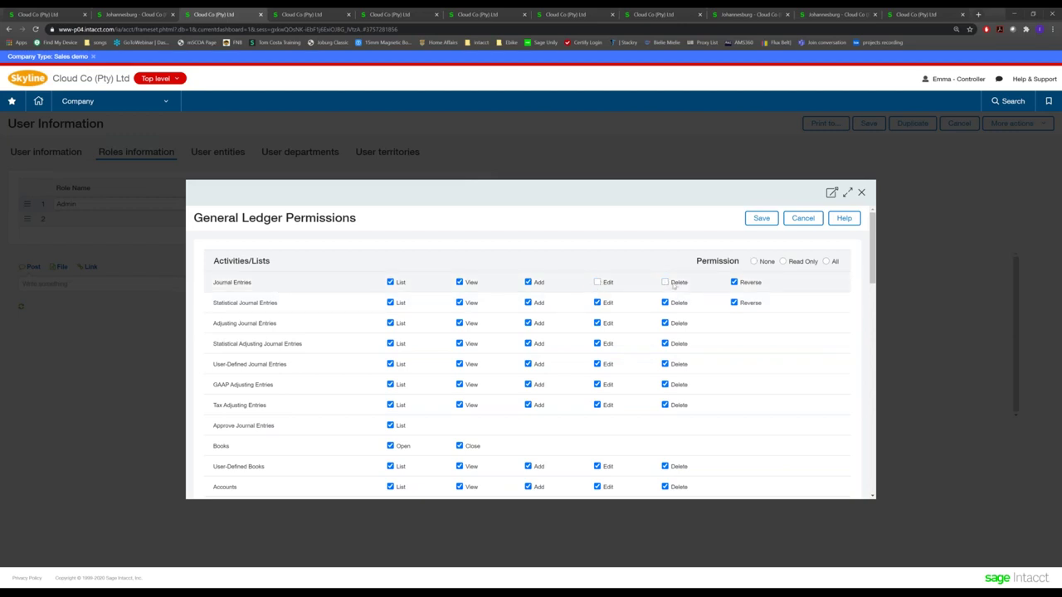
left_click(390, 425)
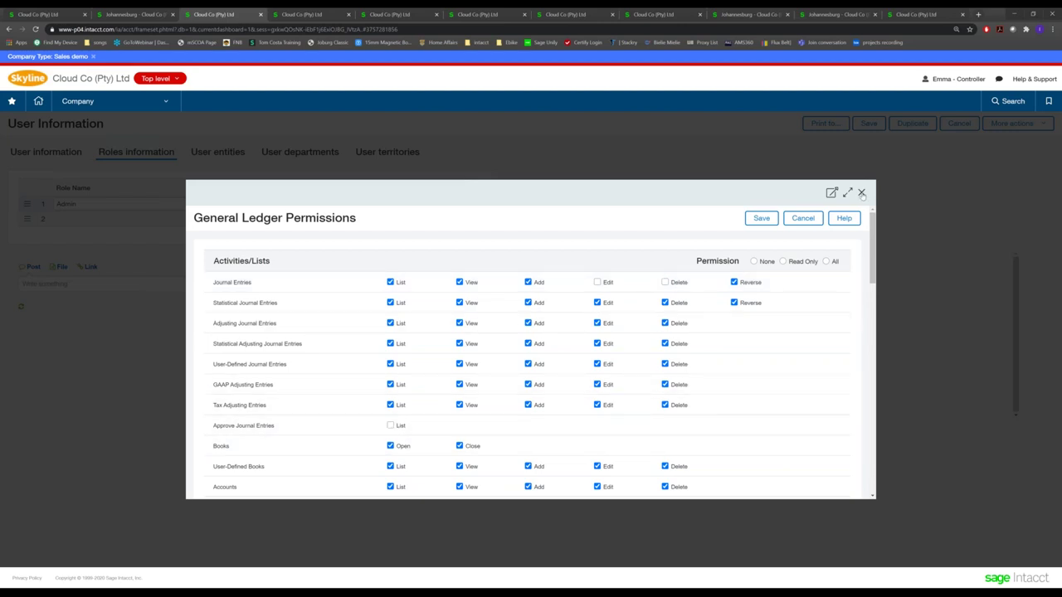
left_click(861, 192)
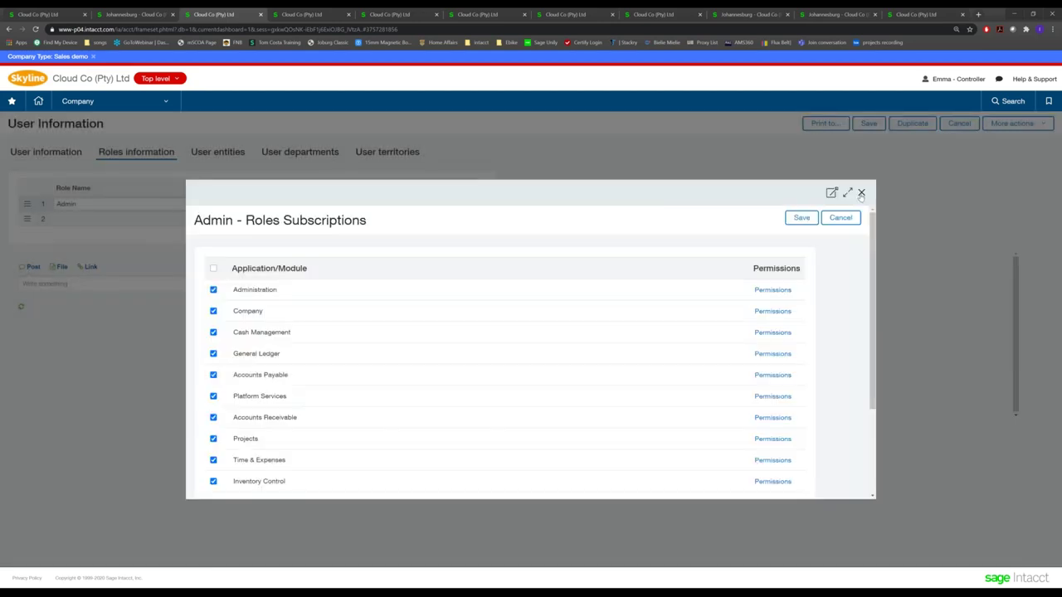
left_click(861, 192)
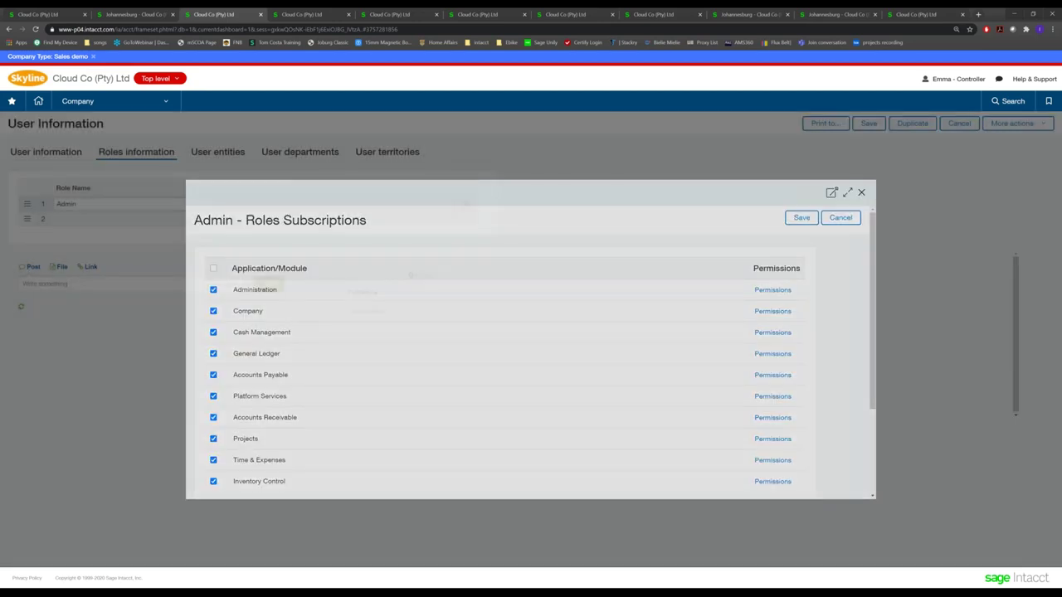
Assign the entities 700--Johannesburg and 600--Sydney to the user, and compare them with the company's full entity list
left_click(217, 151)
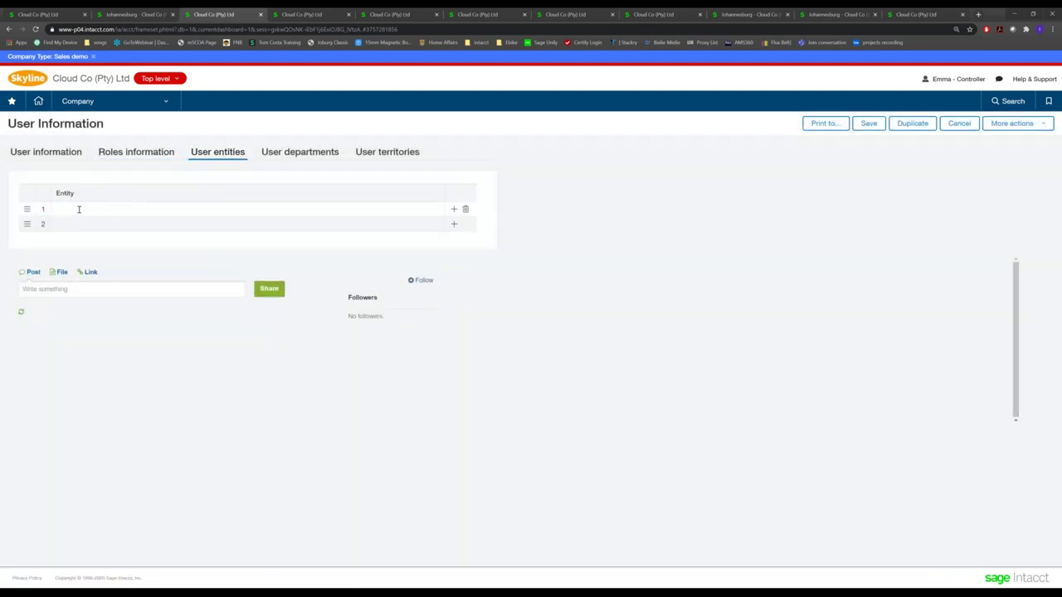
left_click(79, 209)
left_click(205, 211)
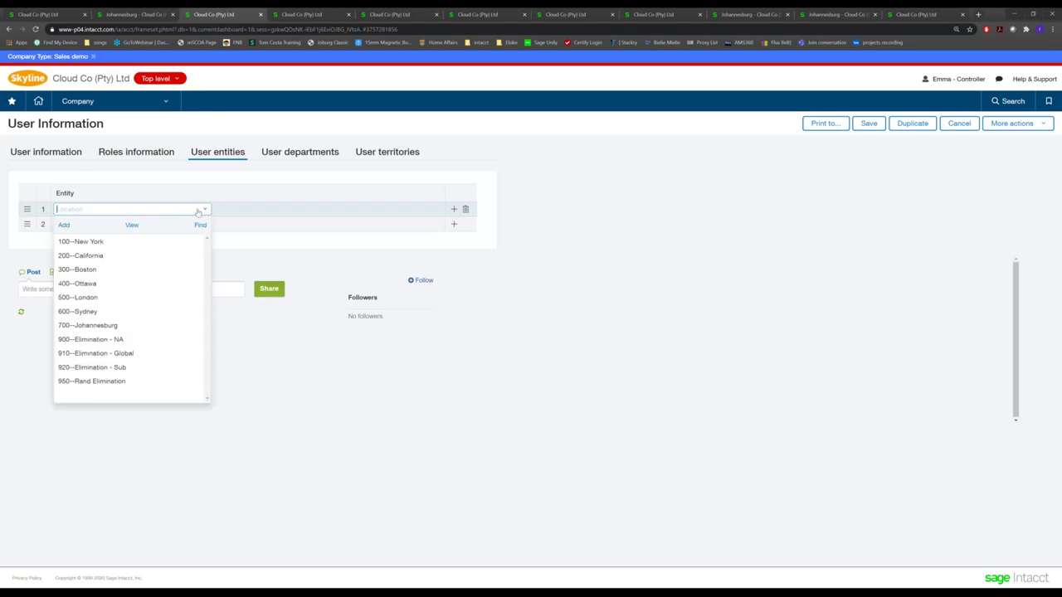
left_click(98, 325)
left_click(166, 224)
left_click(98, 325)
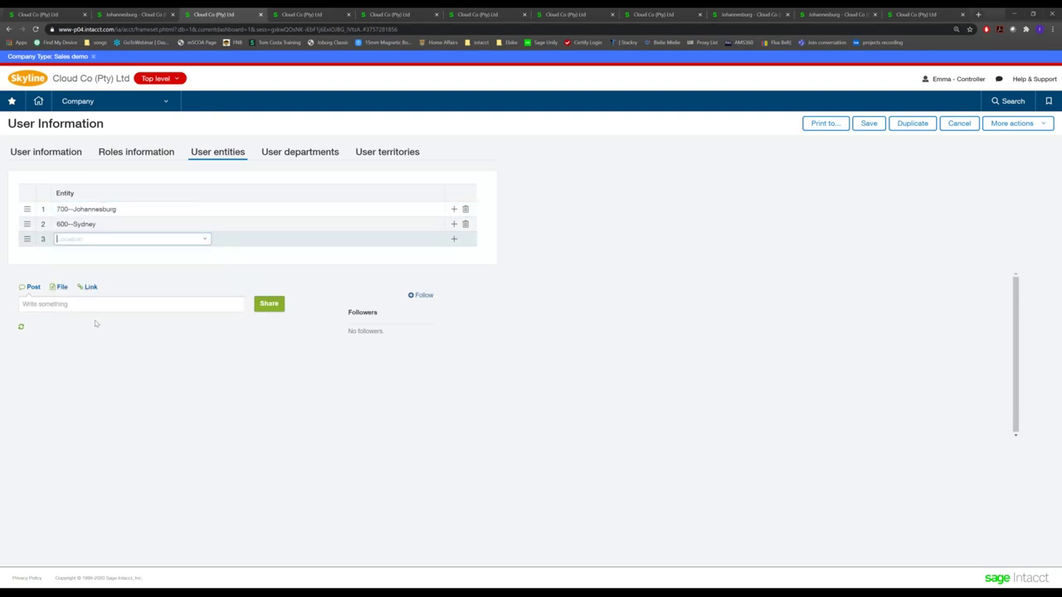
left_click(177, 80)
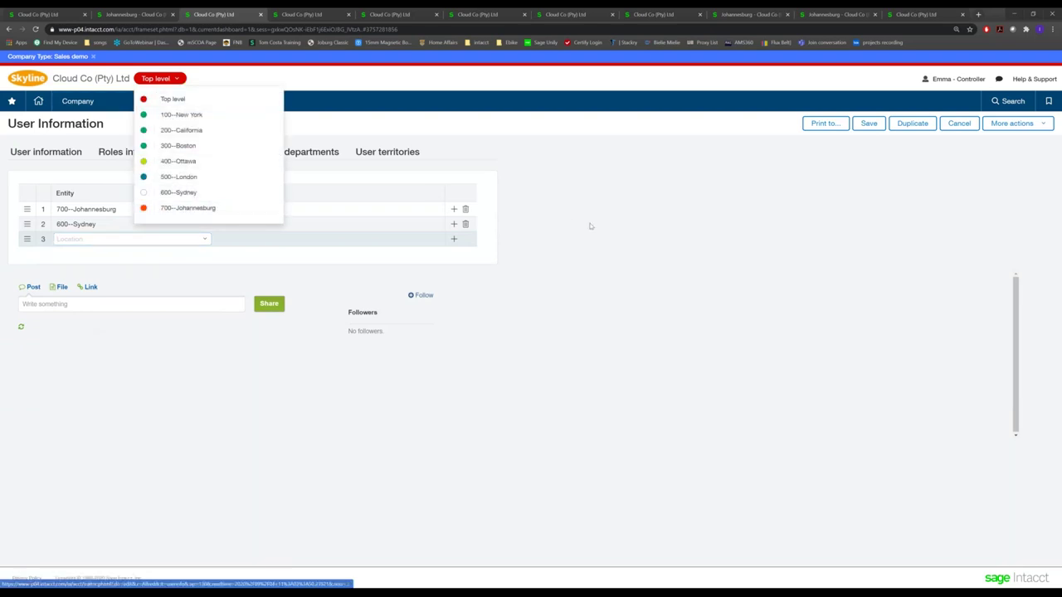
Assign the department 100--Sales to the user
left_click(311, 163)
left_click(304, 159)
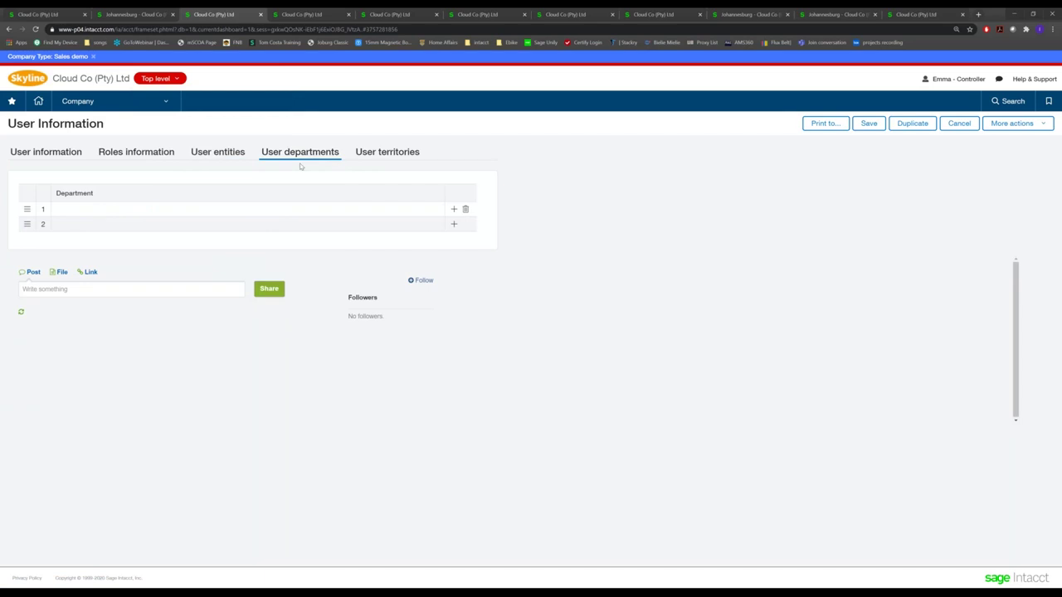
left_click(85, 210)
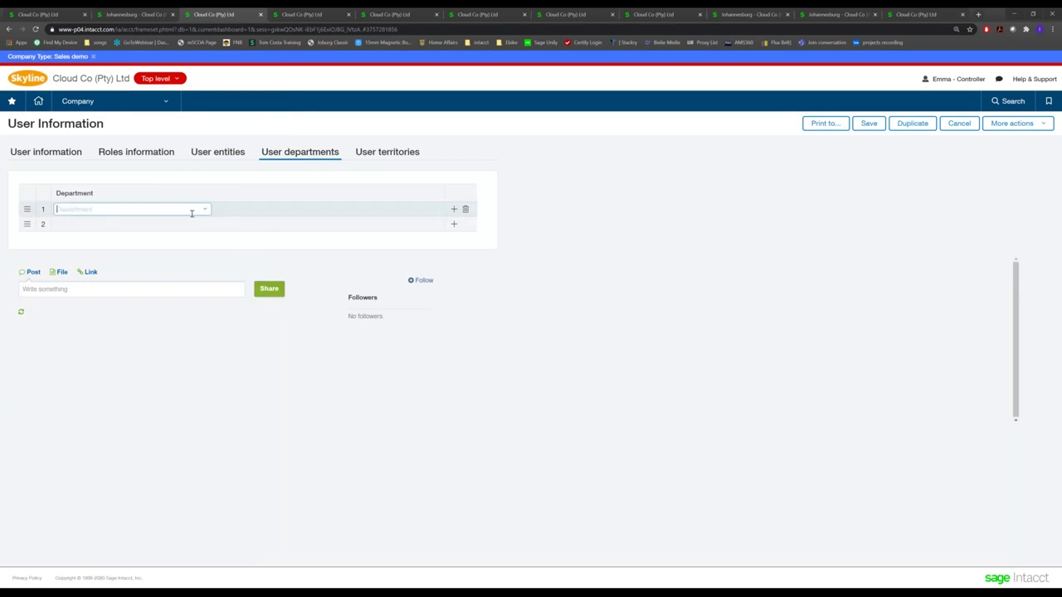
left_click(206, 211)
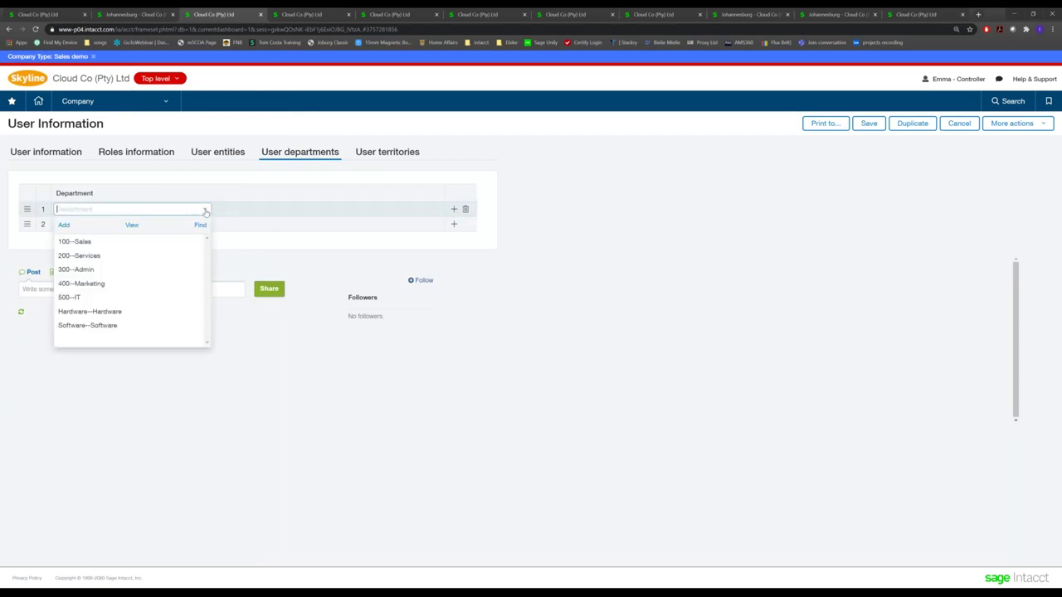
left_click(94, 247)
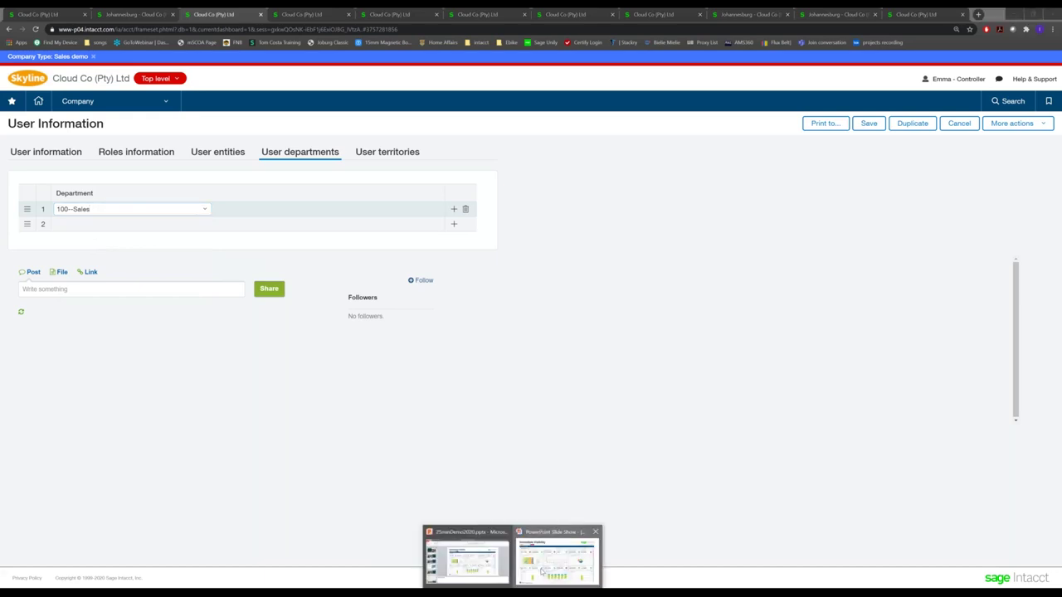
left_click(542, 571)
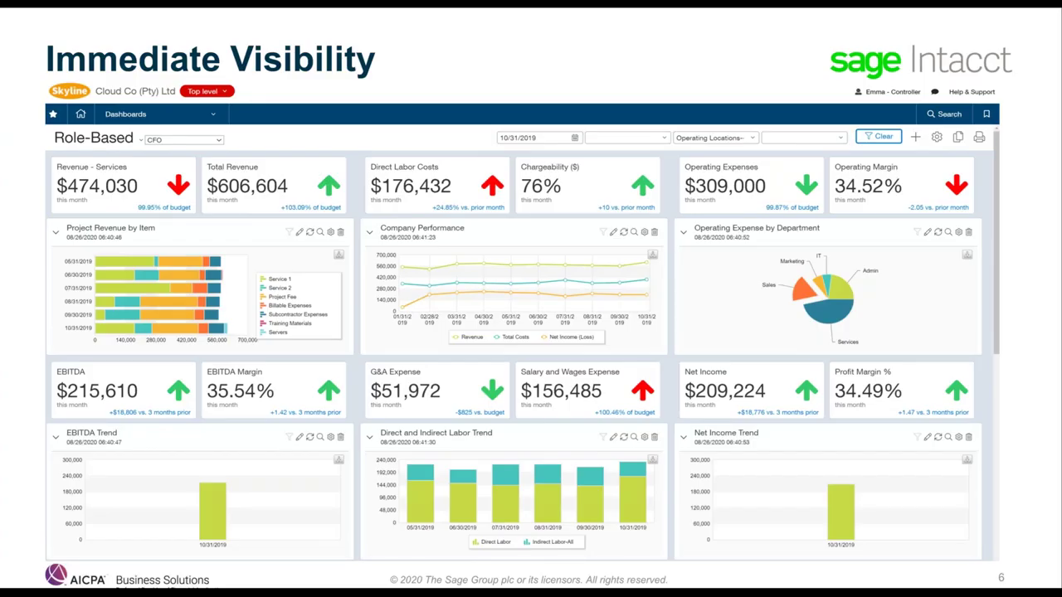
key("Right")
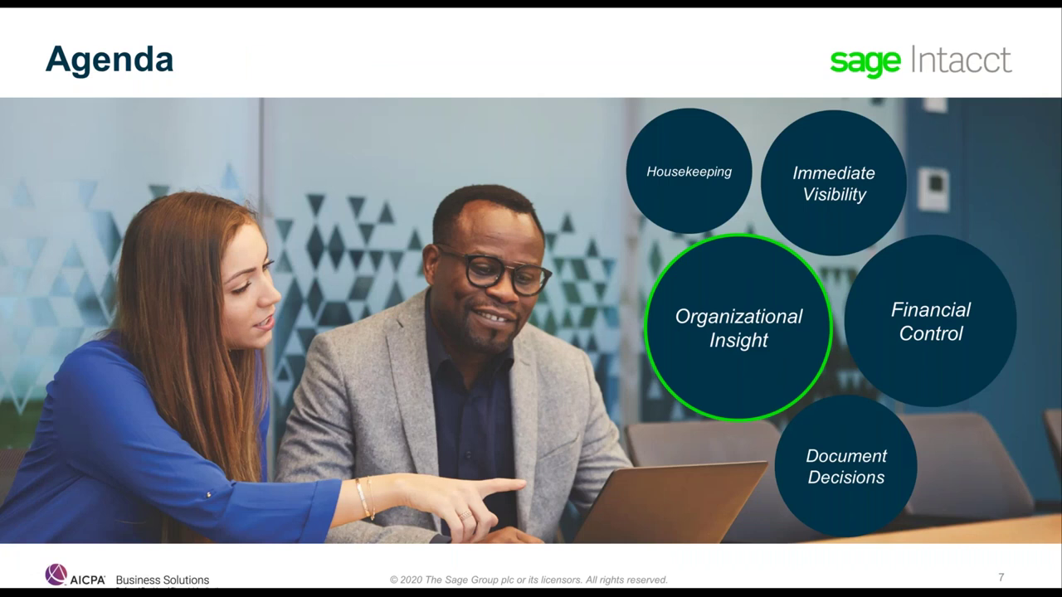
key("Right")
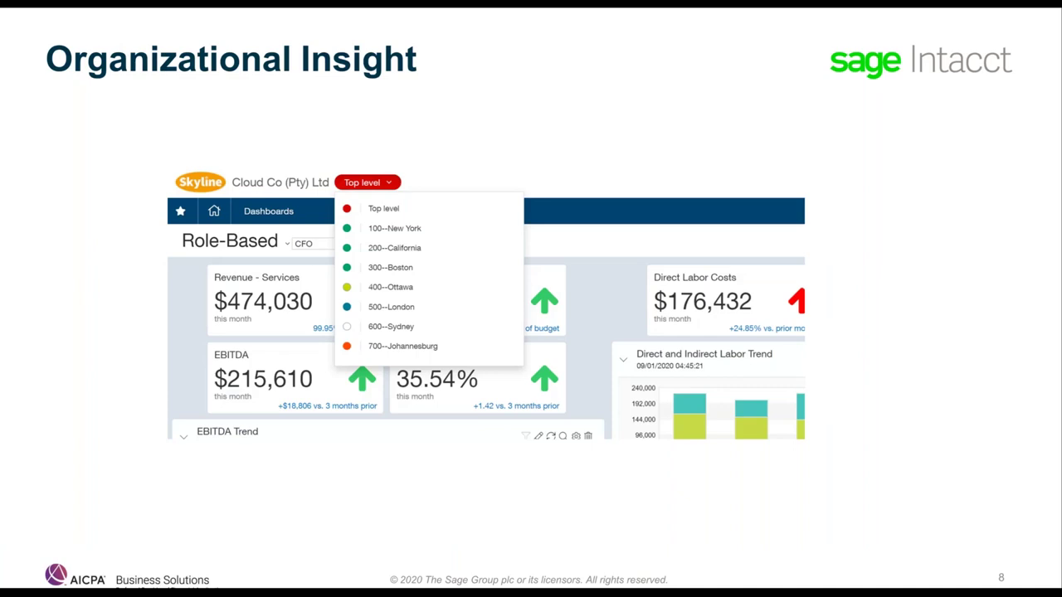
key("alt+Tab")
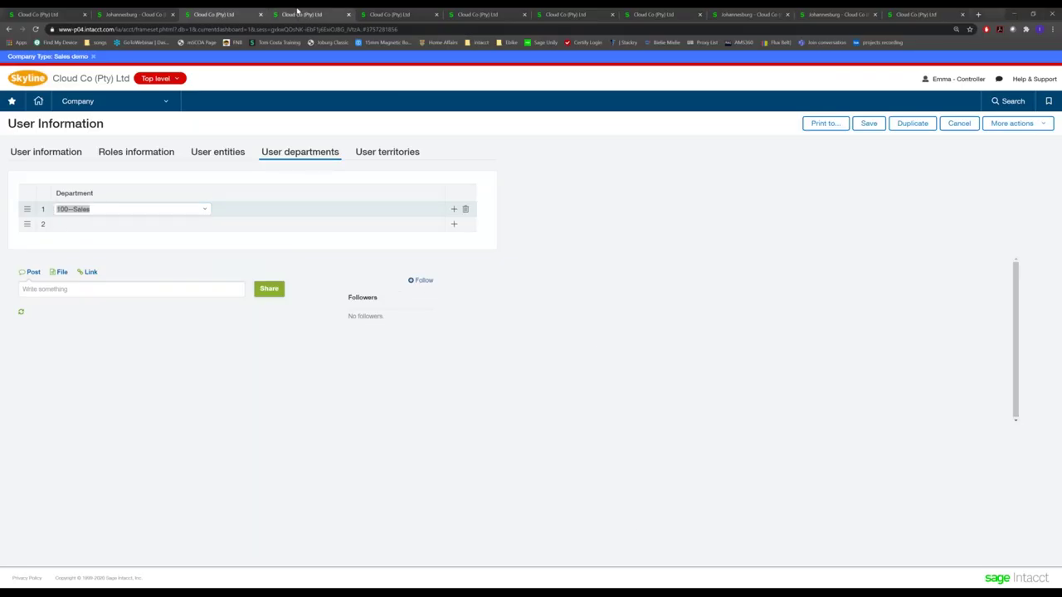
Drill down from Assets on the Dimensional Insights dashboard through the Checking 2 - SVB balance for 12/31/2019 to a receipts journal entry, and close that entry
left_click(297, 10)
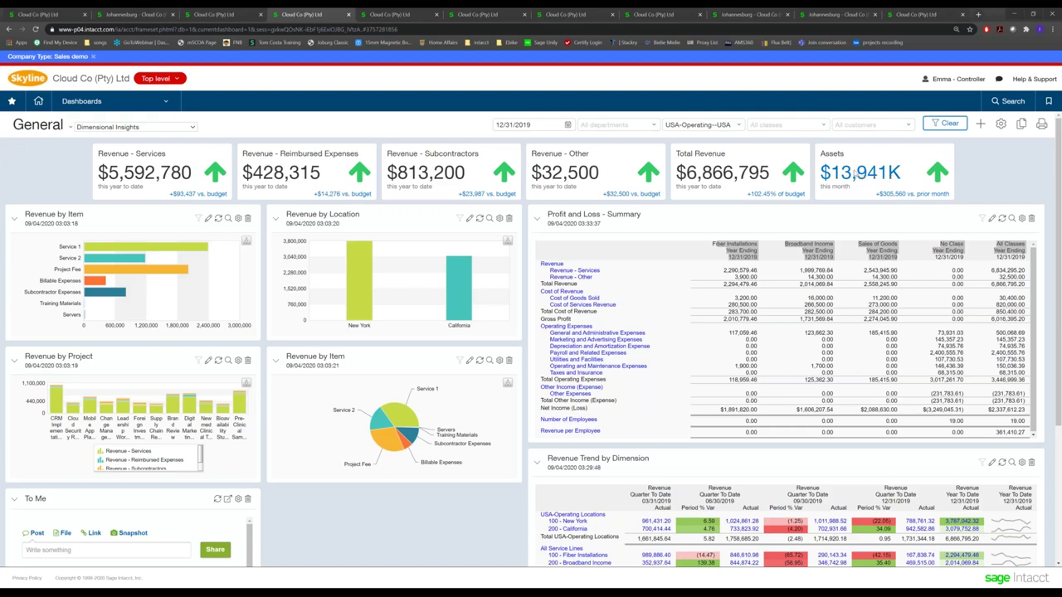
left_click(856, 172)
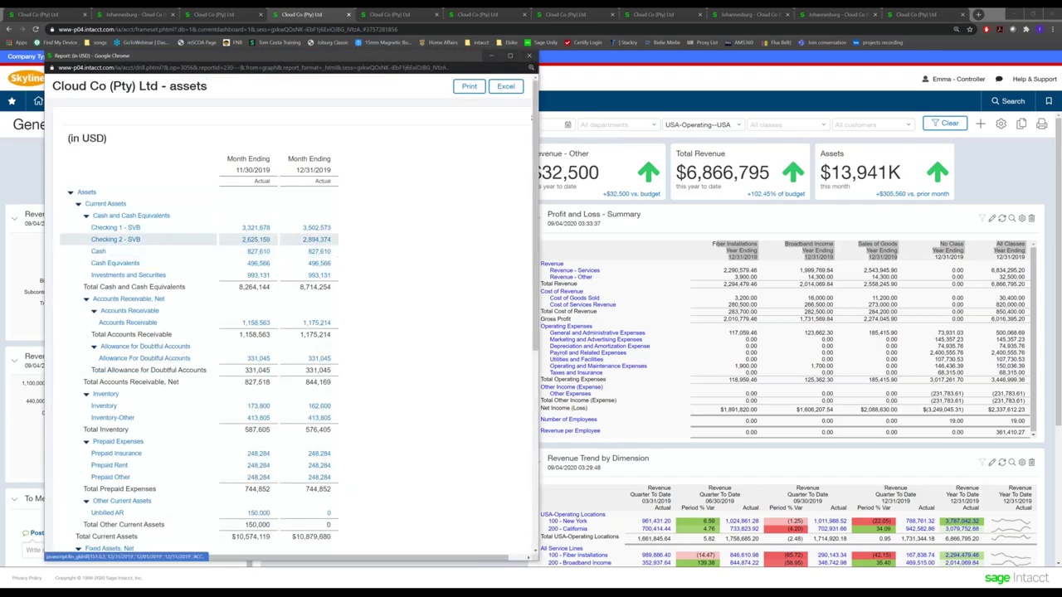
left_click(328, 240)
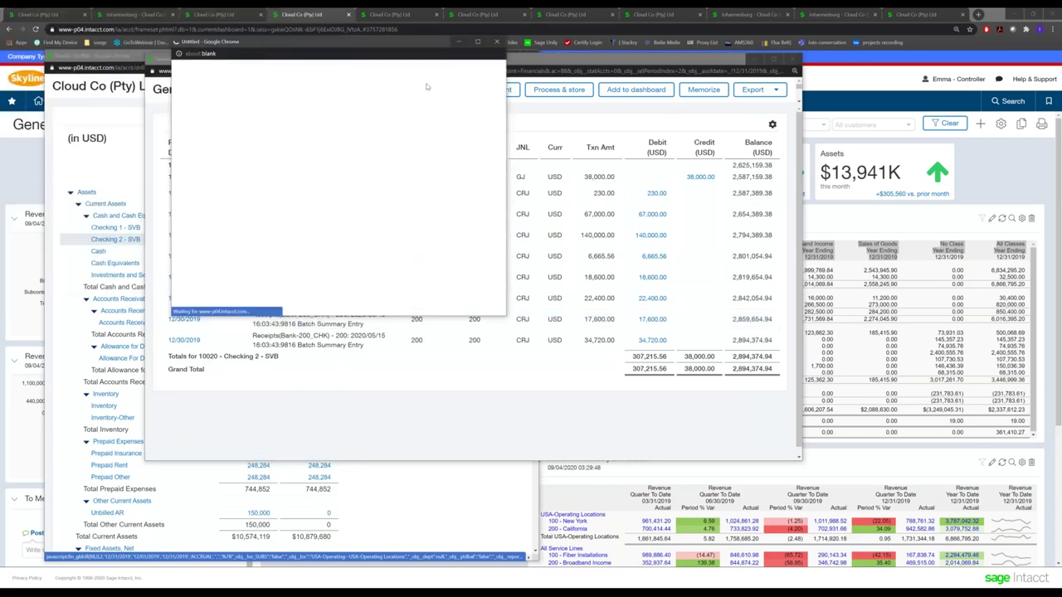
left_click(479, 42)
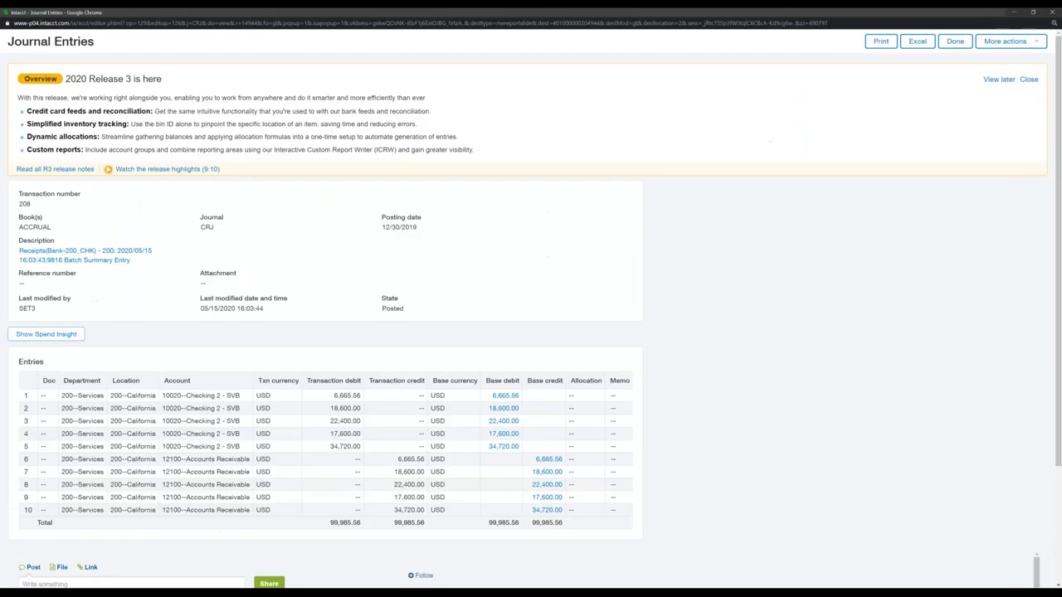
left_click(1053, 12)
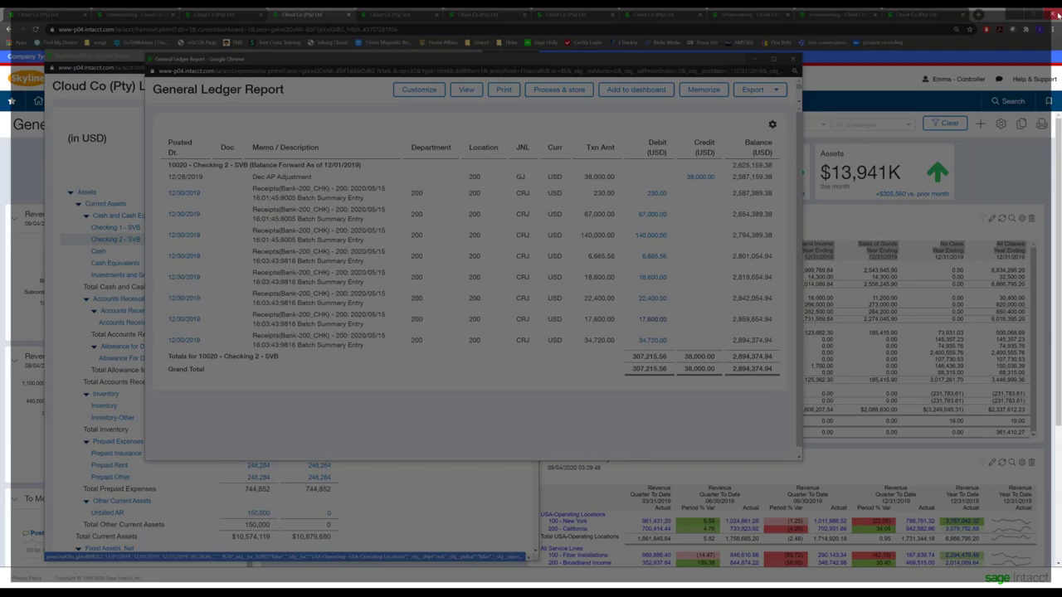
Close the General Ledger Report and the assets drill-down report to return to the Dimensional Insights dashboard
left_click(792, 58)
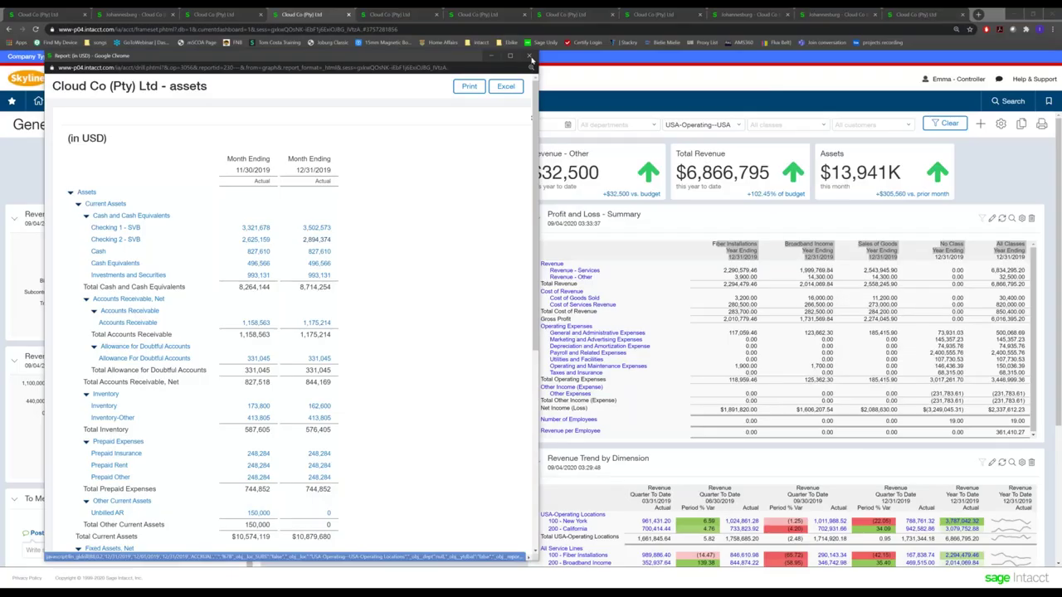
left_click(531, 56)
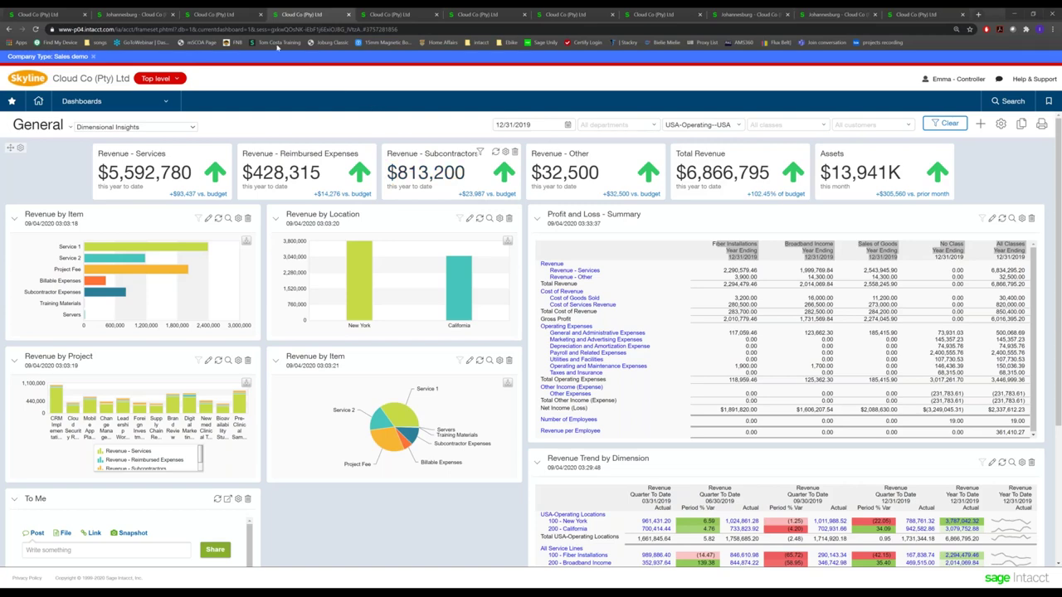
In the Accounts Payable Transactions Analysis with Subtotals Report, place the Vendor column directly after Department name
left_click(387, 15)
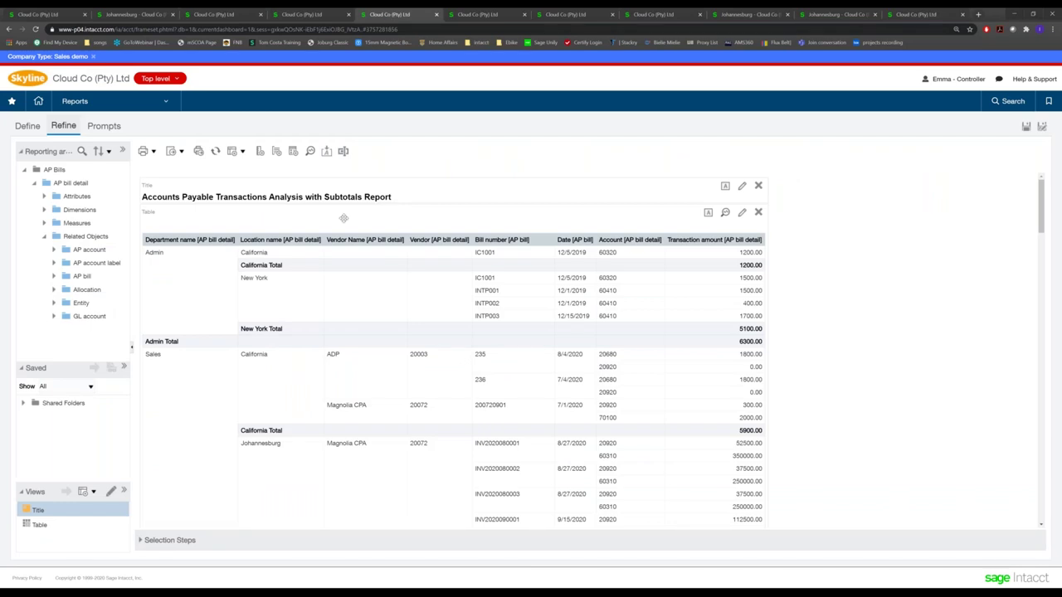
left_click_drag(359, 227, 389, 232)
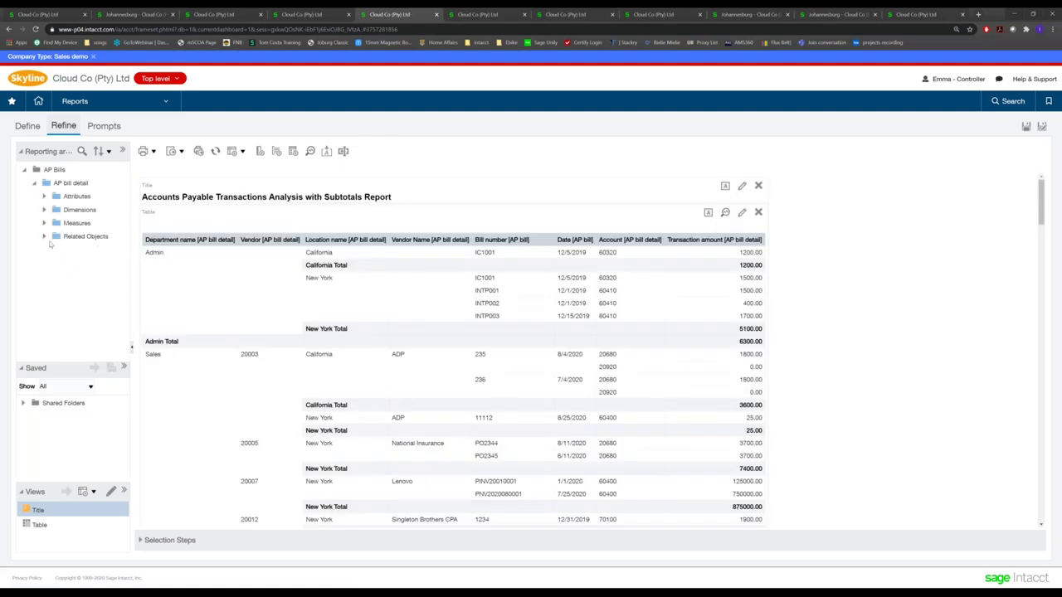
Examine the GL account fields under the AP bill detail's Related Objects and the view types available for the report
left_click(45, 237)
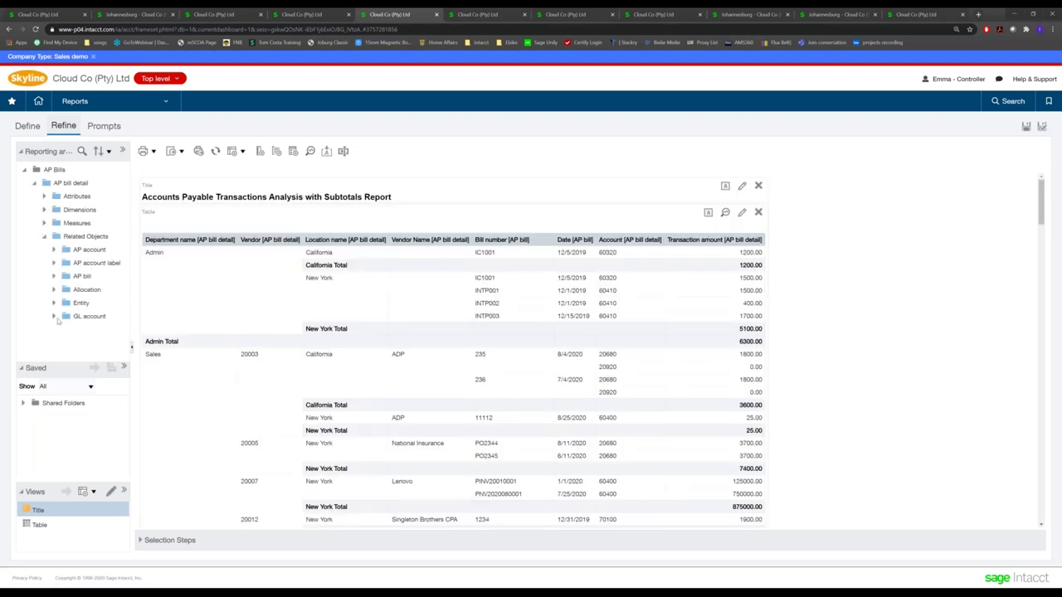
left_click(54, 316)
scroll(85, 320, "down", 3)
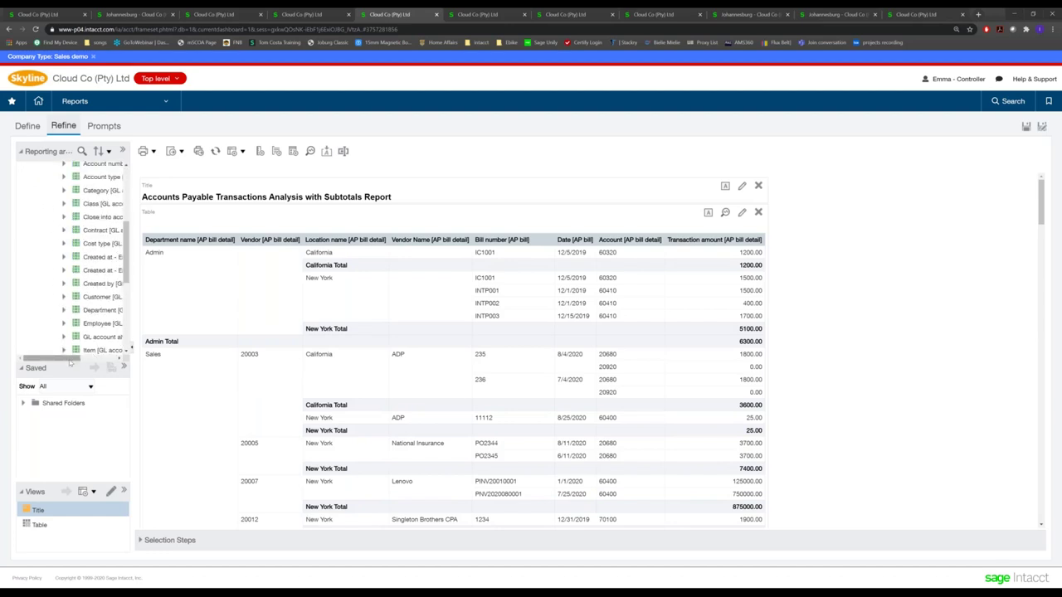
left_click_drag(71, 359, 102, 359)
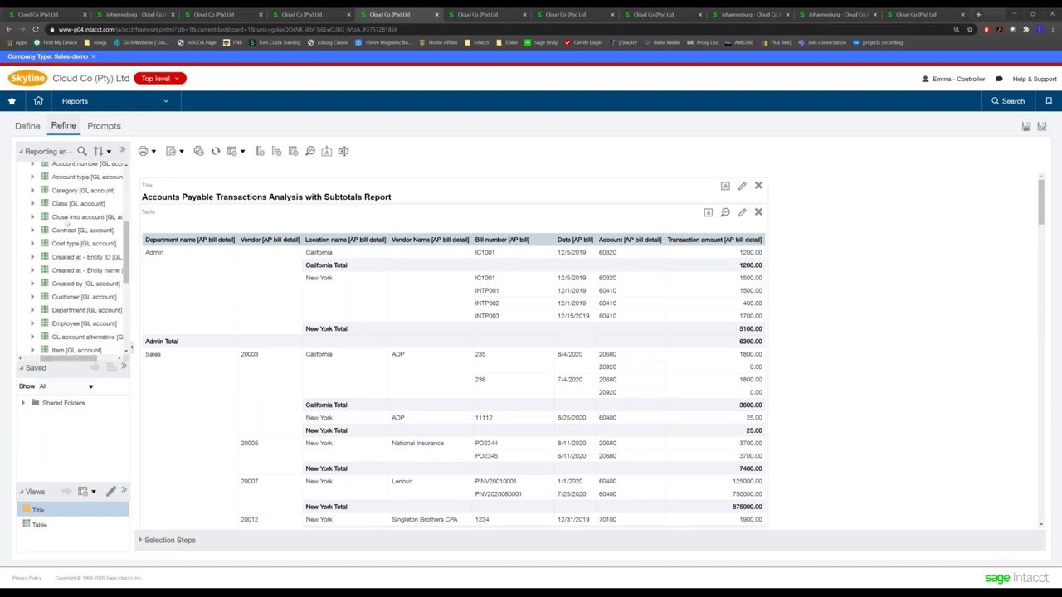
scroll(79, 290, "down", 2)
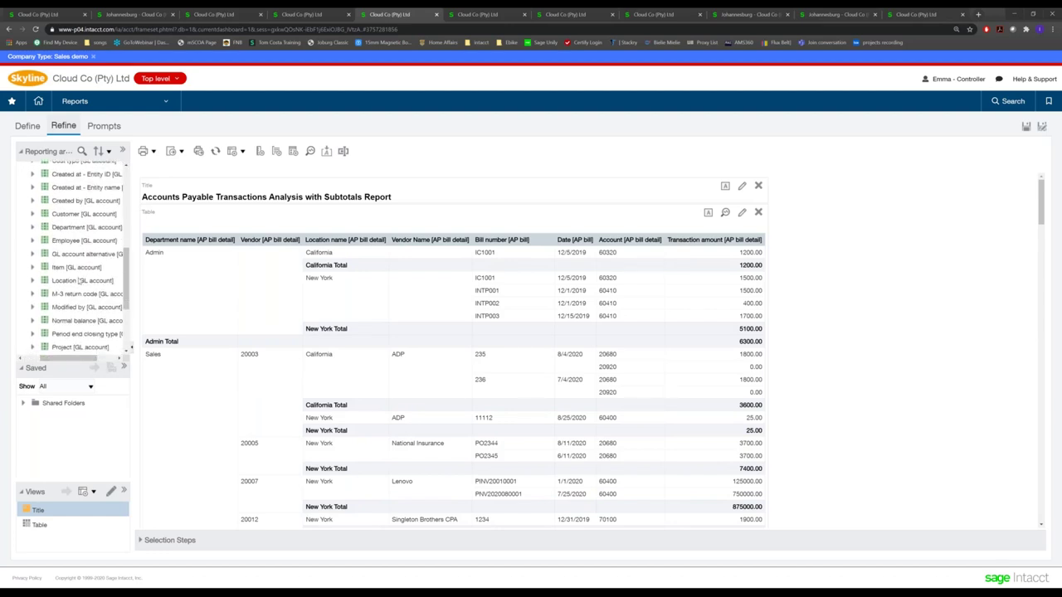
scroll(82, 280, "down", 2)
scroll(81, 280, "up", 5)
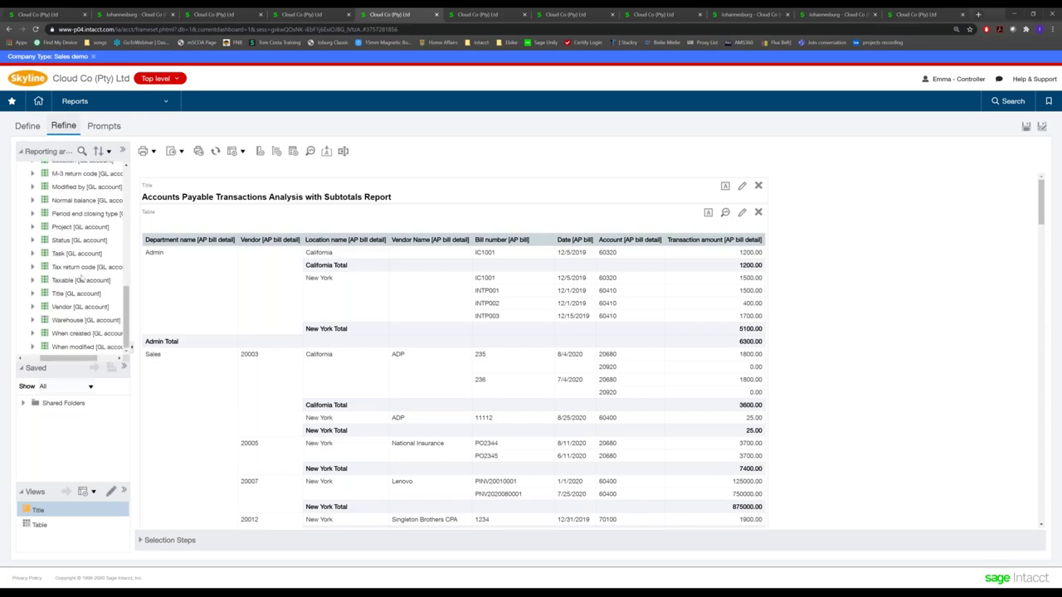
scroll(65, 261, "down", 1)
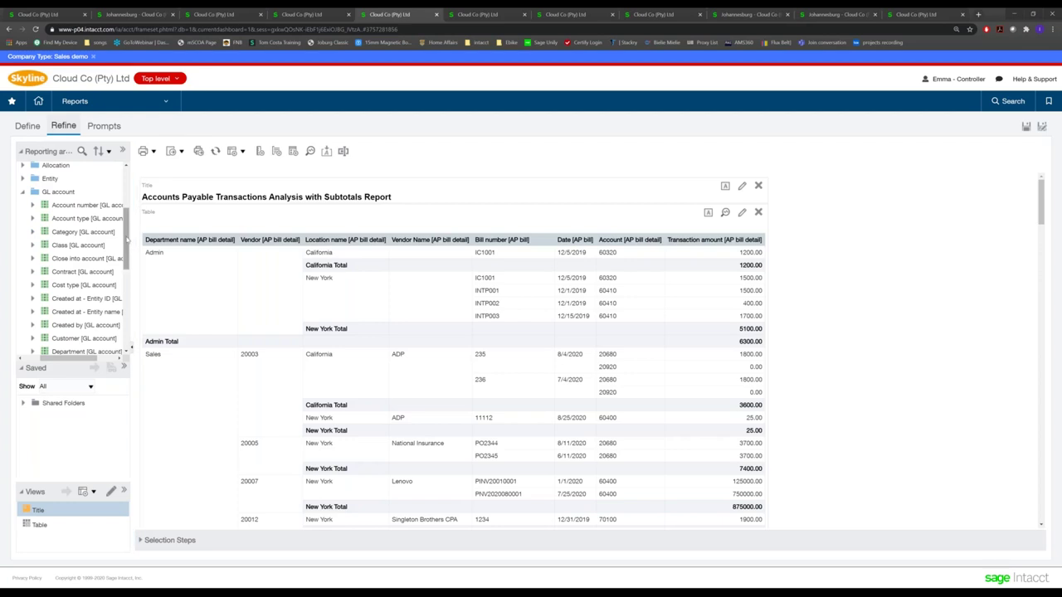
scroll(58, 265, "down", 5)
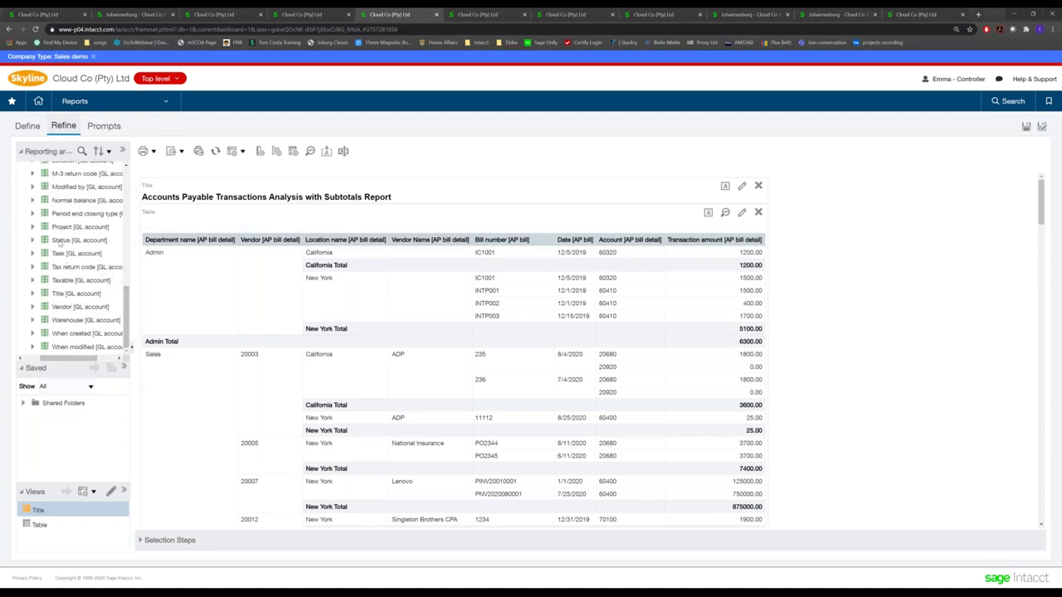
left_click_drag(62, 242, 71, 270)
left_click(243, 153)
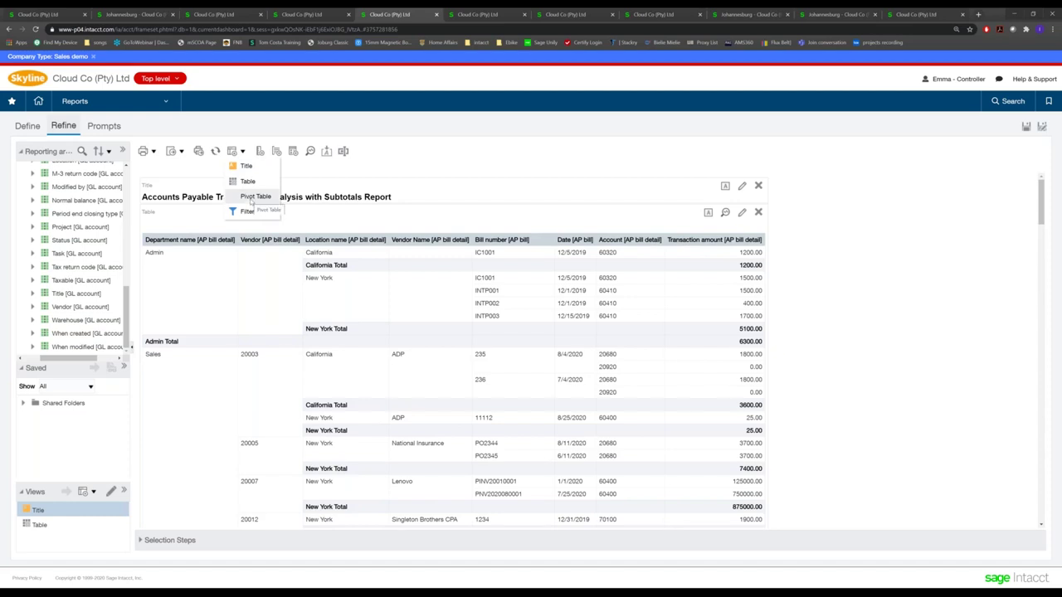
On the Dimensional Insights dashboard, examine the Standard Tasks and item totals in Revenue Trend by Dimension
left_click(316, 16)
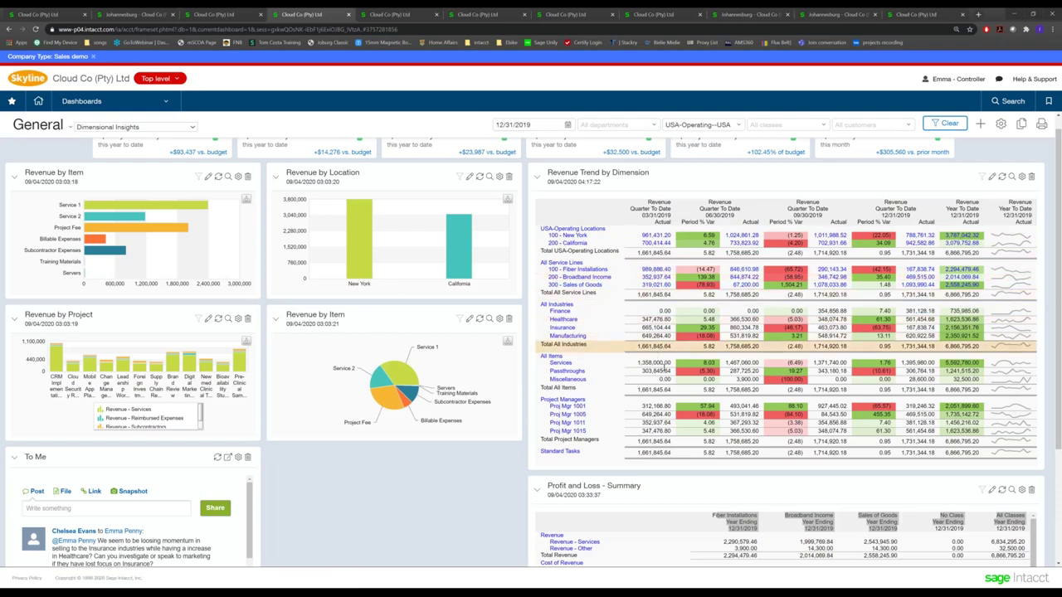
double_click(654, 452)
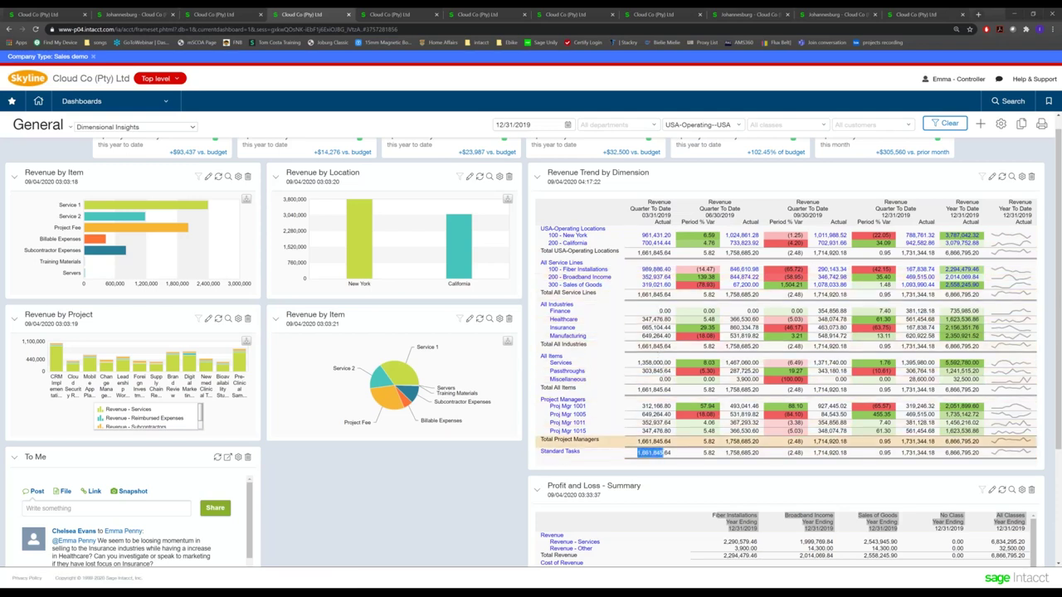
left_click_drag(640, 388, 639, 379)
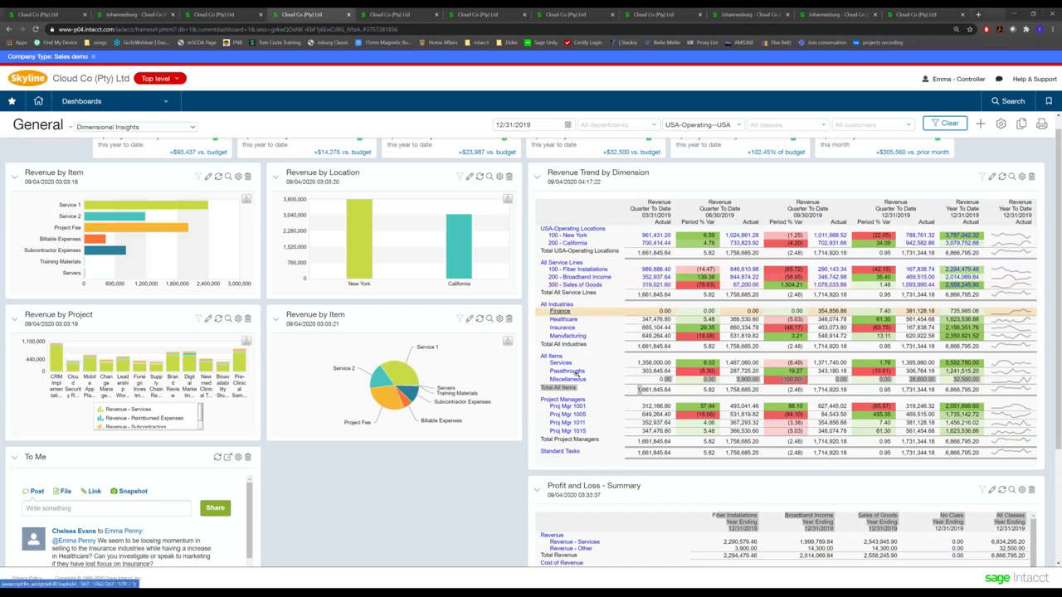
Move the Revenue Trend by Dimension component below Profit and Loss - Summary, and examine the latter's class column headings
left_click_drag(594, 170, 611, 340)
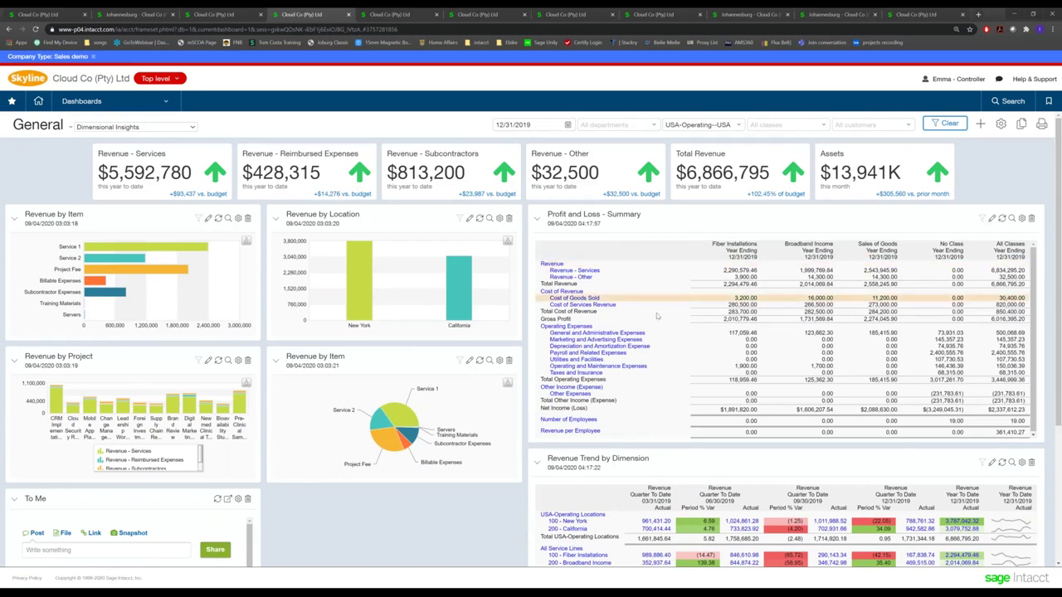
left_click_drag(710, 243, 899, 258)
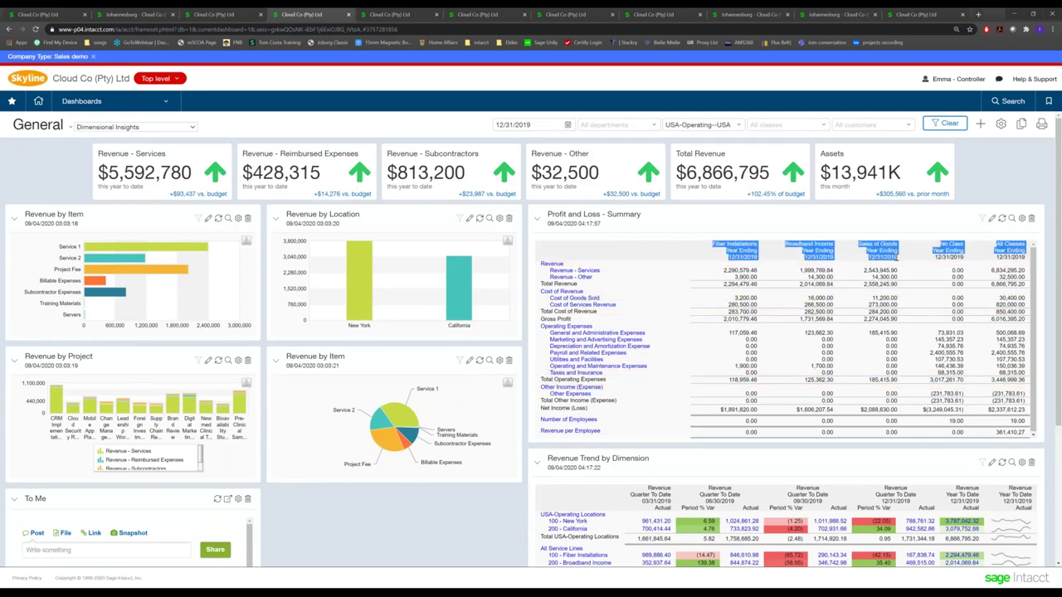
left_click(730, 246)
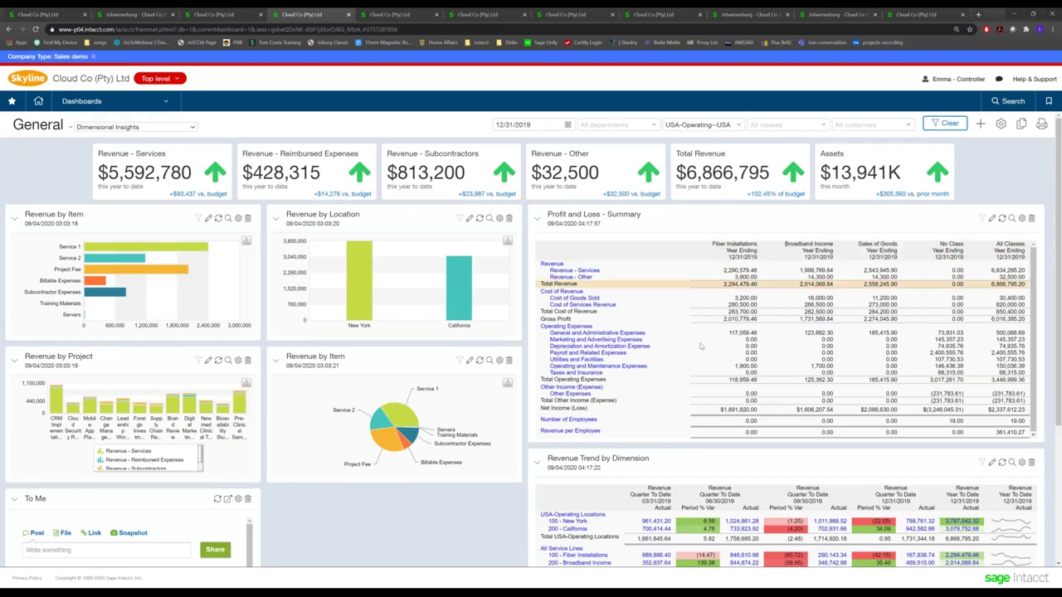
Open the Profit and Loss - Summary report for editing and review the account groups in its row structure
left_click(992, 218)
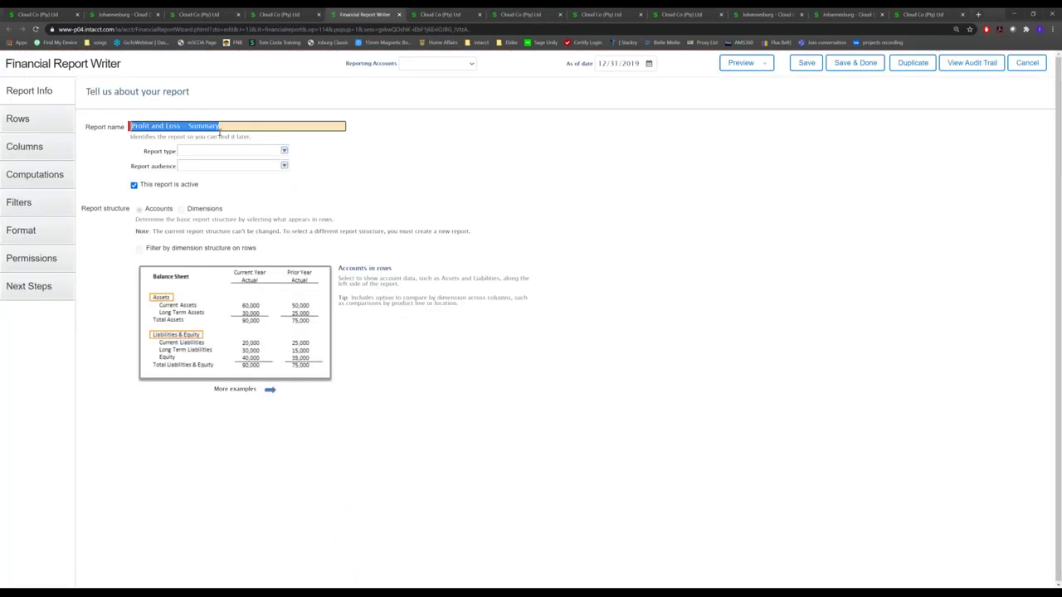
left_click(44, 119)
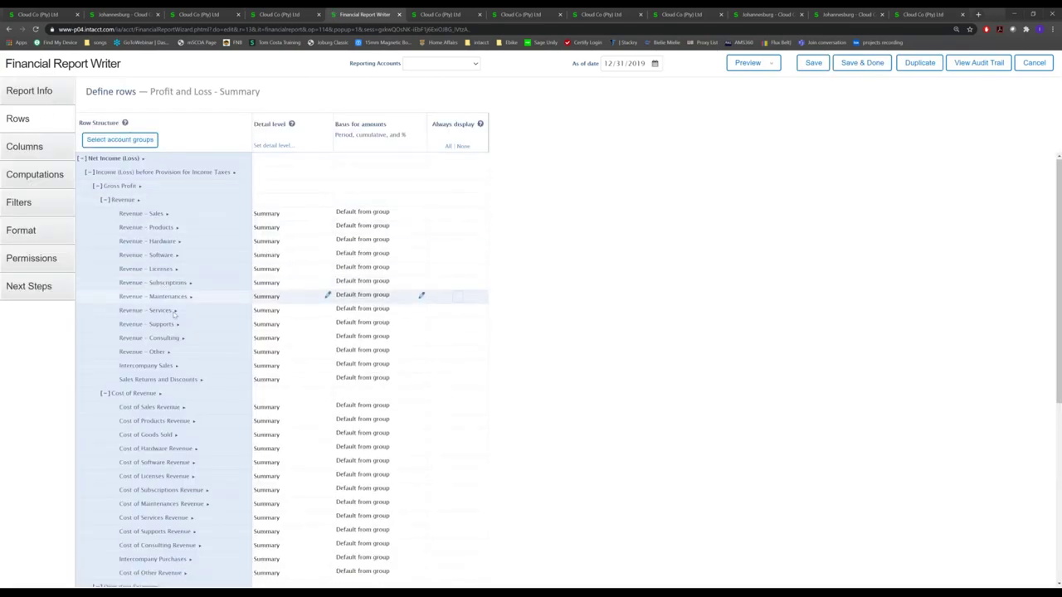
scroll(163, 354, "down", 3)
scroll(164, 354, "up", 4)
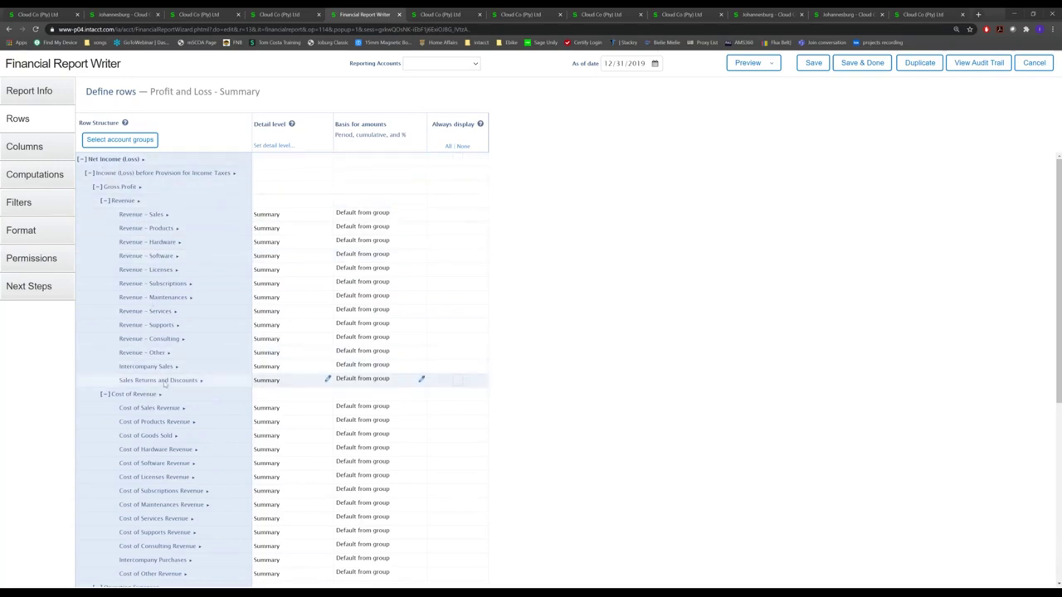
scroll(165, 381, "down", 1)
scroll(165, 382, "down", 5)
scroll(174, 332, "up", 6)
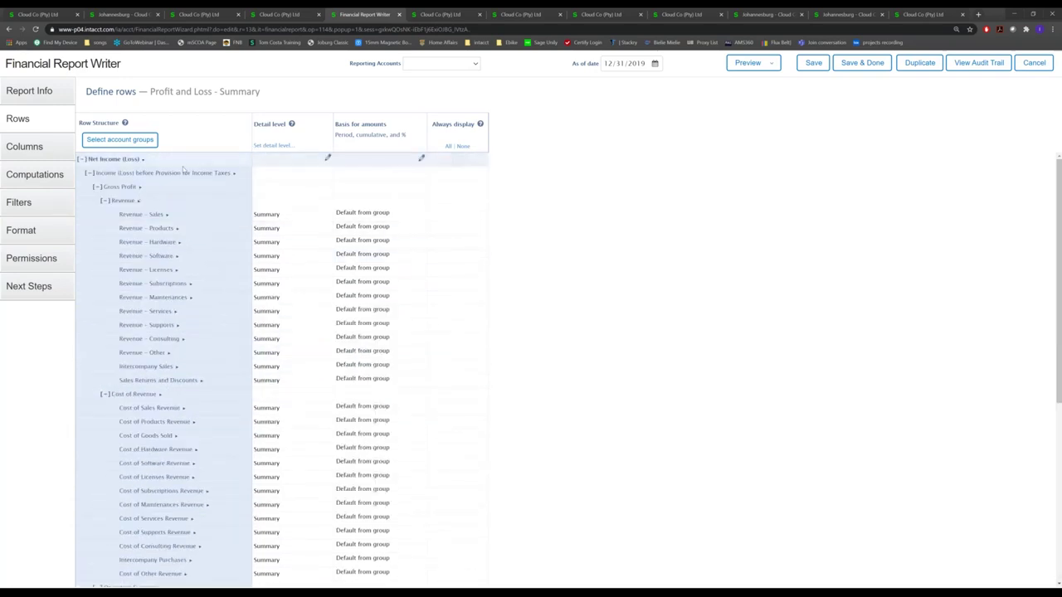
Expand the report's Actual column by Departments, one level down with roll-up, and save the report
left_click(178, 175)
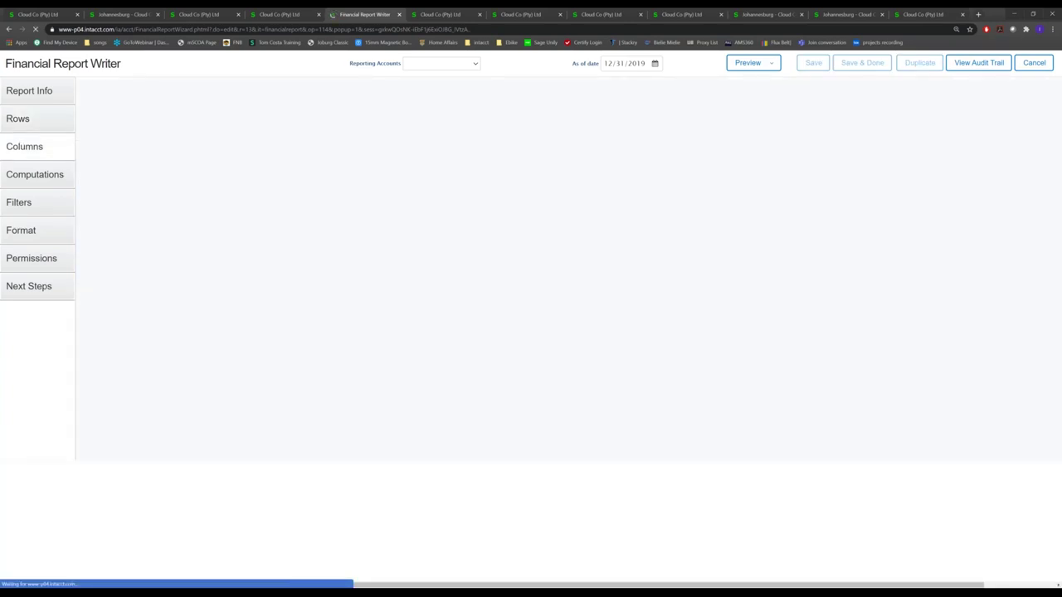
left_click(425, 208)
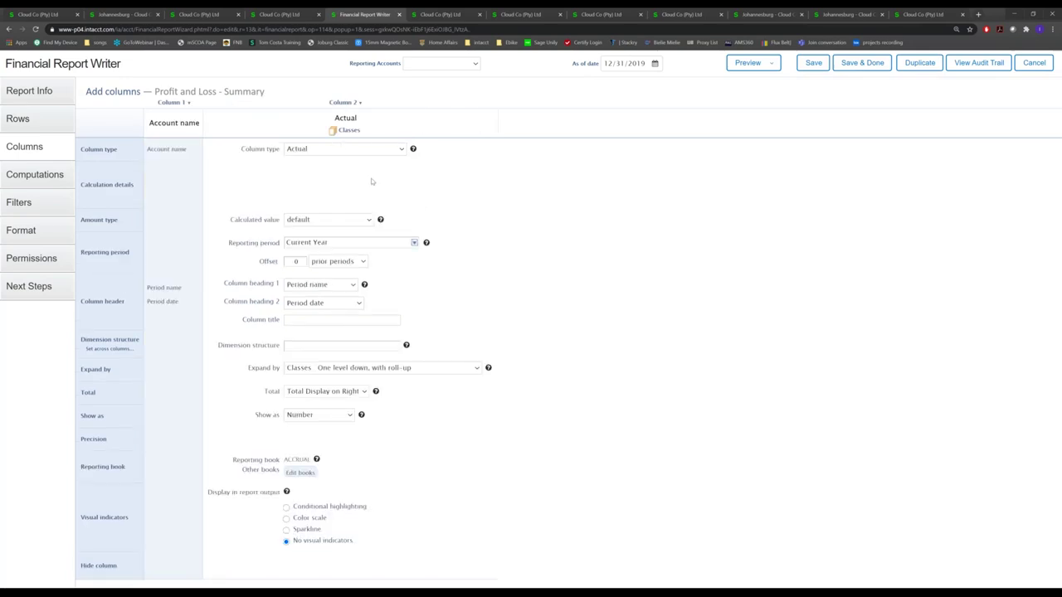
left_click(476, 370)
left_click(386, 392)
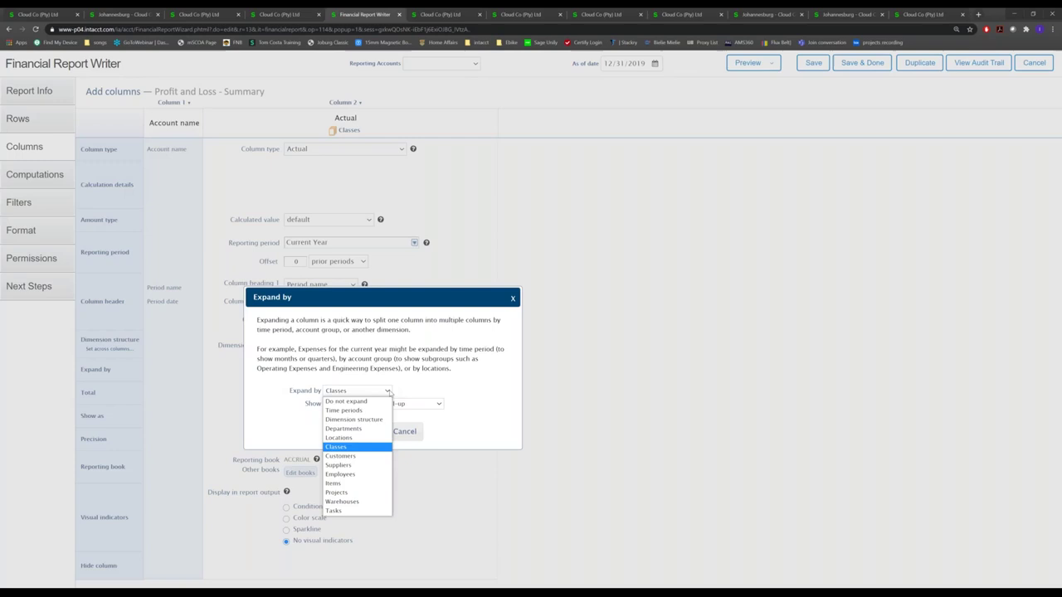
left_click(345, 429)
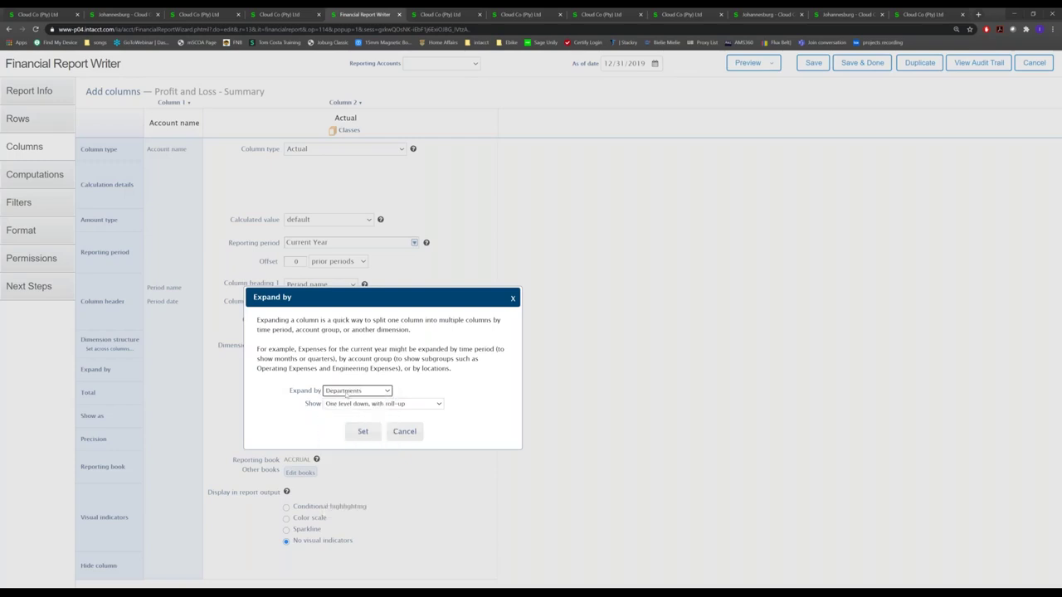
left_click(366, 432)
left_click(811, 65)
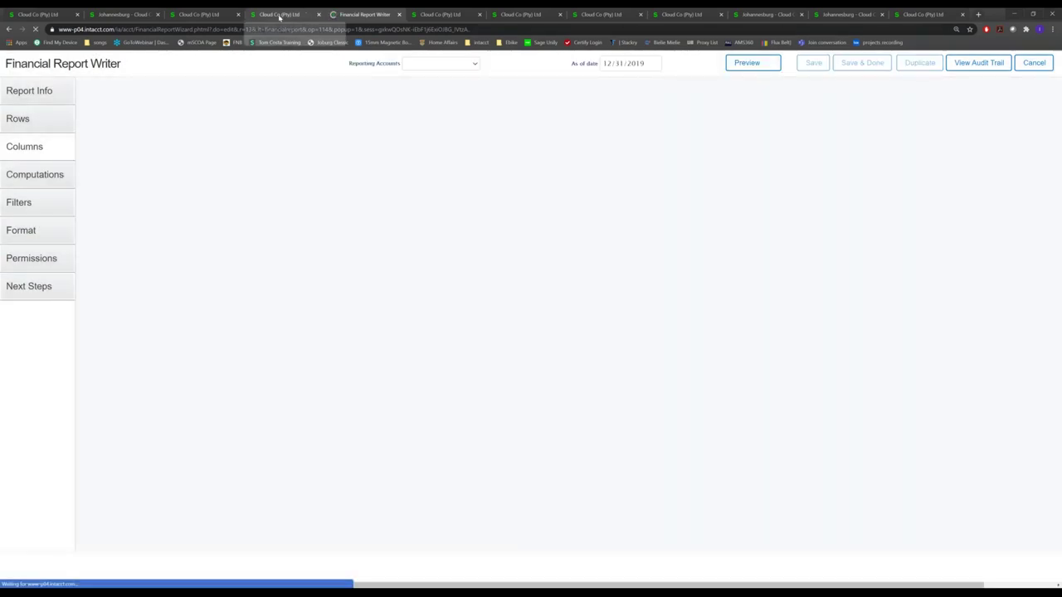
Refresh Profit and Loss - Summary on the Dimensional Insights dashboard
left_click(279, 15)
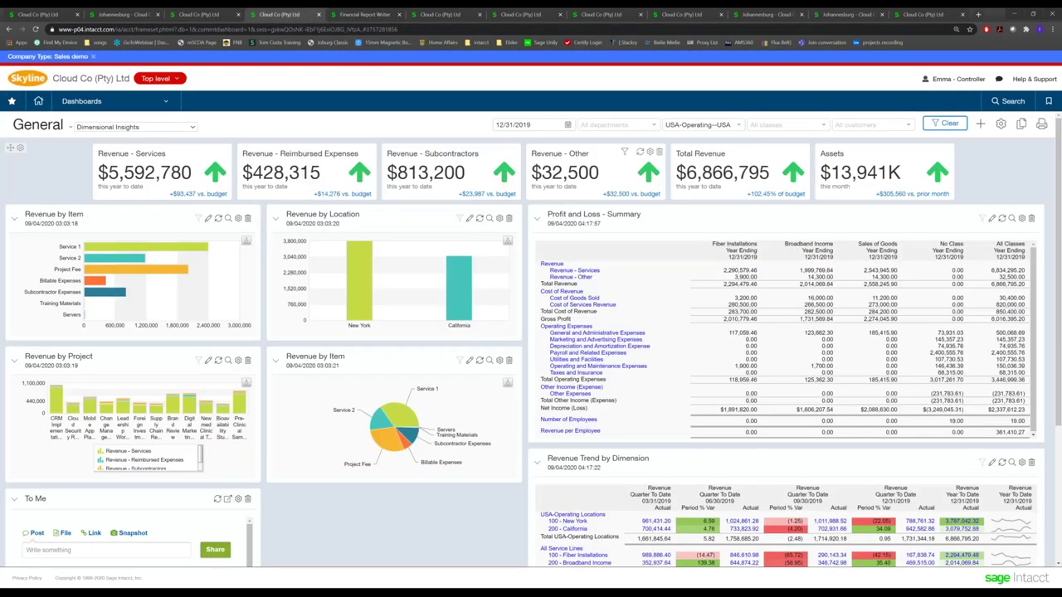
left_click(1002, 218)
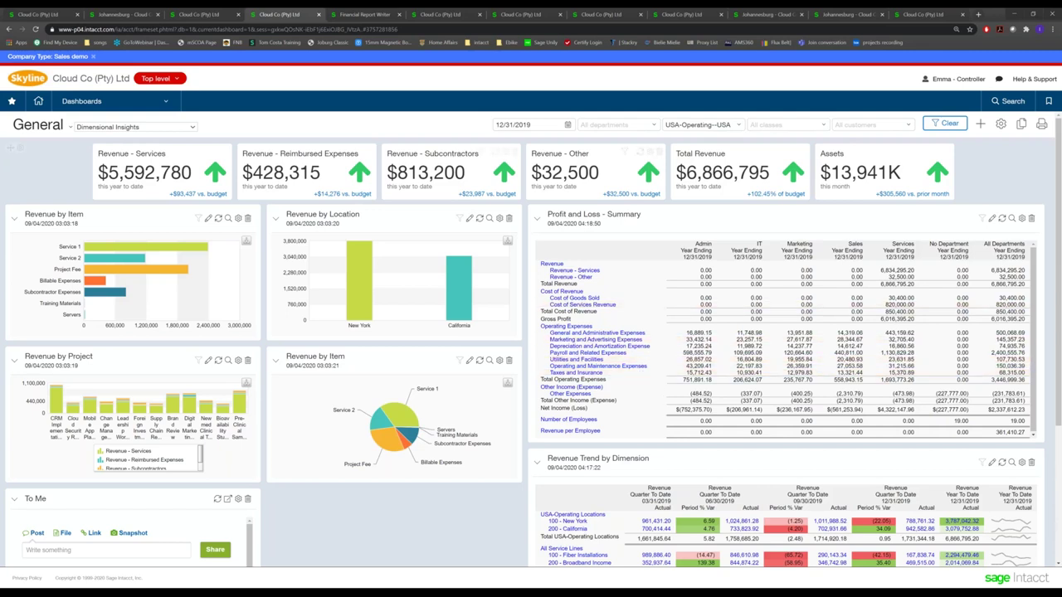
left_click(167, 103)
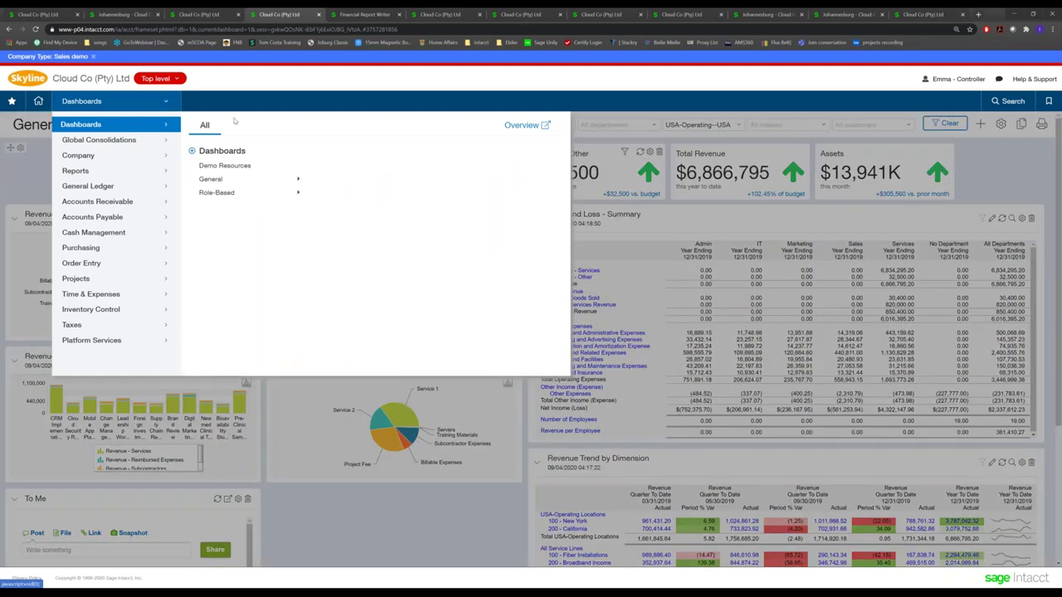
left_click(74, 170)
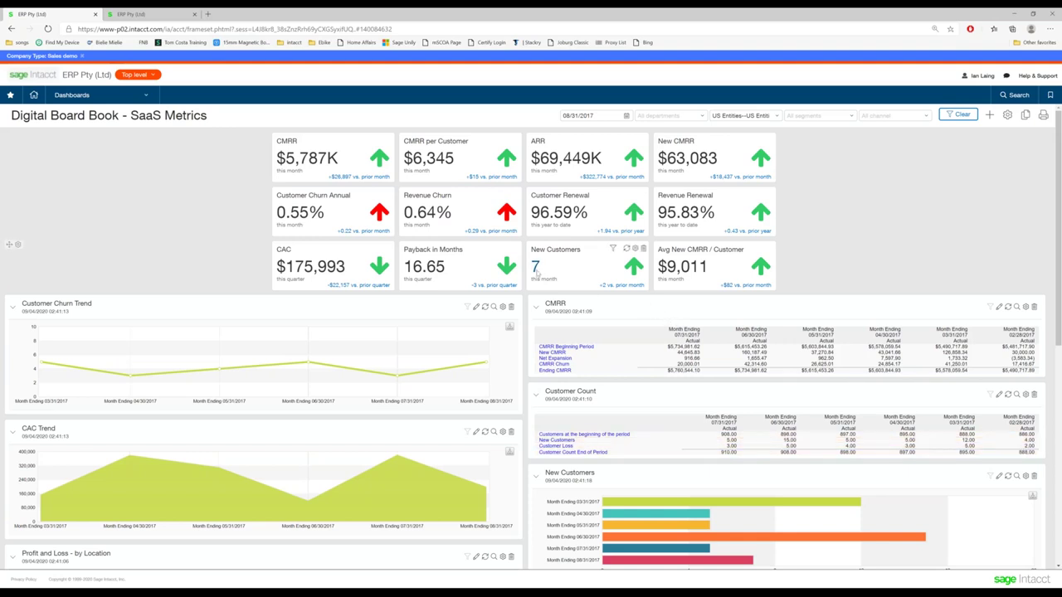
Examine the key figures on the Digital Board Book - SaaS Metrics dashboard and the Non Profit Company's Fundraising Efficiency dashboard
mouse_move(536, 271)
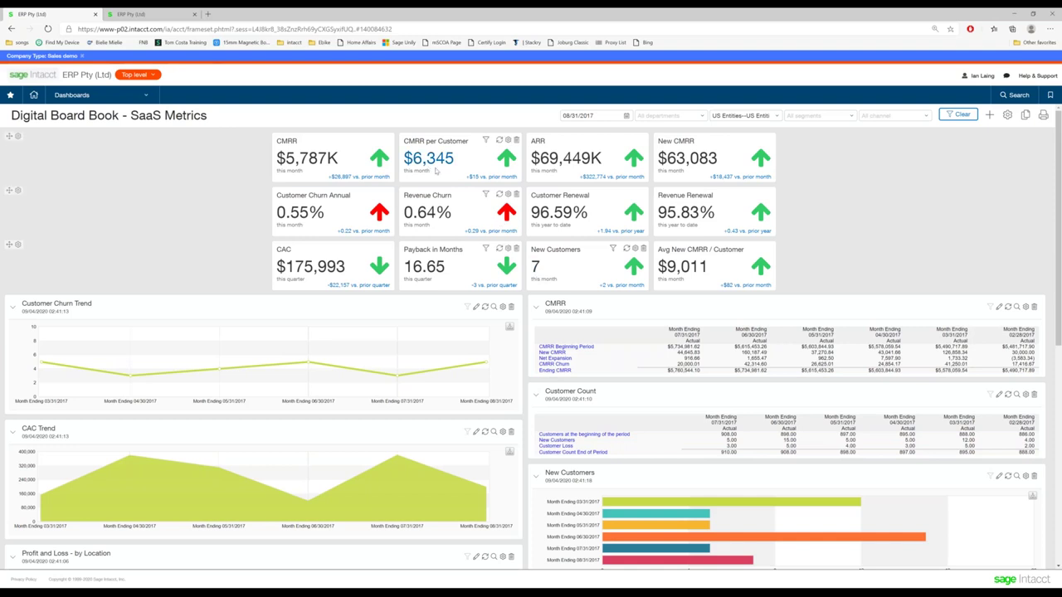
mouse_move(452, 164)
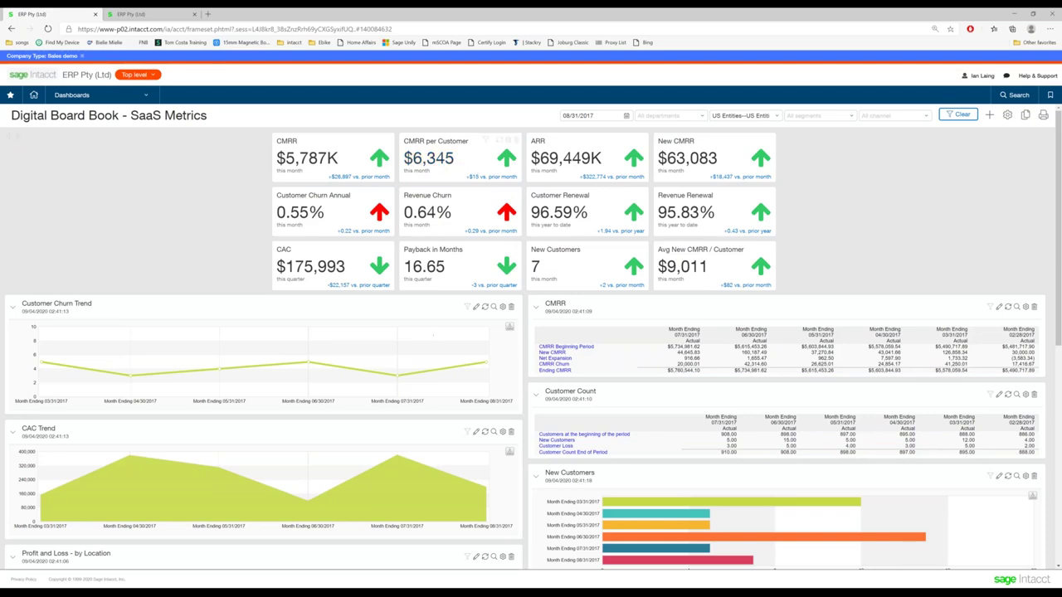
mouse_move(477, 523)
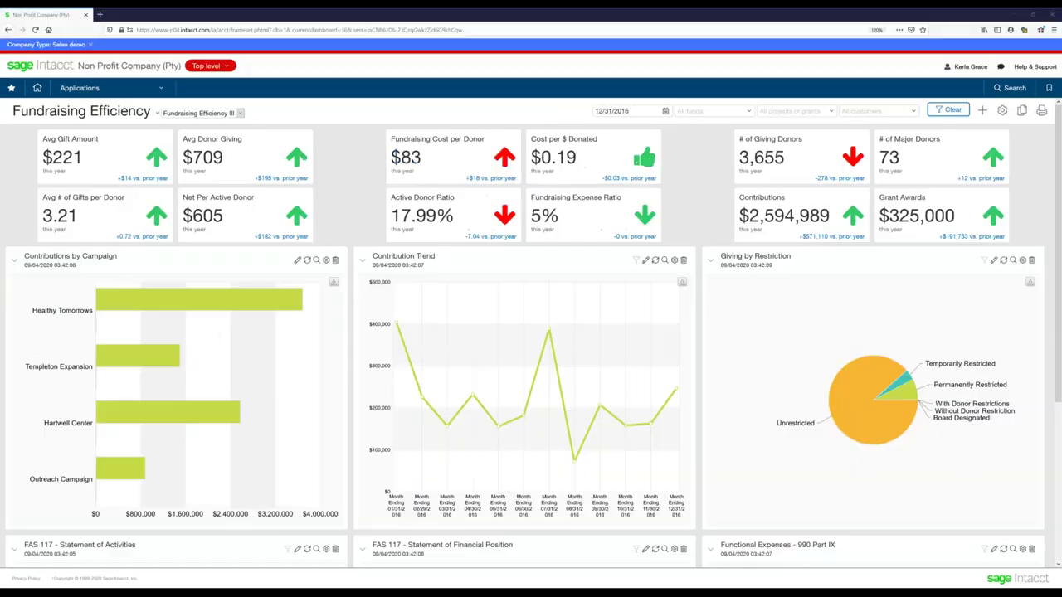
left_click_drag(133, 65, 33, 66)
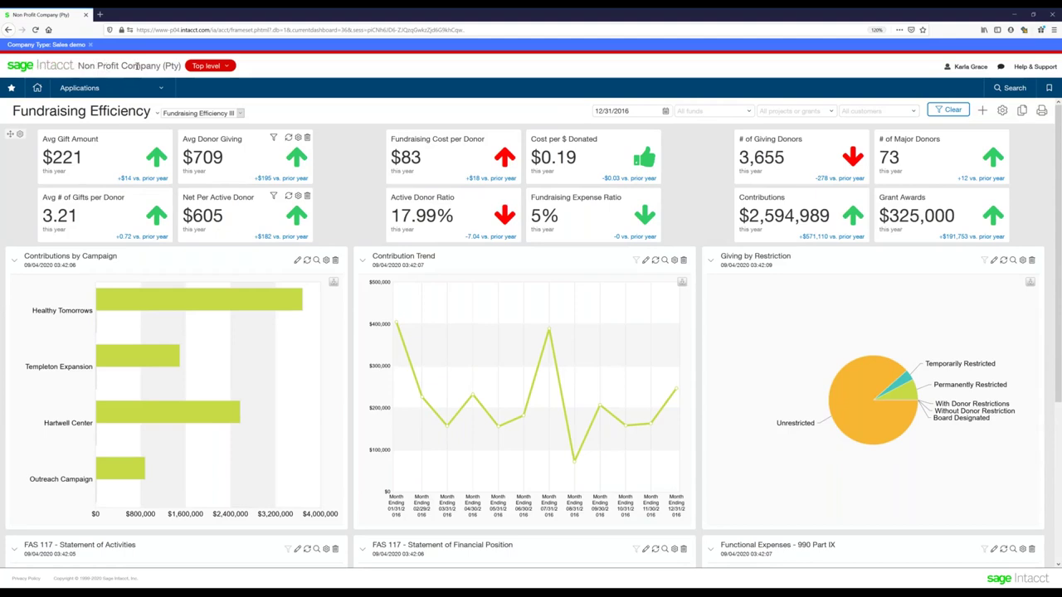
left_click_drag(105, 66, 141, 66)
left_click(340, 169)
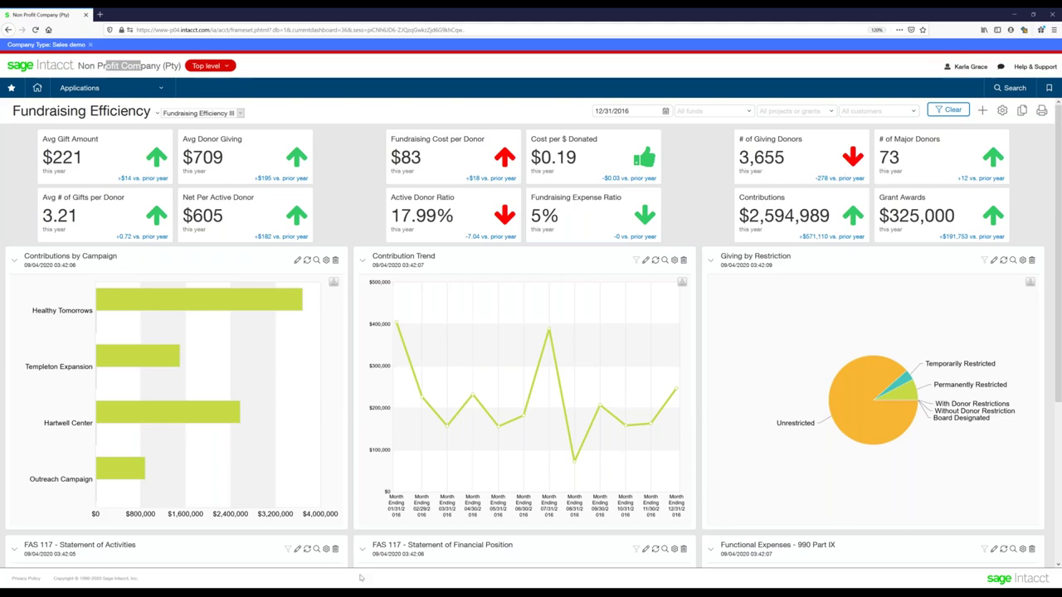
Switch to the Cloud Co (Pty) Ltd browser window and examine the entity hierarchy in its Organization view
mouse_move(361, 577)
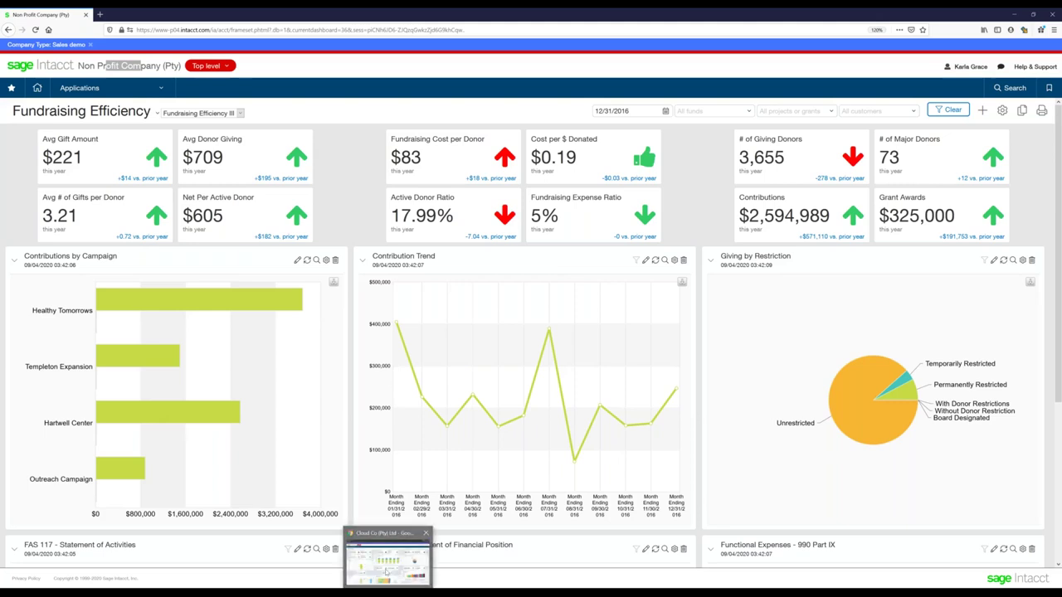
left_click(386, 572)
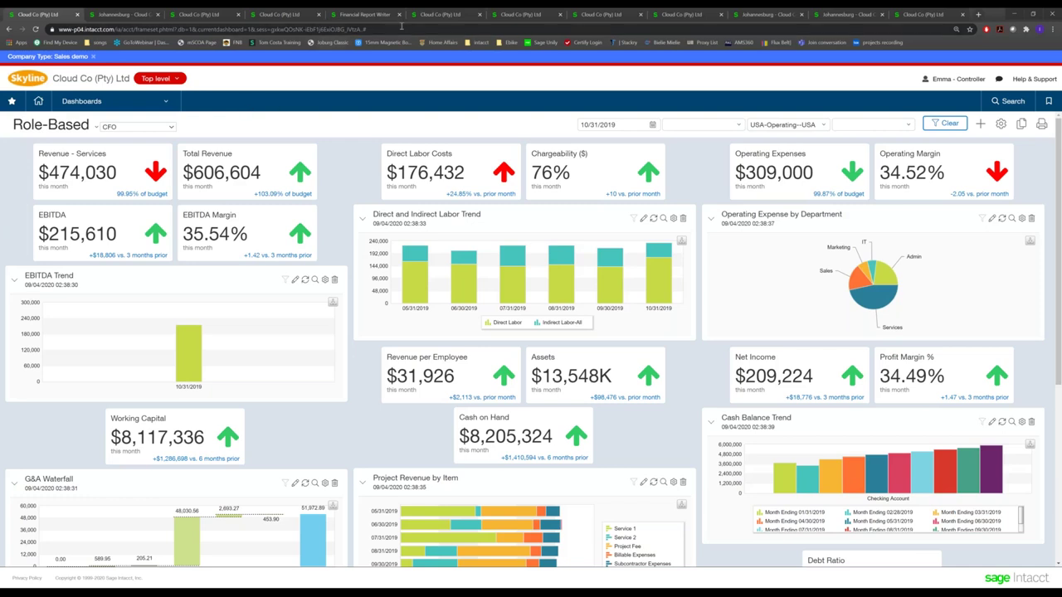
left_click(358, 15)
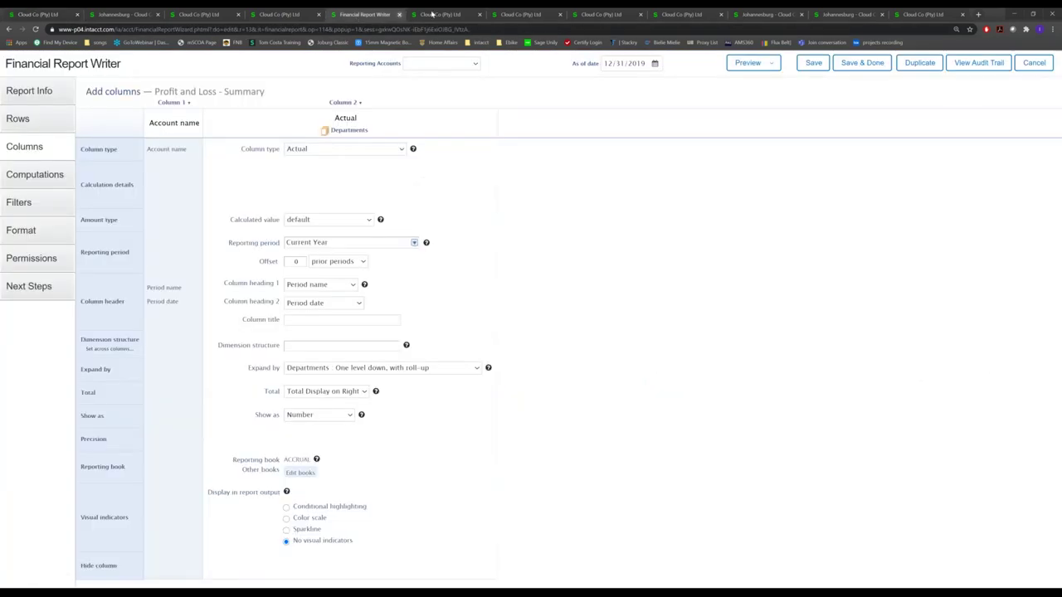
left_click(433, 14)
left_click(512, 14)
left_click(99, 101)
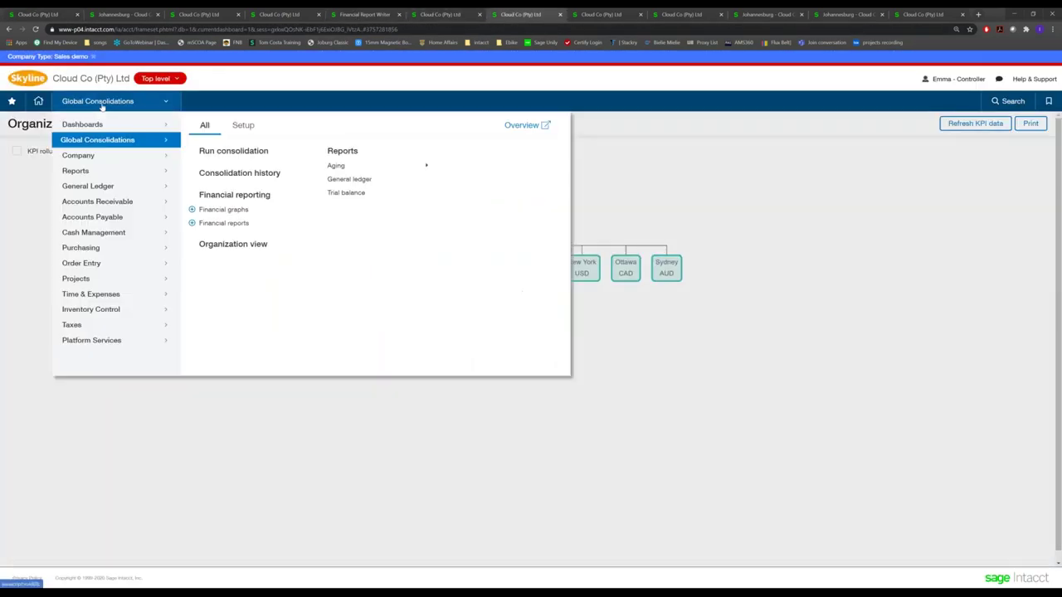
left_click(761, 179)
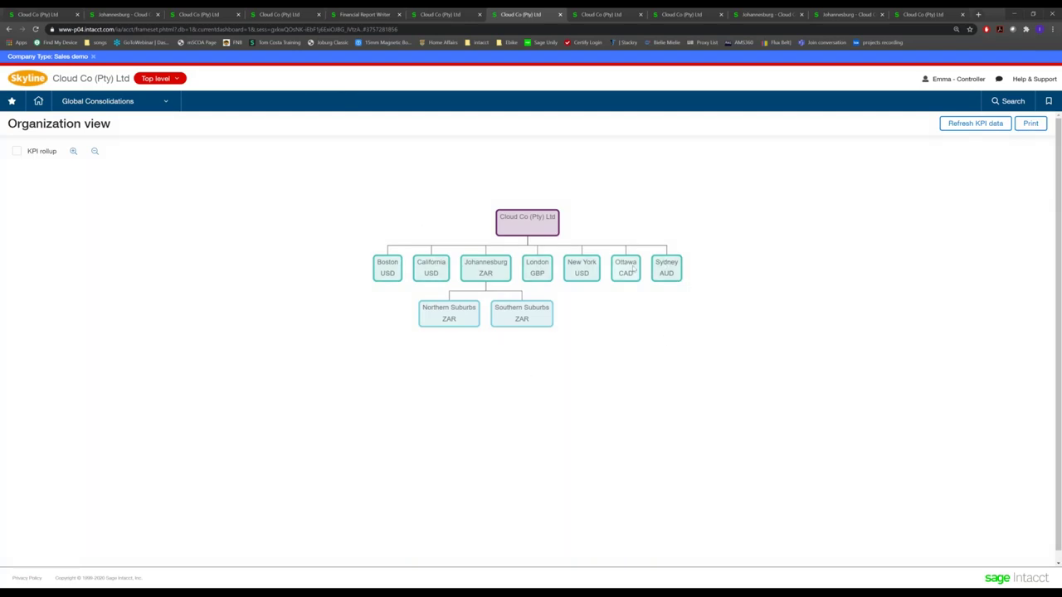
Open the list of consolidation books in the Global Consolidations setup and review each book's description and consolidation currency
left_click(164, 103)
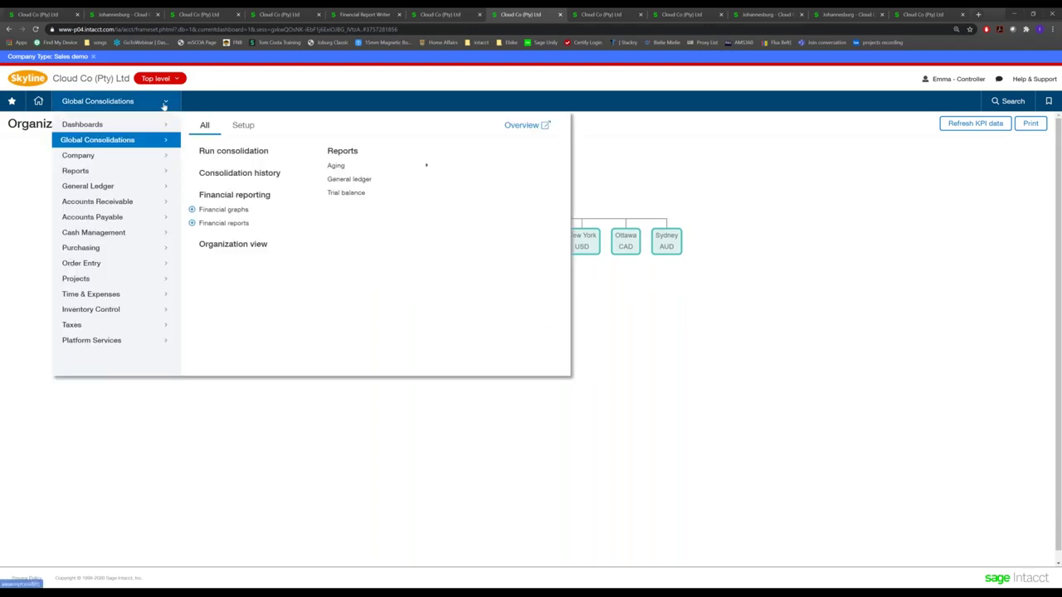
left_click(243, 124)
left_click(209, 154)
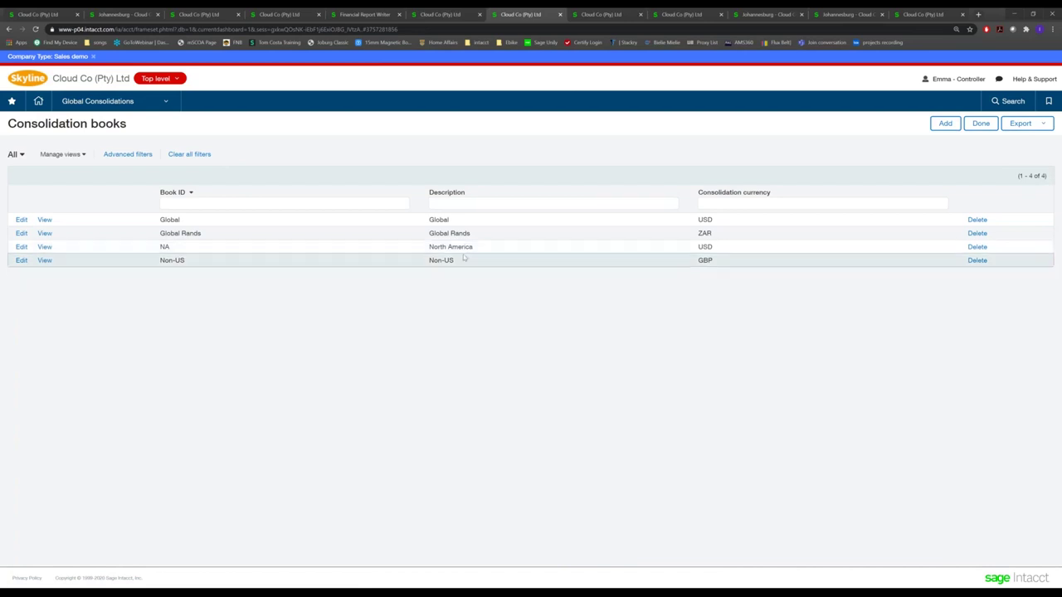
left_click_drag(473, 249, 430, 262)
left_click(447, 308)
double_click(440, 222)
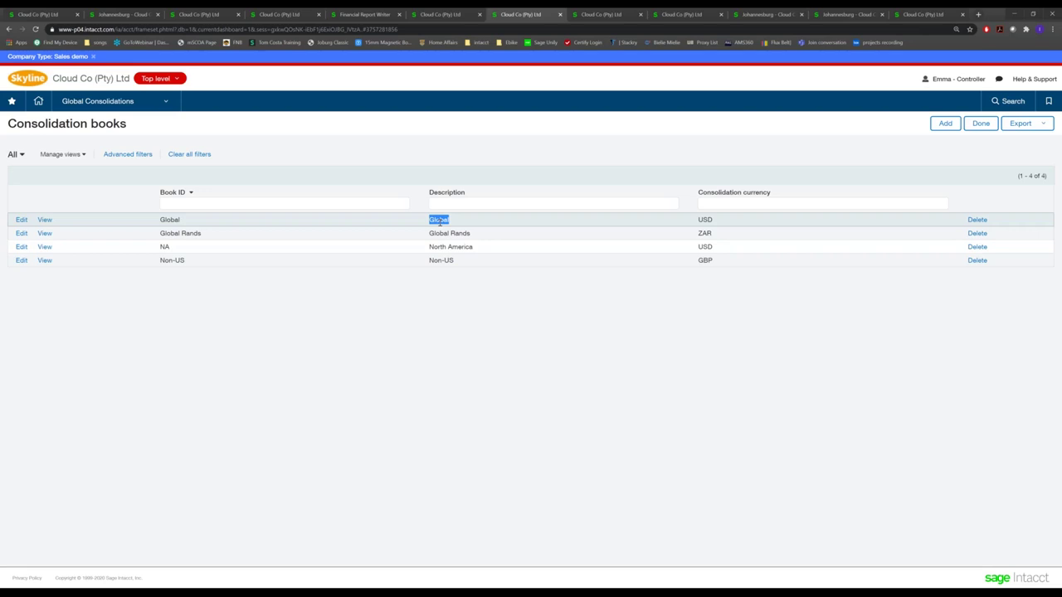
left_click_drag(436, 233, 496, 238)
left_click(349, 339)
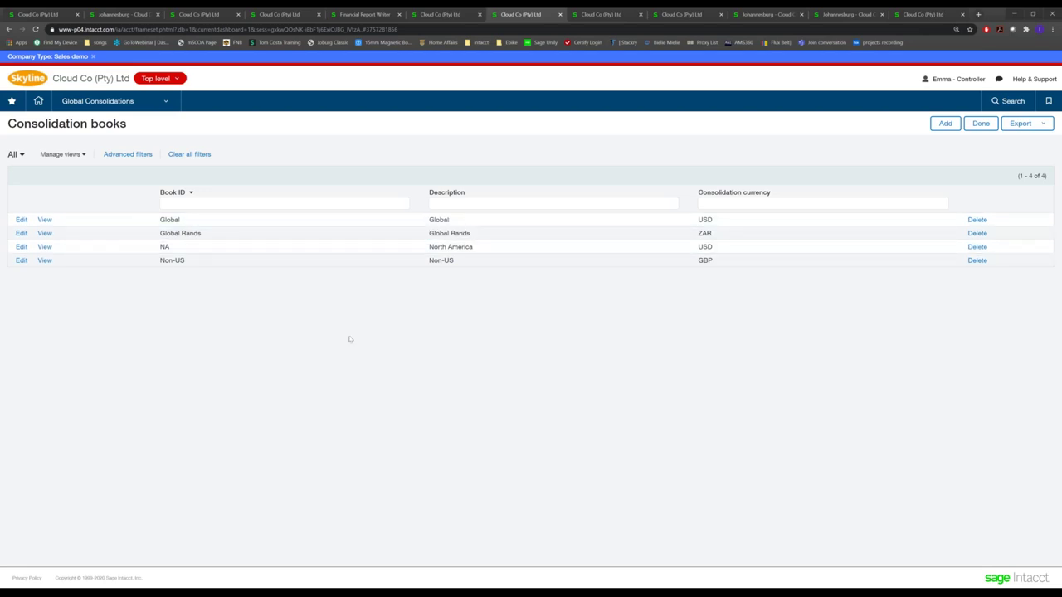
triple_click(470, 233)
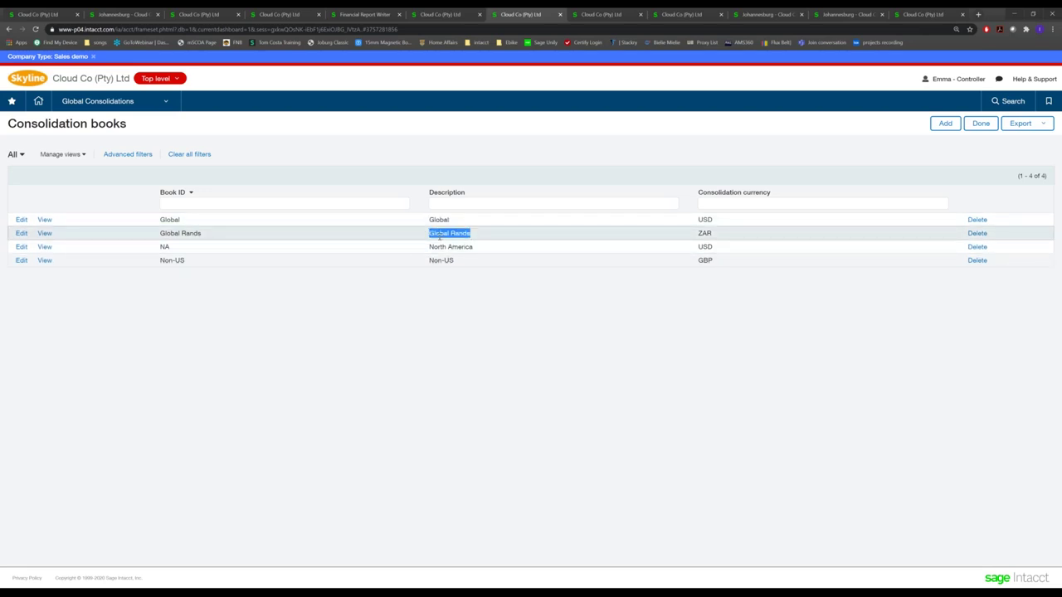
double_click(707, 233)
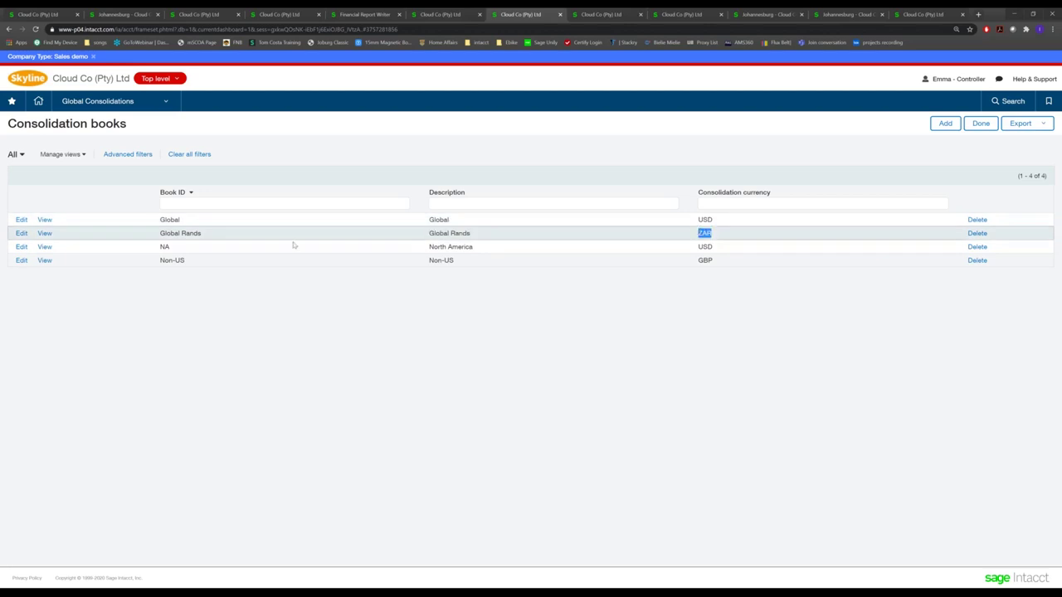
Open the Global Rands consolidation book for editing and review its translation methods for balance sheet and income statement accounts
left_click(21, 234)
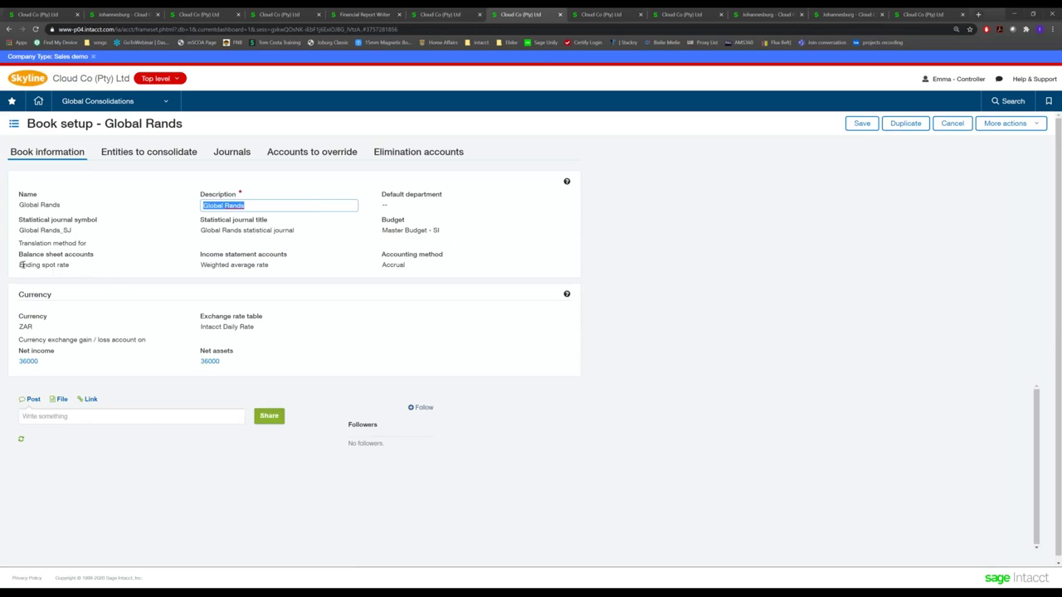
left_click_drag(20, 265, 97, 265)
left_click_drag(201, 265, 274, 267)
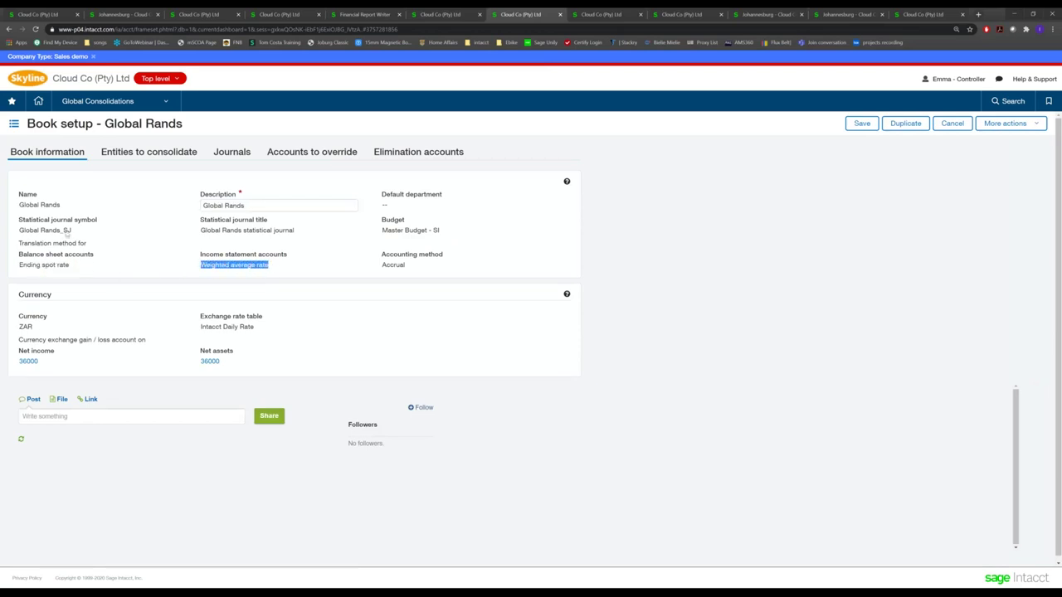
Remove 600--Sydney from the Global Rands book's entities to consolidate
left_click(150, 157)
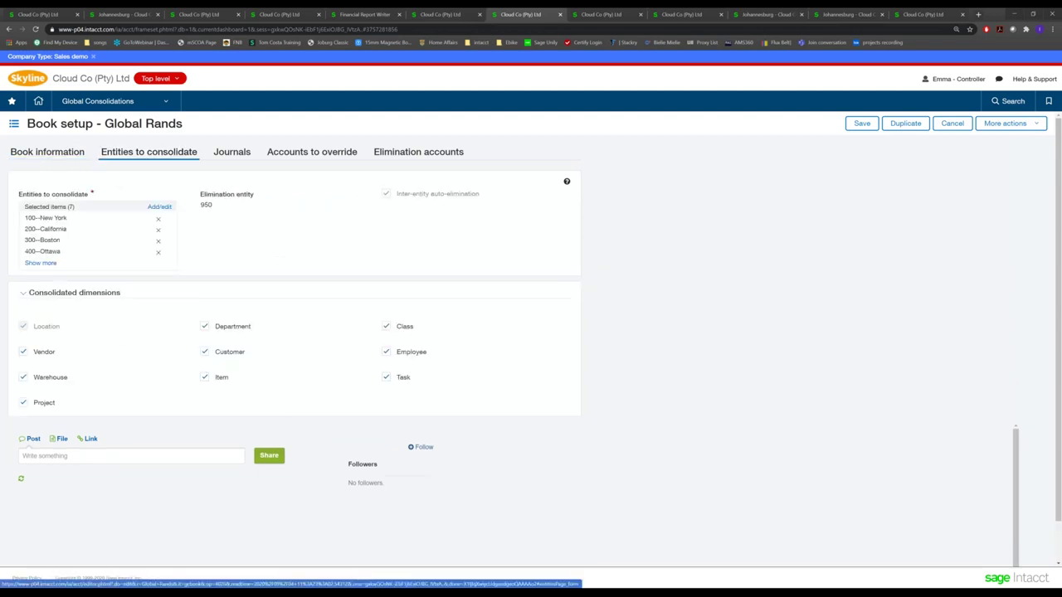
left_click(159, 207)
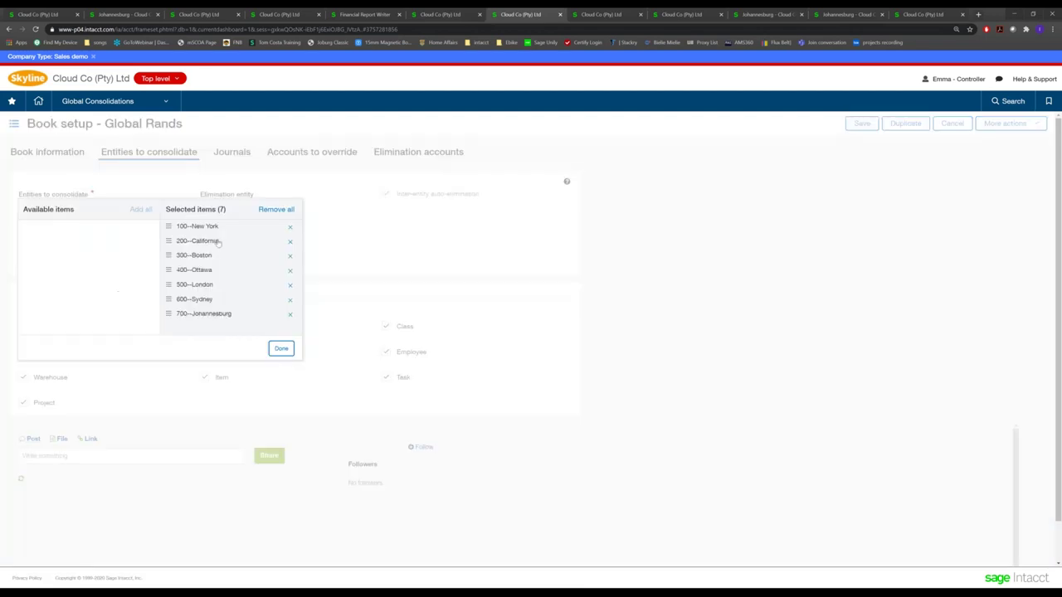
left_click(290, 301)
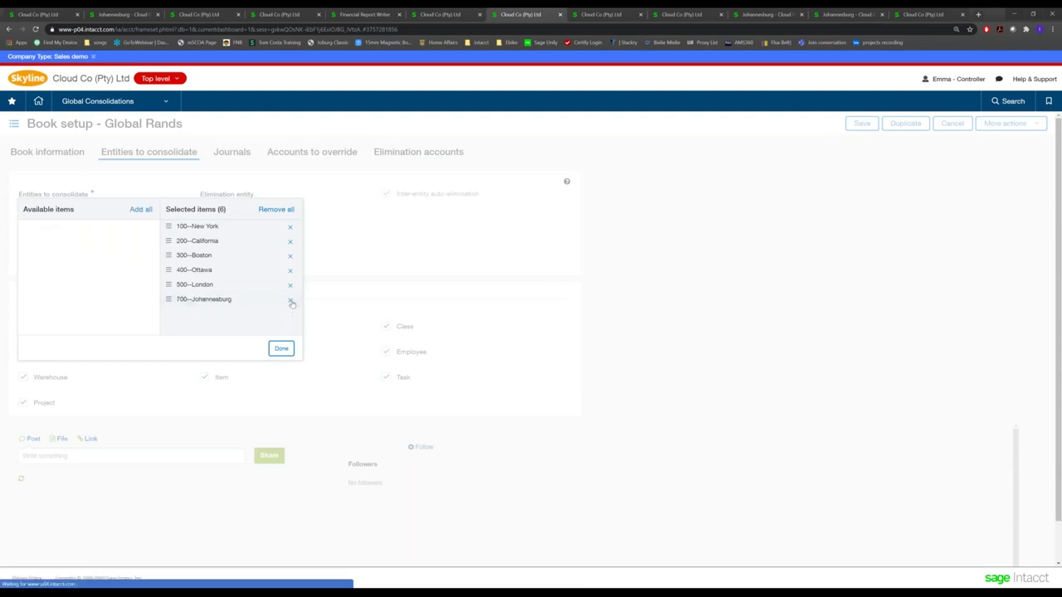
left_click(282, 349)
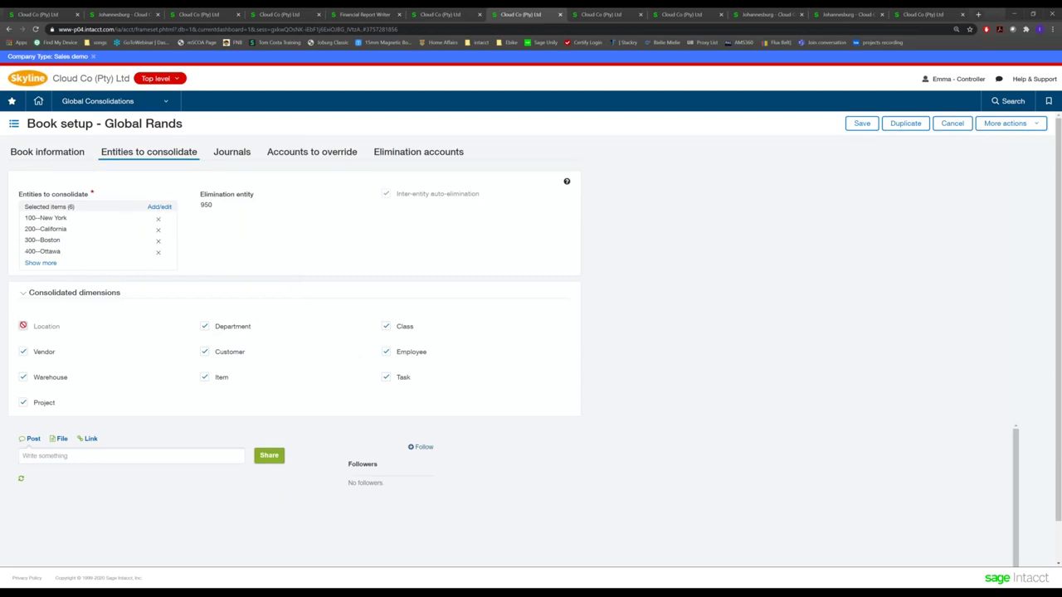
Toggle the Item and Customer consolidated dimensions and restore both, and view the book's elimination accounts
left_click(205, 378)
left_click(204, 352)
left_click(205, 352)
left_click(204, 377)
left_click(406, 152)
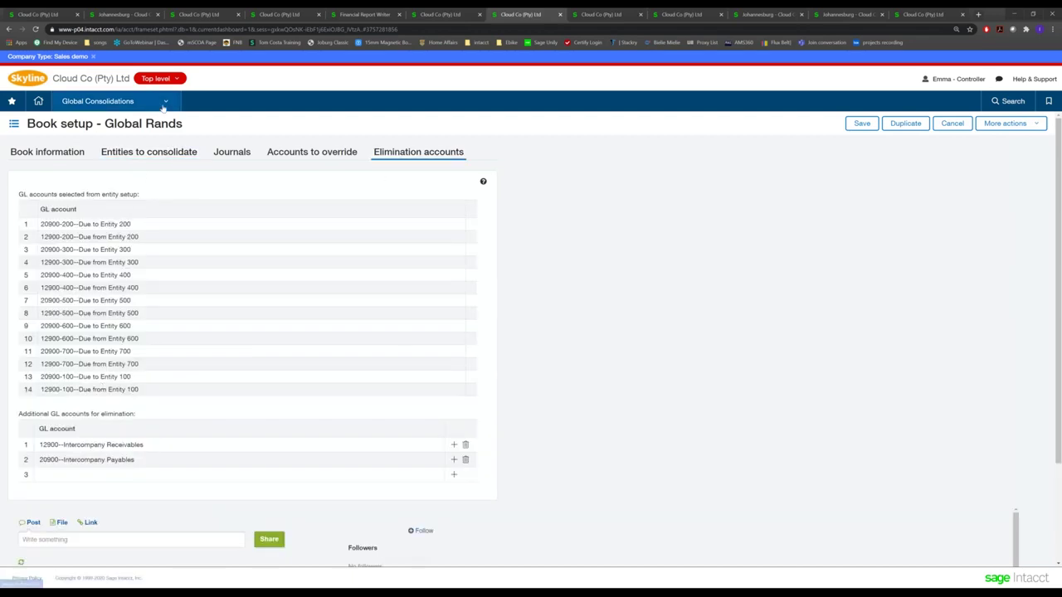
Open the Run consolidation page of Global Consolidations, discarding the unsaved changes to the Global Rands book
left_click(164, 109)
left_click(204, 125)
left_click(234, 150)
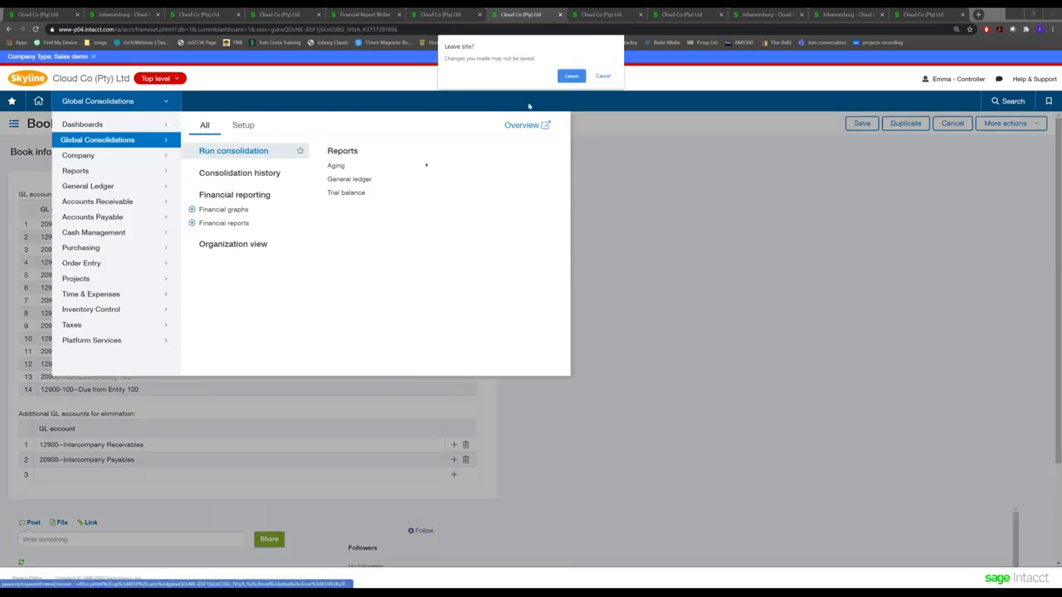
left_click(570, 77)
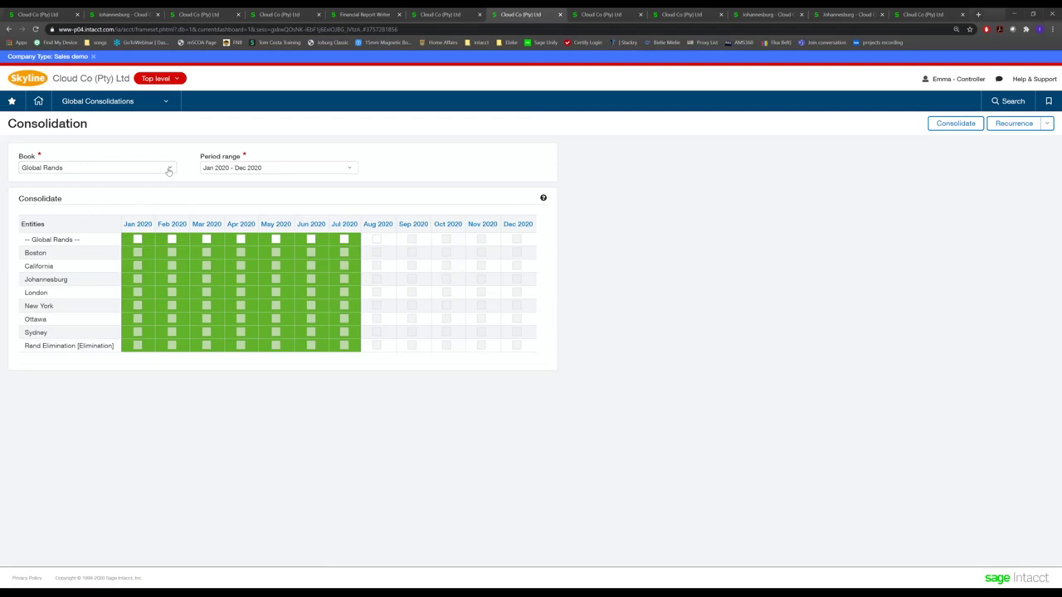
Consolidate the Global Rands book immediately for Aug 2020, using the proposed exchange rates
left_click(169, 169)
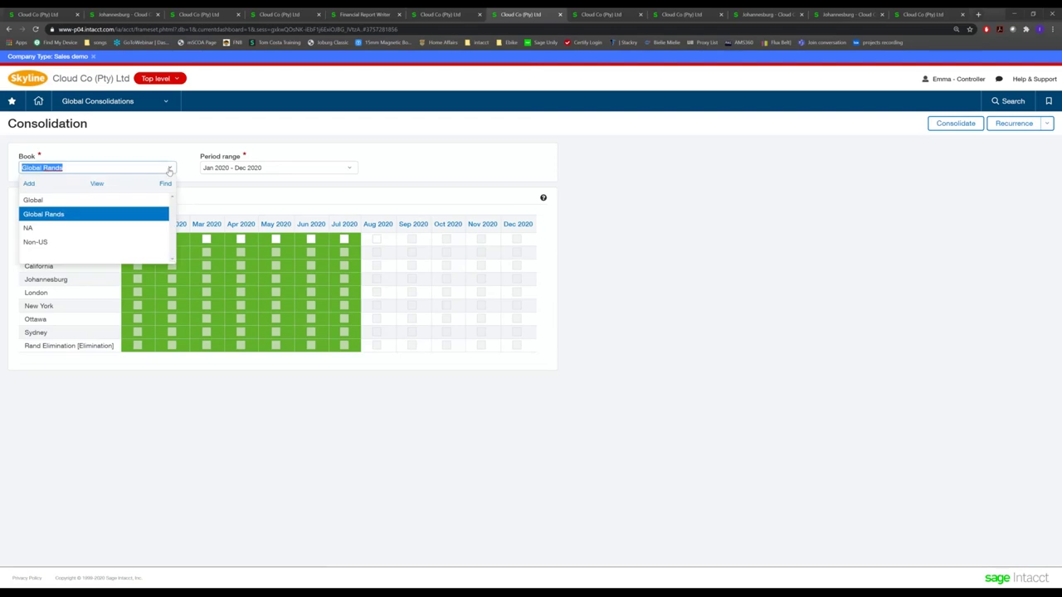
left_click(54, 214)
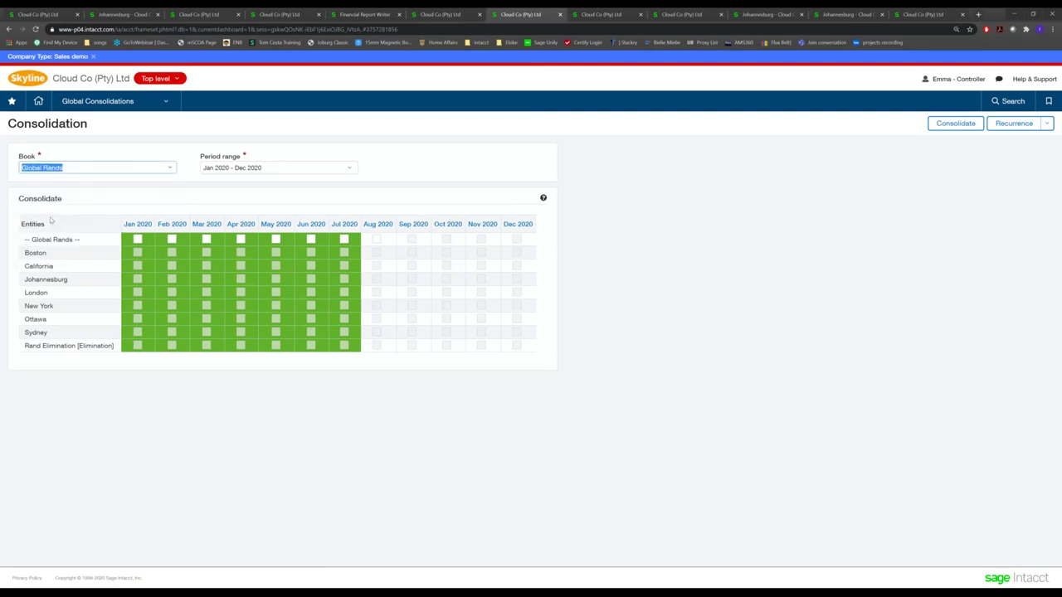
left_click(376, 239)
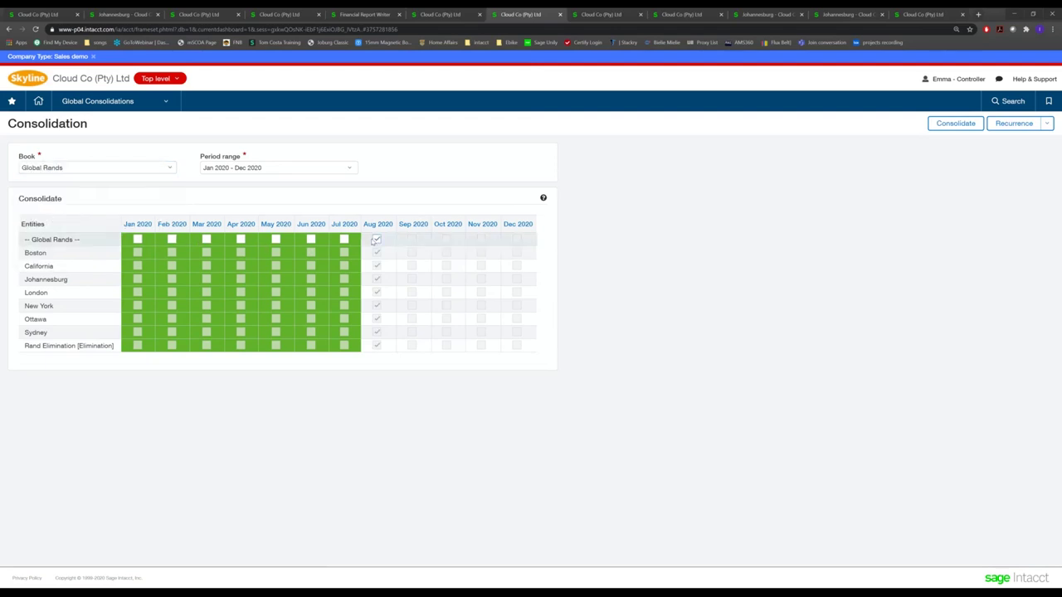
left_click(955, 124)
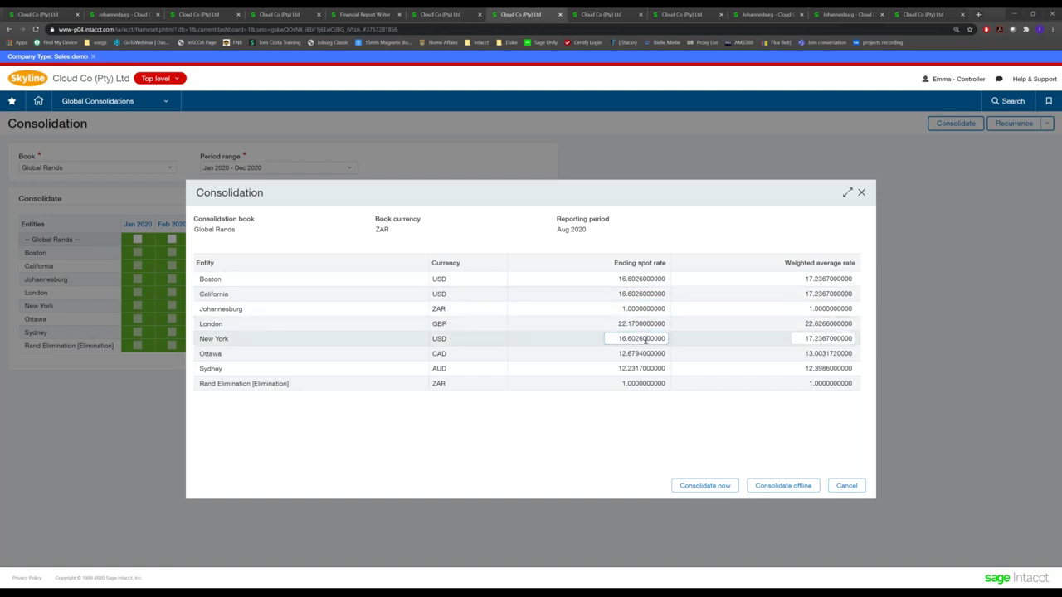
left_click(704, 485)
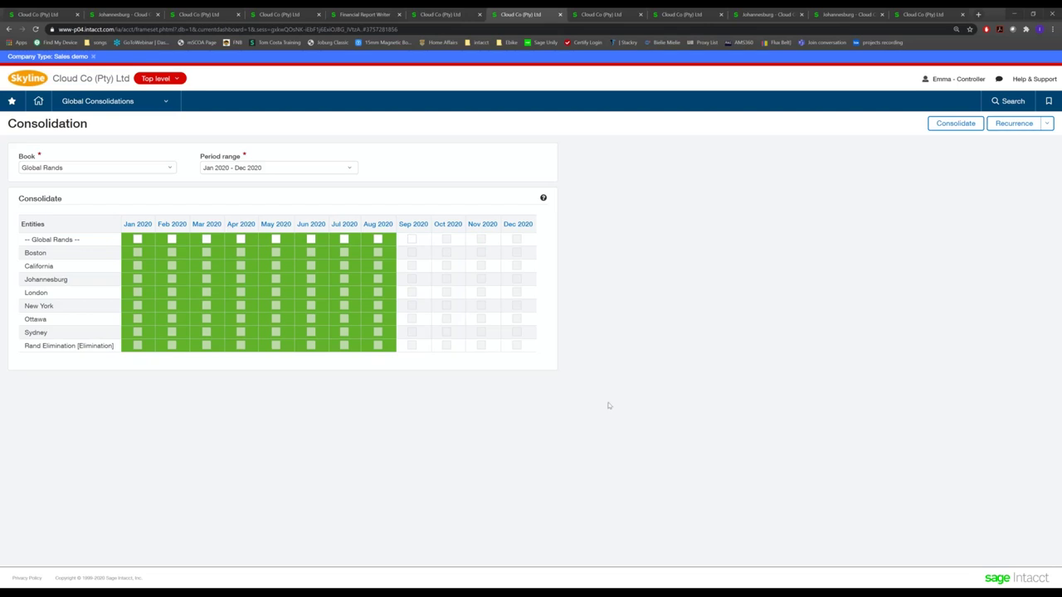
Go to the Consolidations (Top Level) dashboard and review the Consolidated Balance Sheet - Global (USD) with its elimination column
left_click(596, 16)
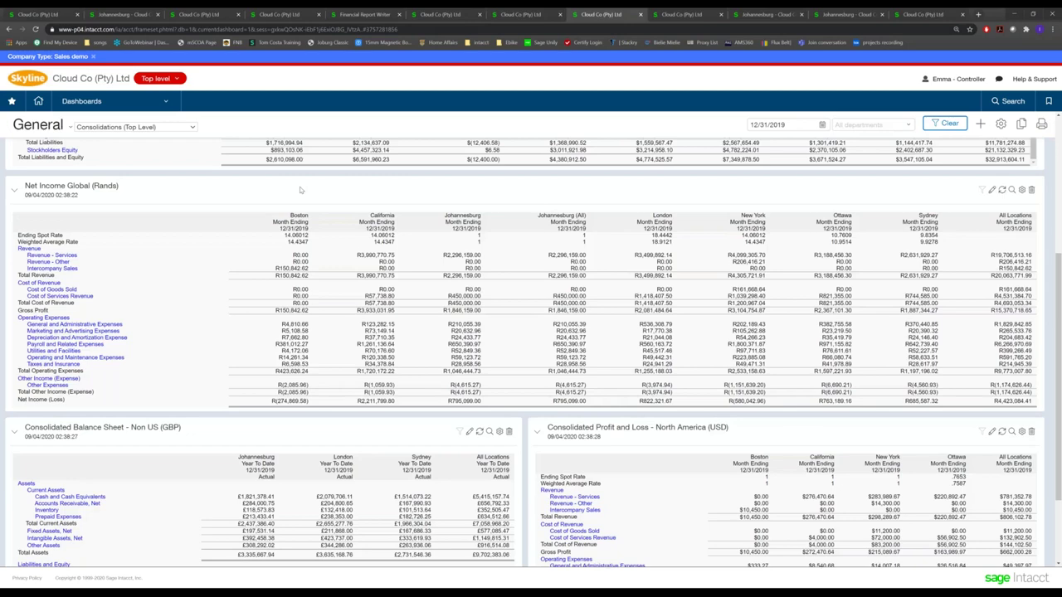
scroll(301, 190, "up", 1)
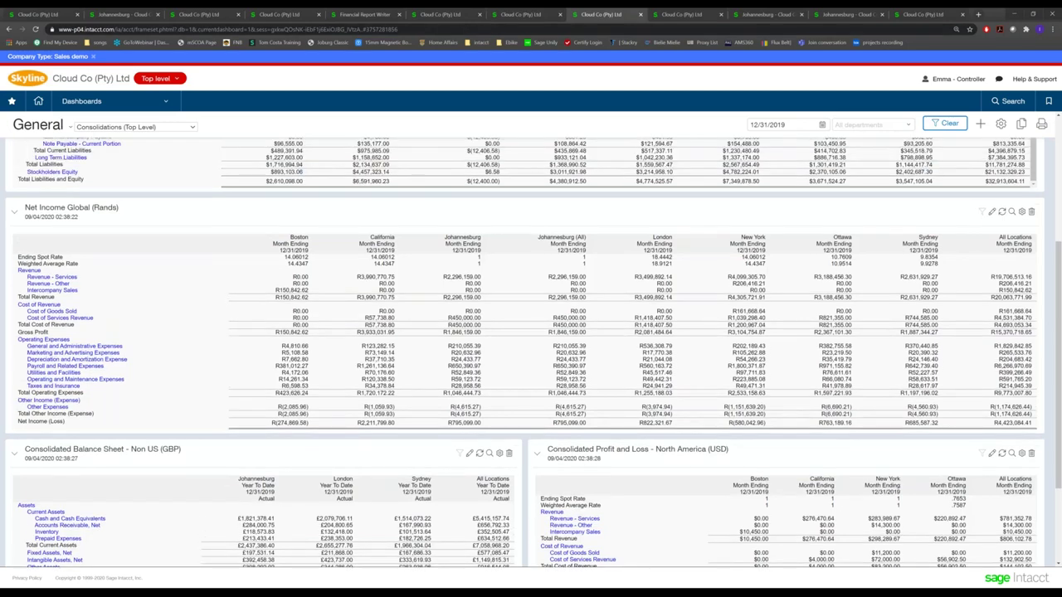
scroll(249, 167, "up", 5)
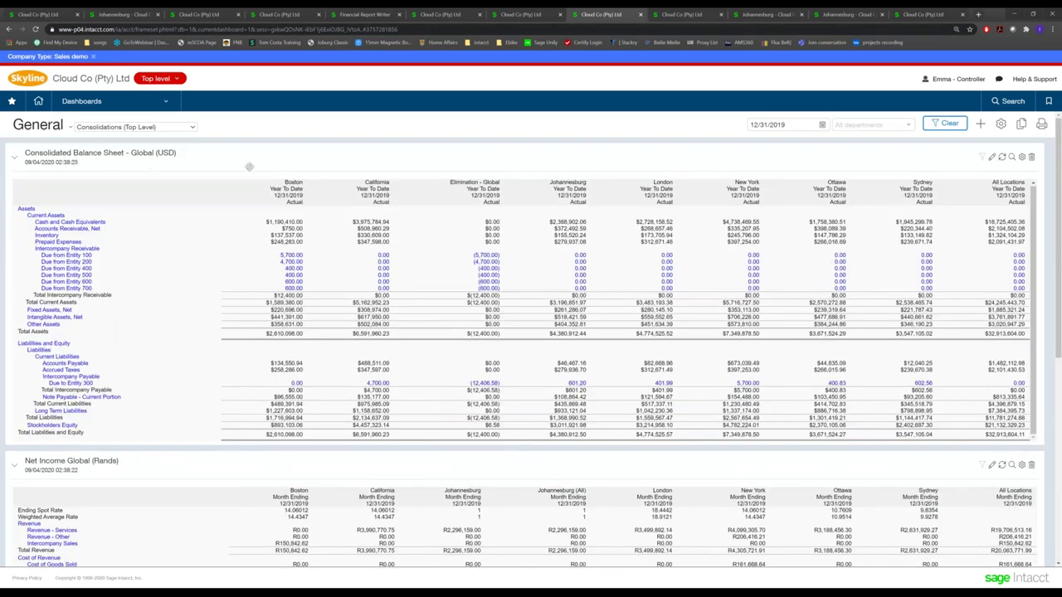
left_click(192, 129)
left_click(202, 177)
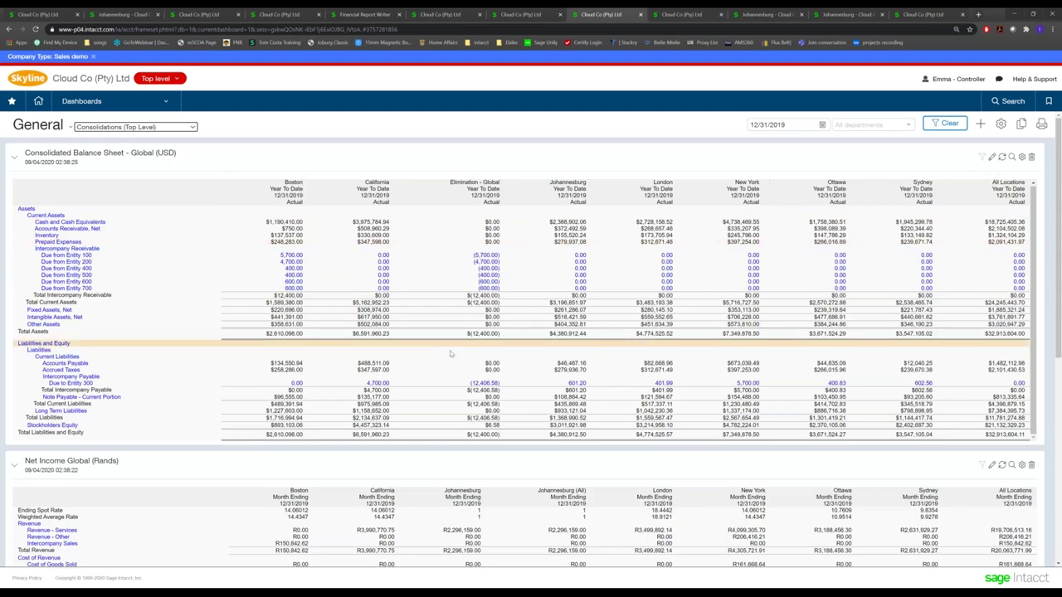
Review the Net Income Global (Rands) report by entity, and look at the dashboard's date calendar without changing the date
scroll(451, 354, "down", 3)
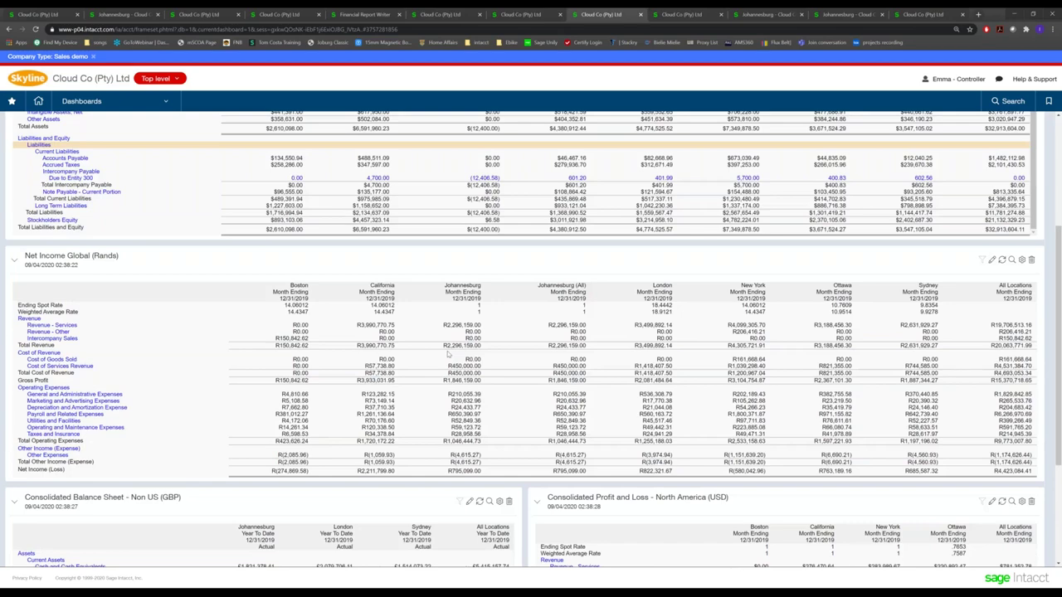
scroll(447, 354, "down", 1)
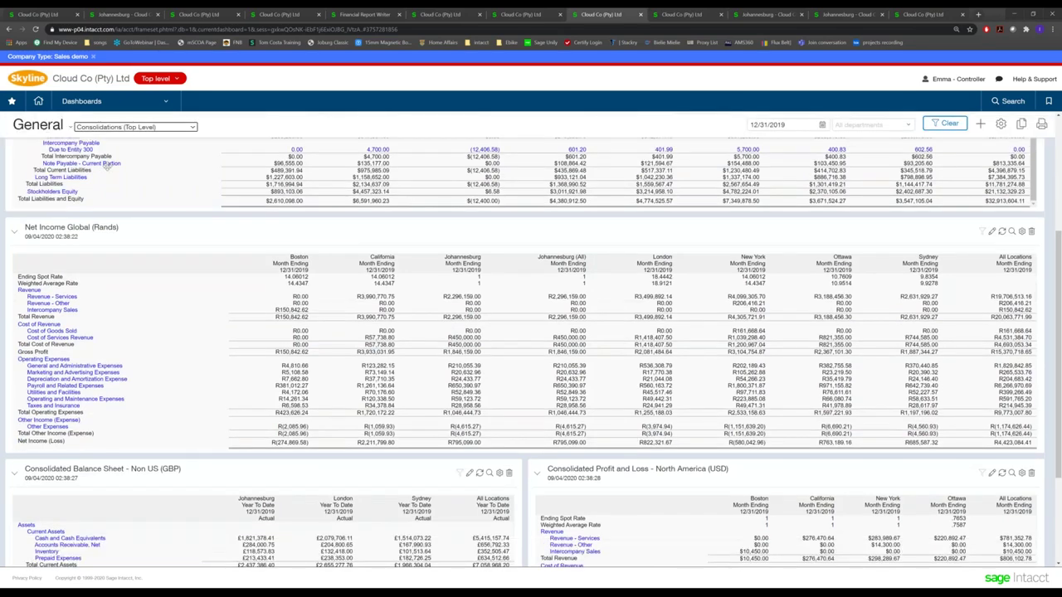
scroll(214, 181, "down", 1)
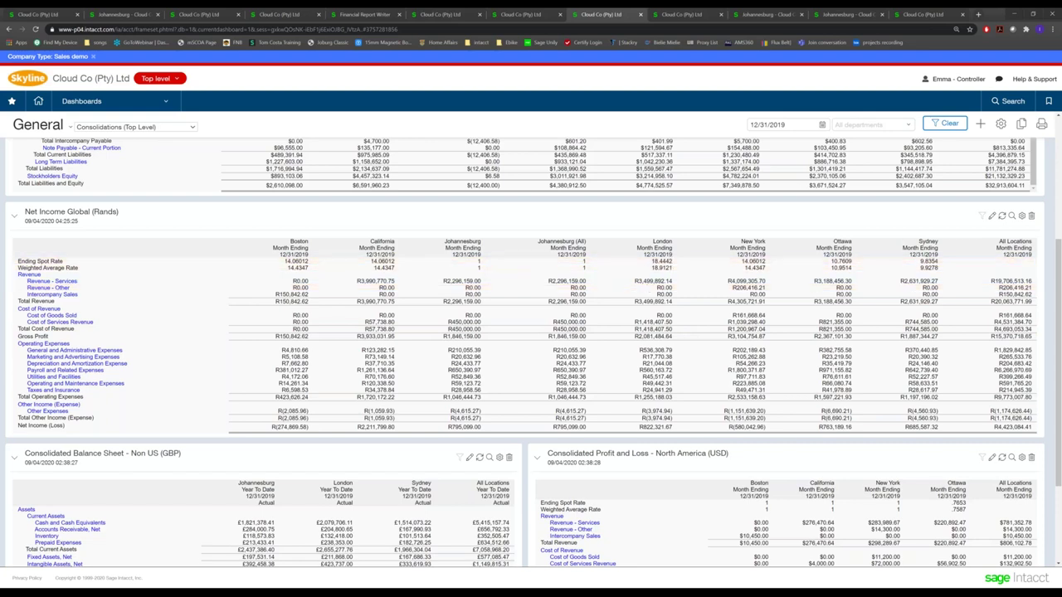
left_click(821, 125)
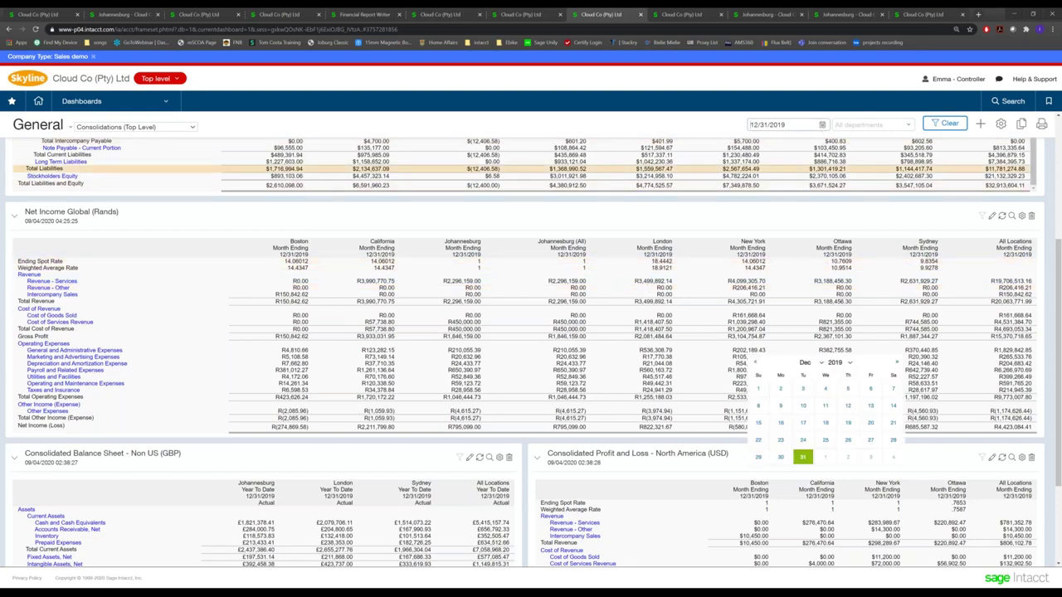
left_click(646, 125)
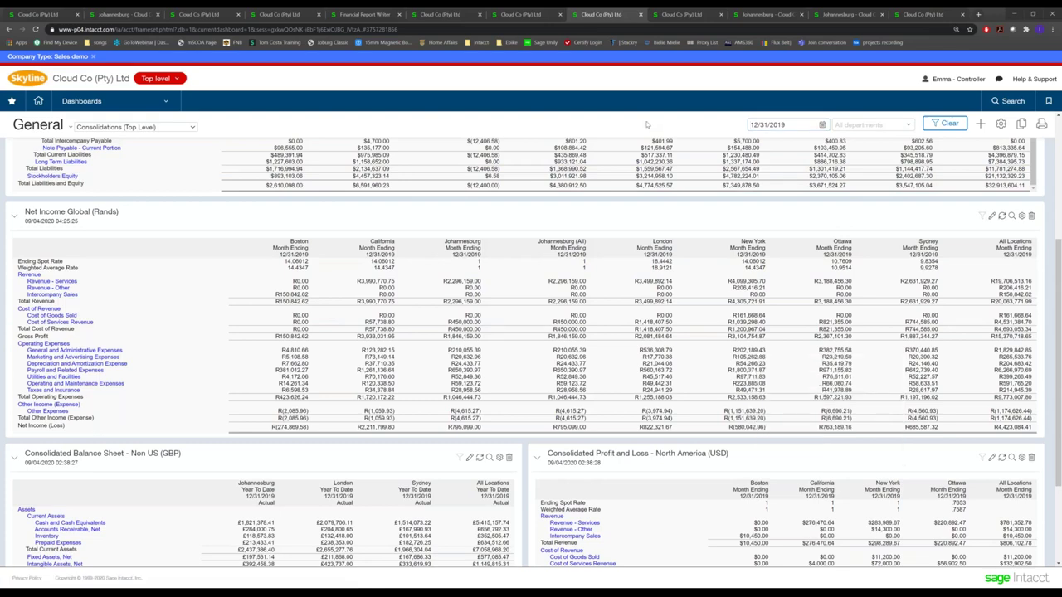
Compare the Consolidated Balance Sheet - Global (USD) with the Net Income Global (Rands) report on the consolidations dashboard
scroll(278, 428, "up", 1)
scroll(278, 428, "up", 2)
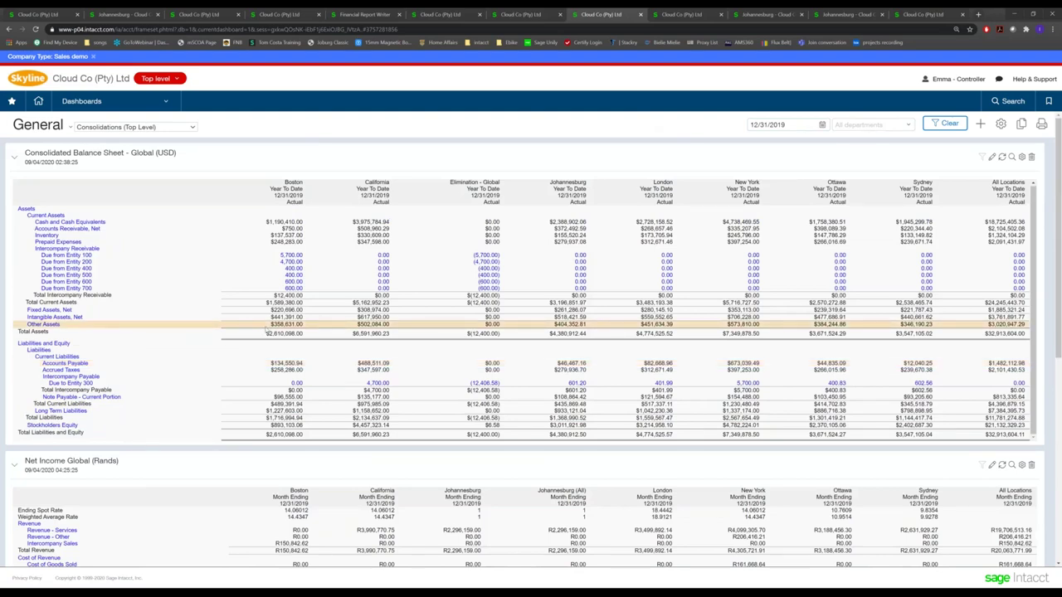
scroll(266, 331, "down", 1)
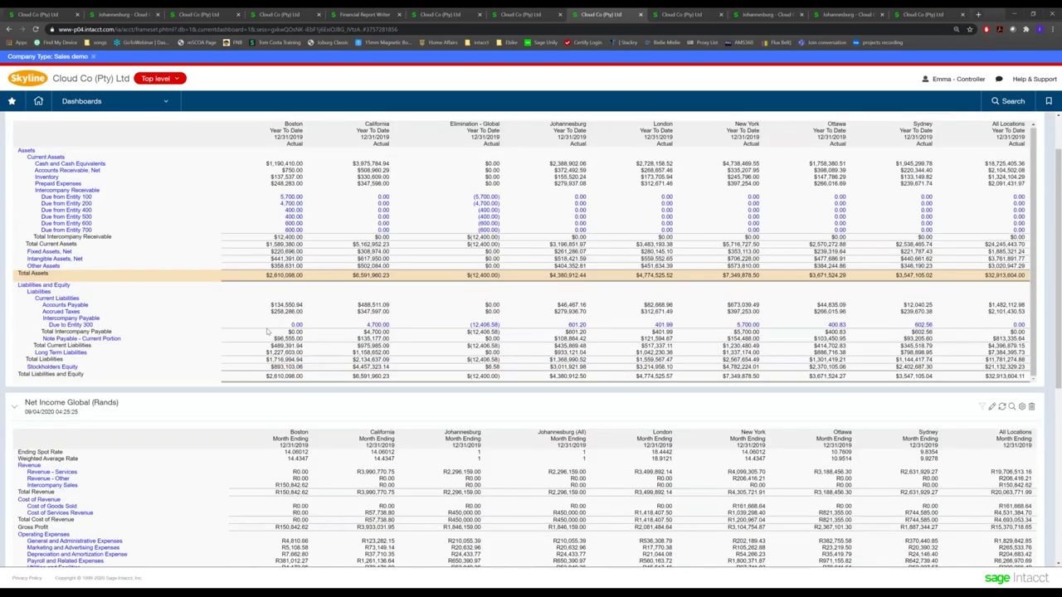
scroll(383, 400, "down", 1)
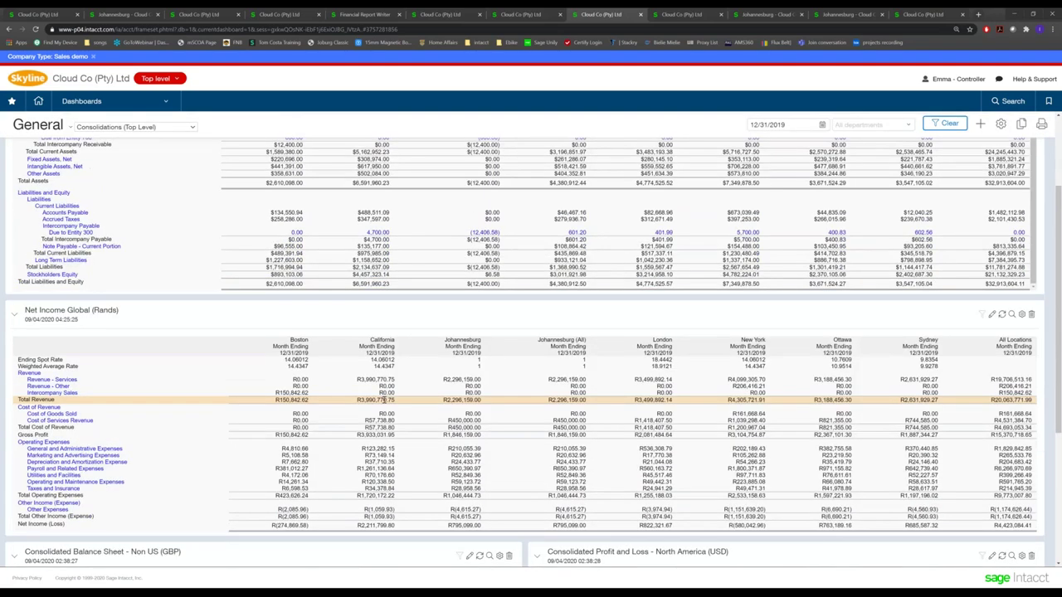
From the Budgets list, start exporting Master Budget - SI and set its budget period to Month Ended September 2019
left_click(683, 15)
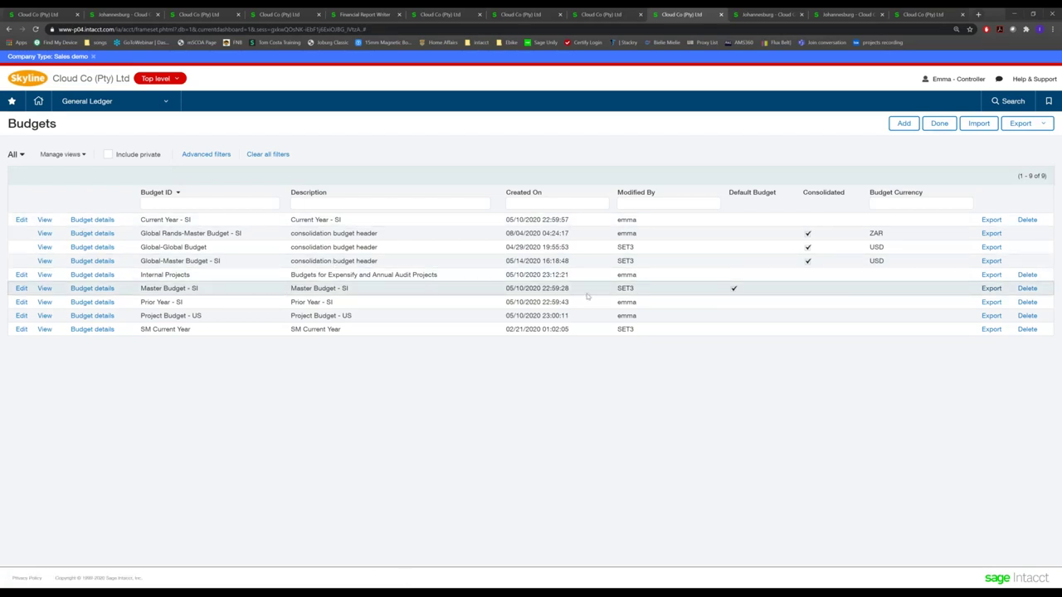
left_click(991, 288)
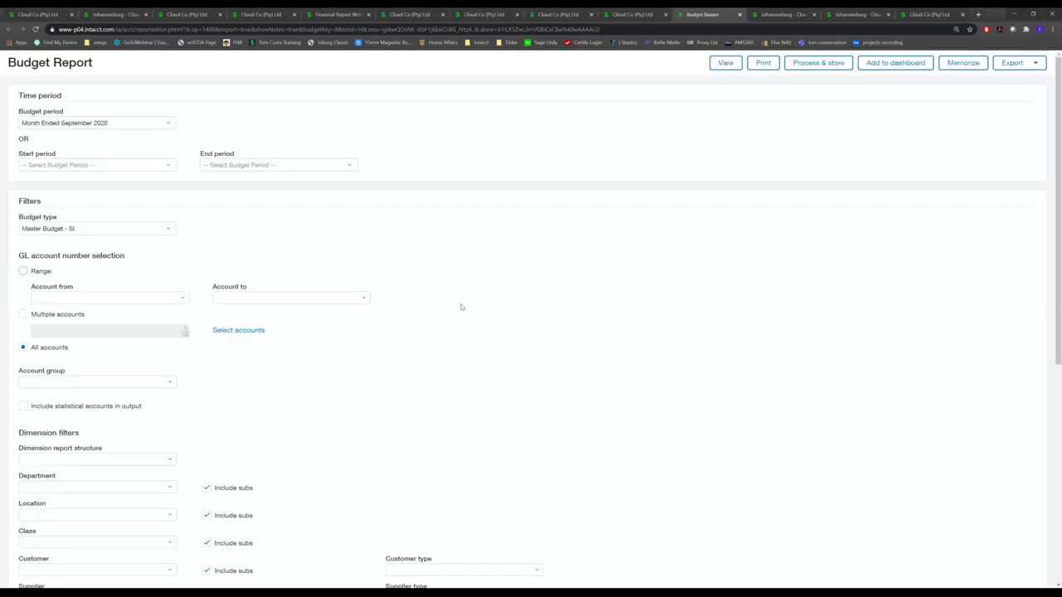
left_click(170, 125)
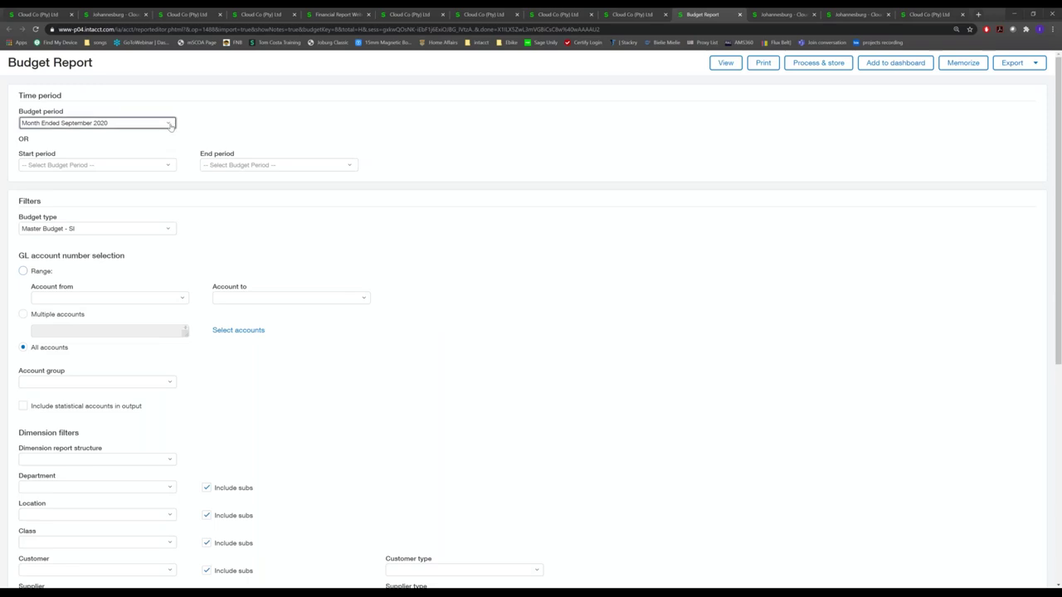
scroll(173, 234, "down", 5)
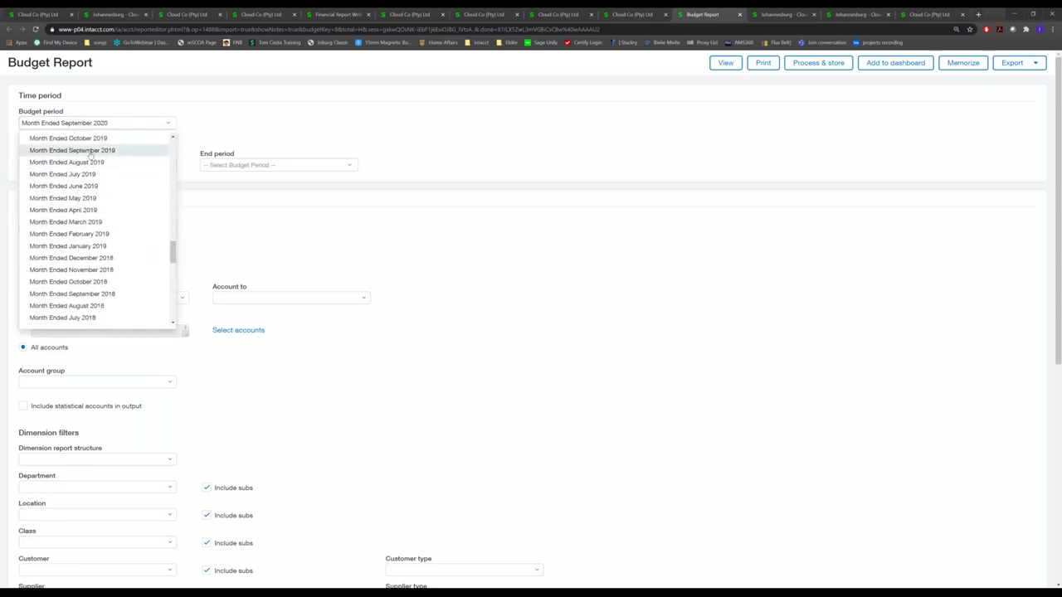
left_click(91, 152)
Filter the budget report by location 700--Johannesburg and look at the class options without choosing one
scroll(294, 382, "down", 1)
scroll(295, 381, "down", 4)
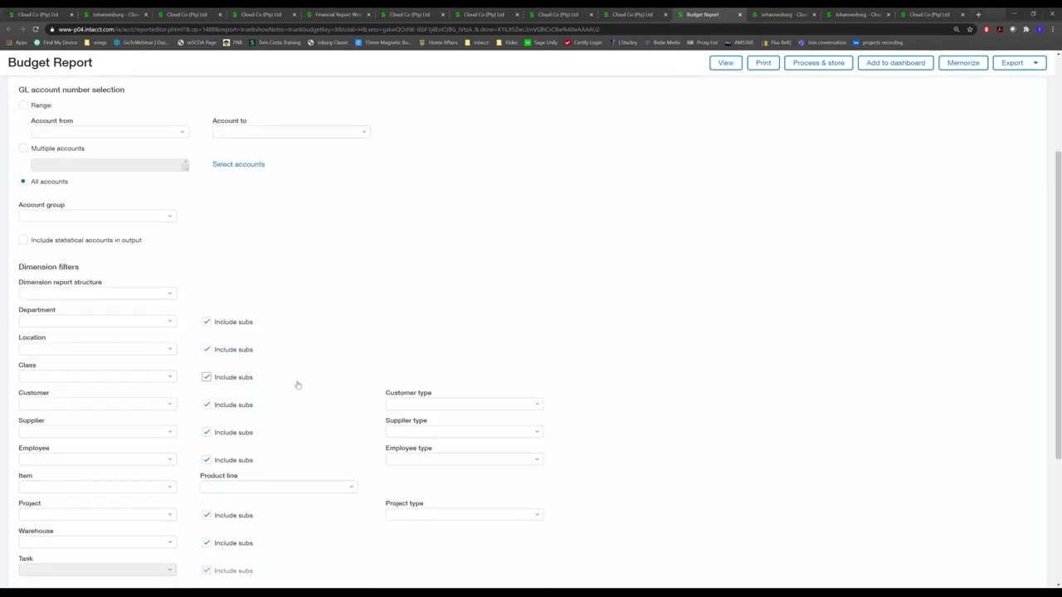
scroll(171, 274, "up", 1)
left_click(171, 267)
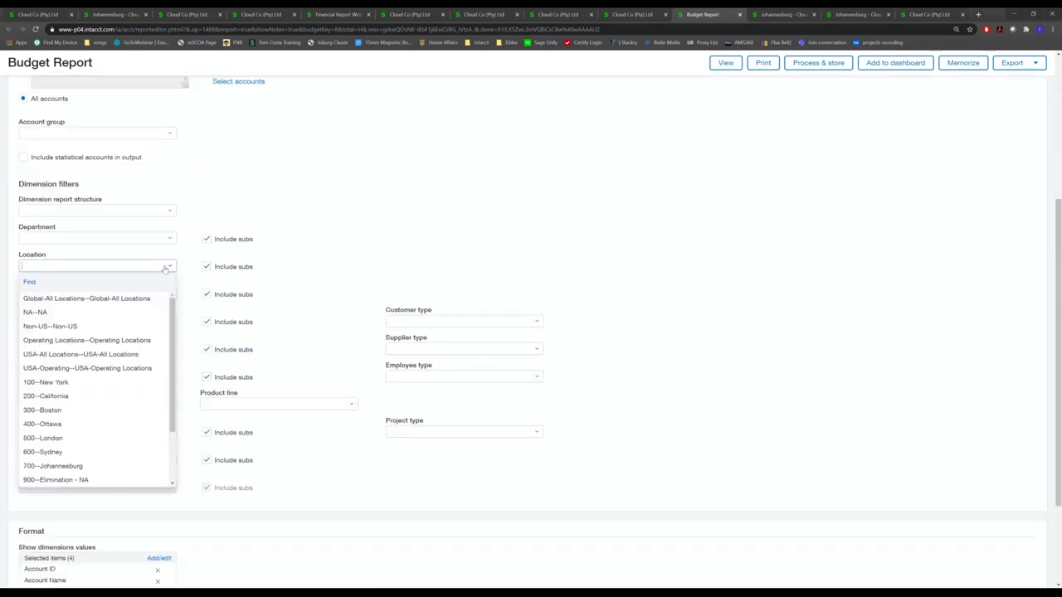
left_click(63, 470)
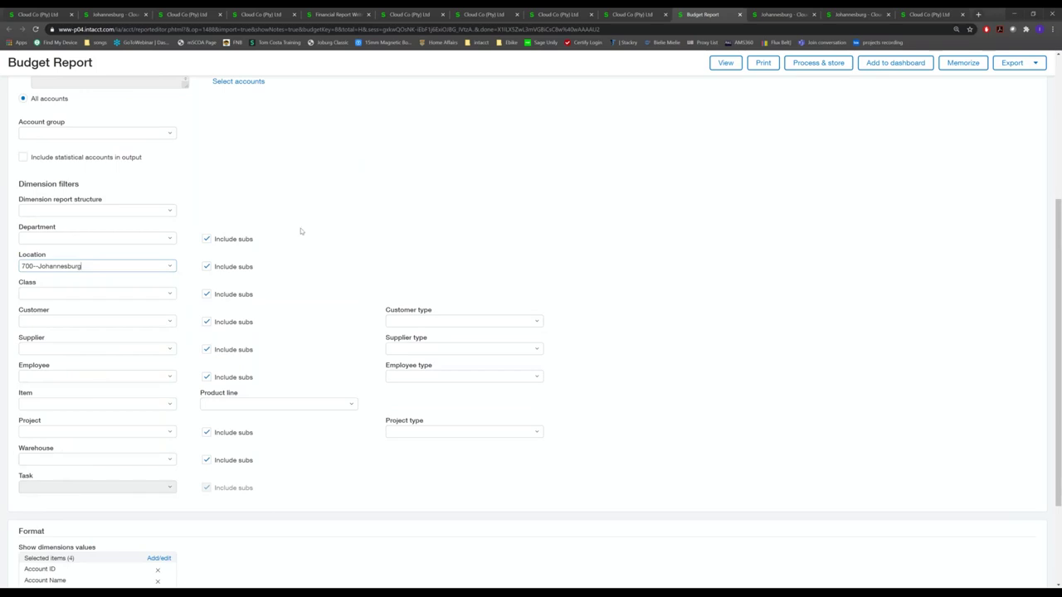
left_click(168, 295)
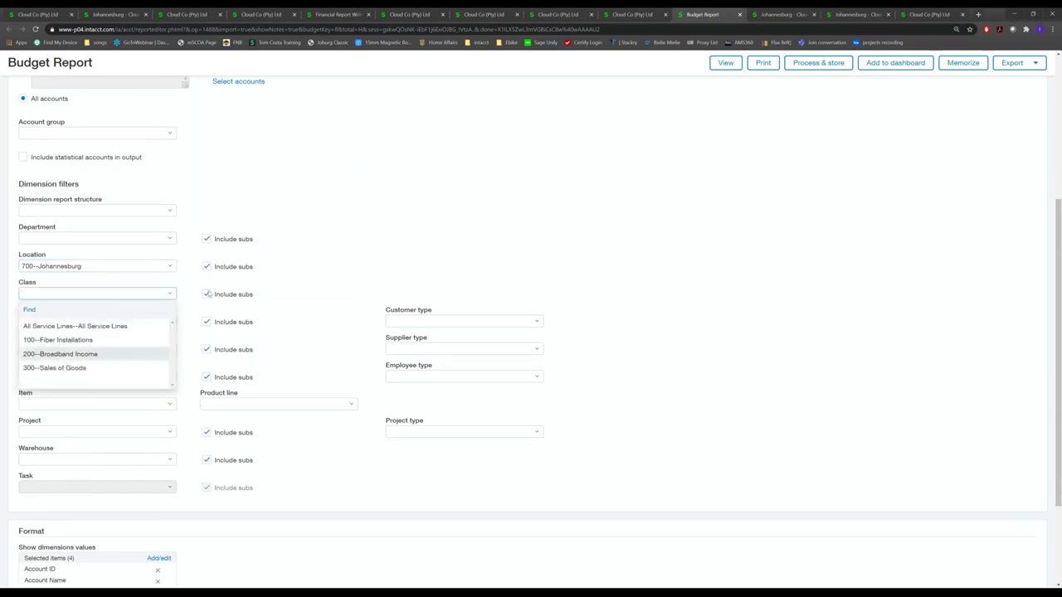
left_click(369, 227)
Check the Use CSV importable format option in the report's format settings and view the budget report
scroll(192, 404, "down", 3)
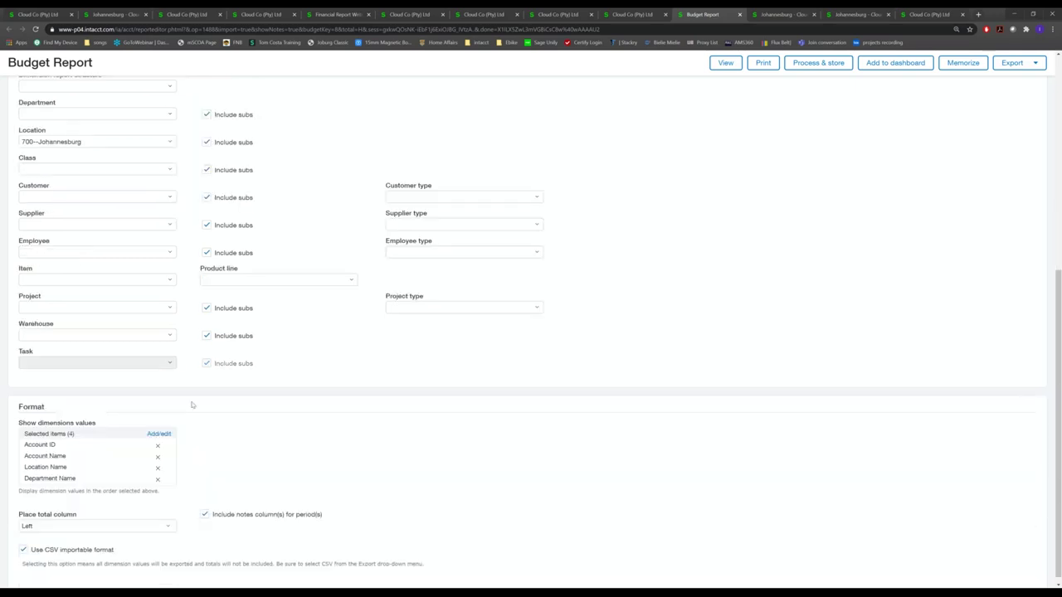
left_click_drag(32, 551, 128, 553)
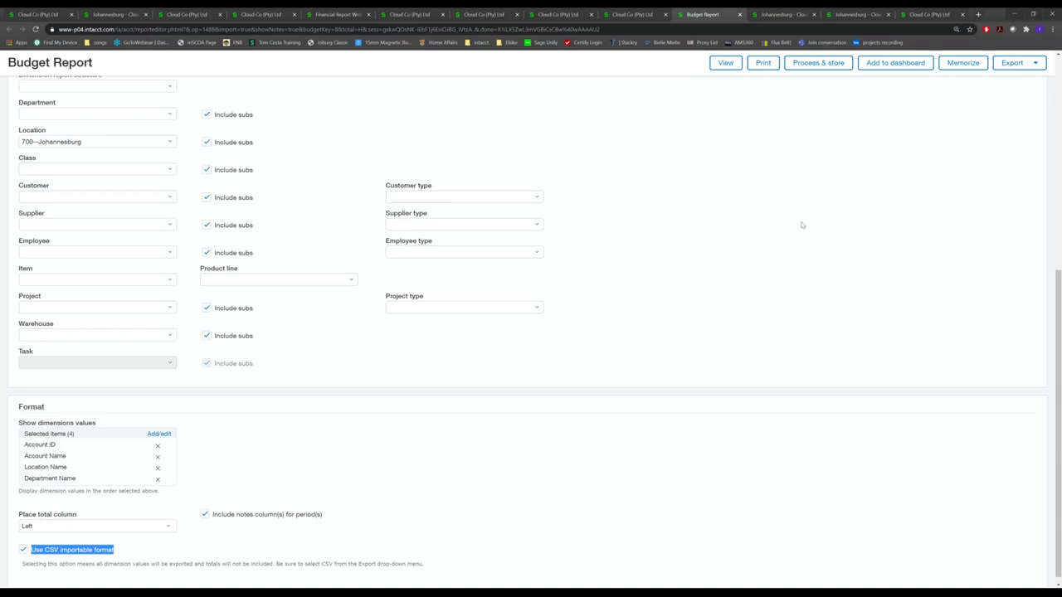
left_click(730, 64)
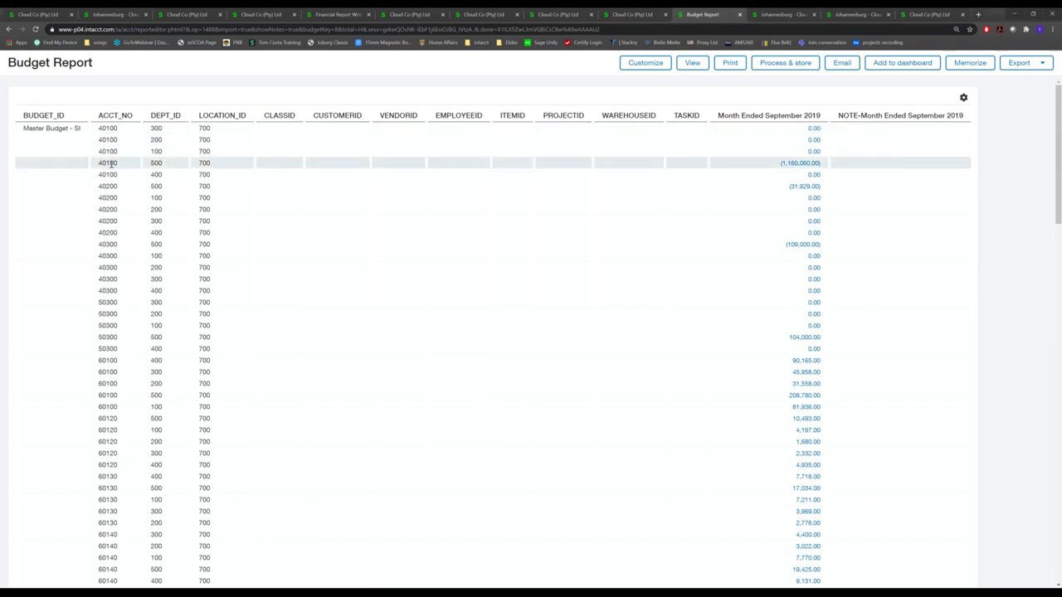
Examine the account, department and location IDs in the fourth row of the budget report
left_click_drag(97, 163, 126, 165)
double_click(156, 163)
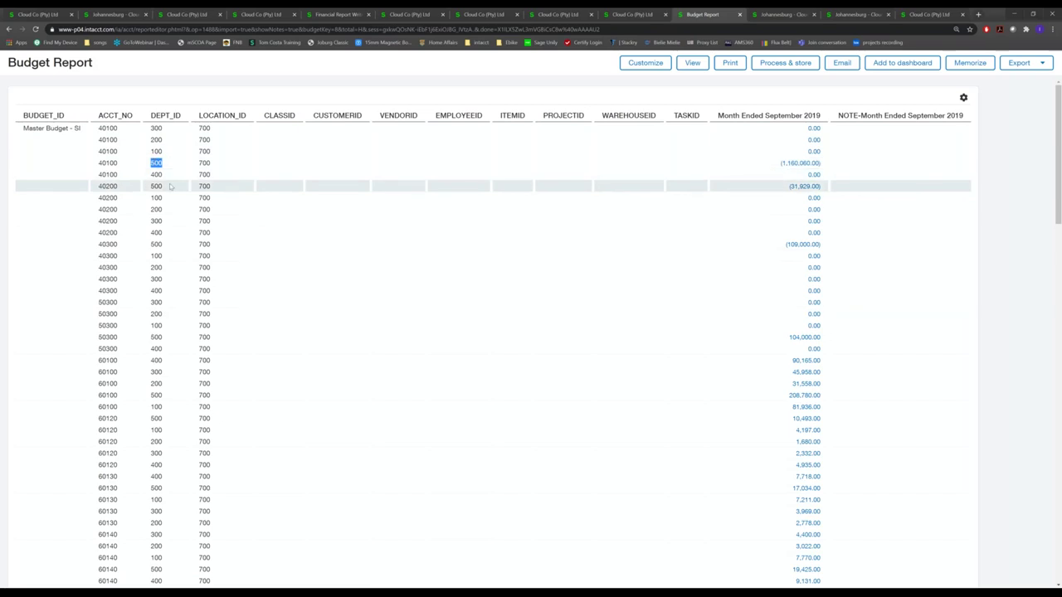
double_click(204, 162)
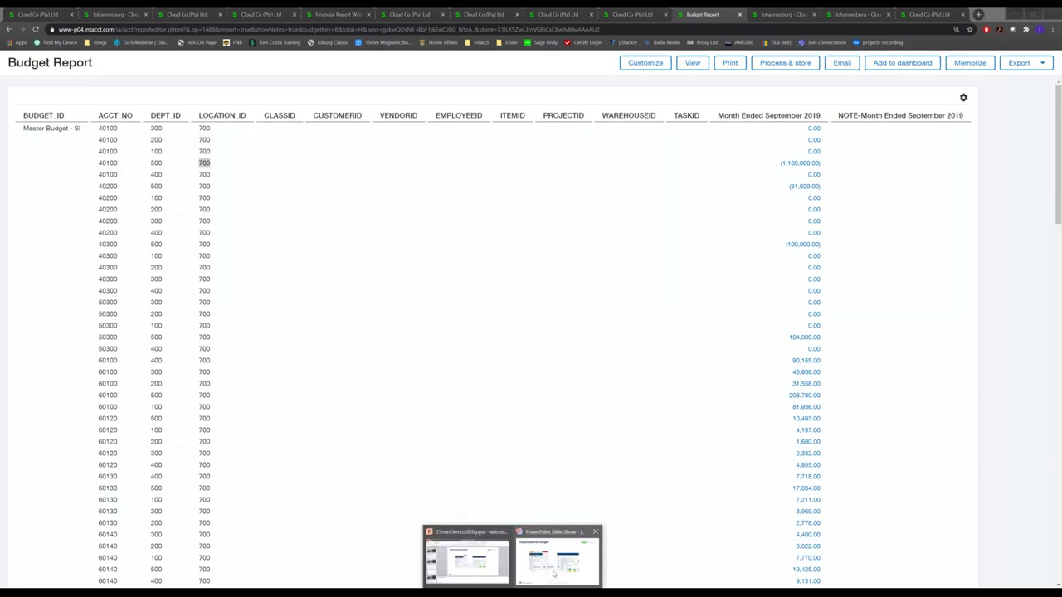
left_click(553, 573)
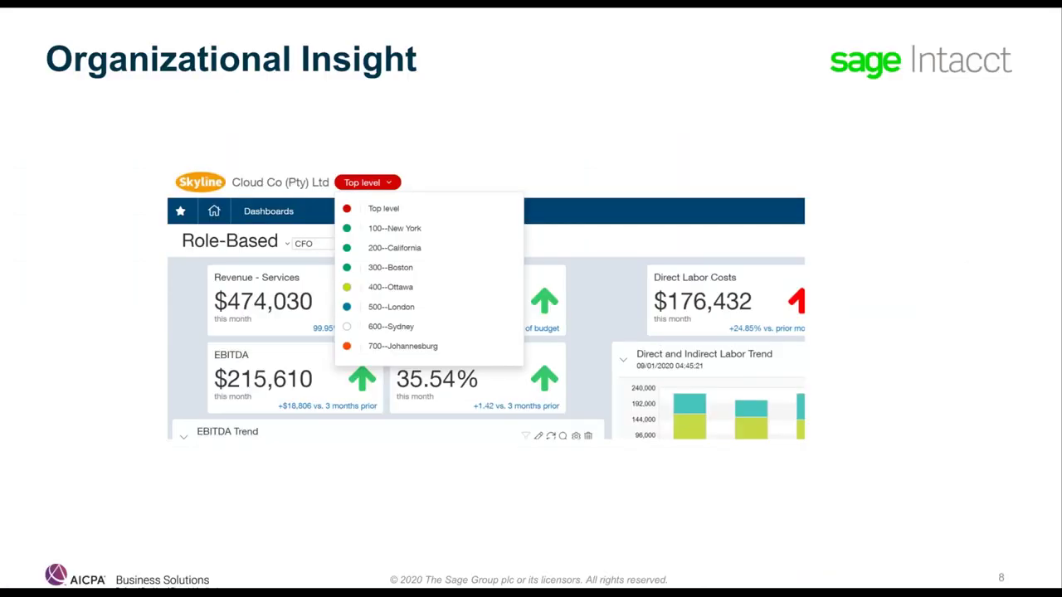
key("Right")
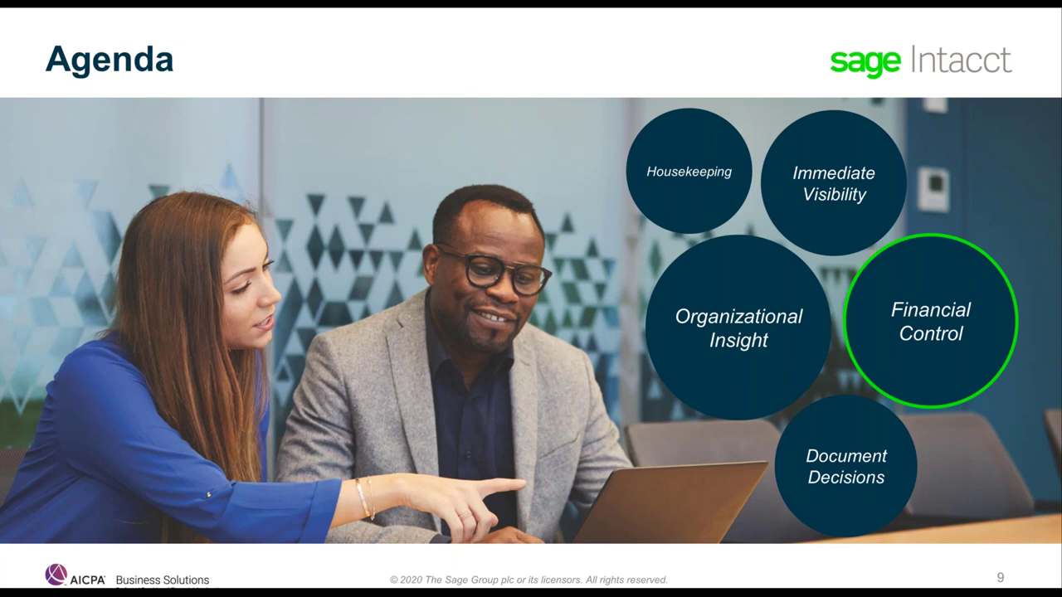
key("Right")
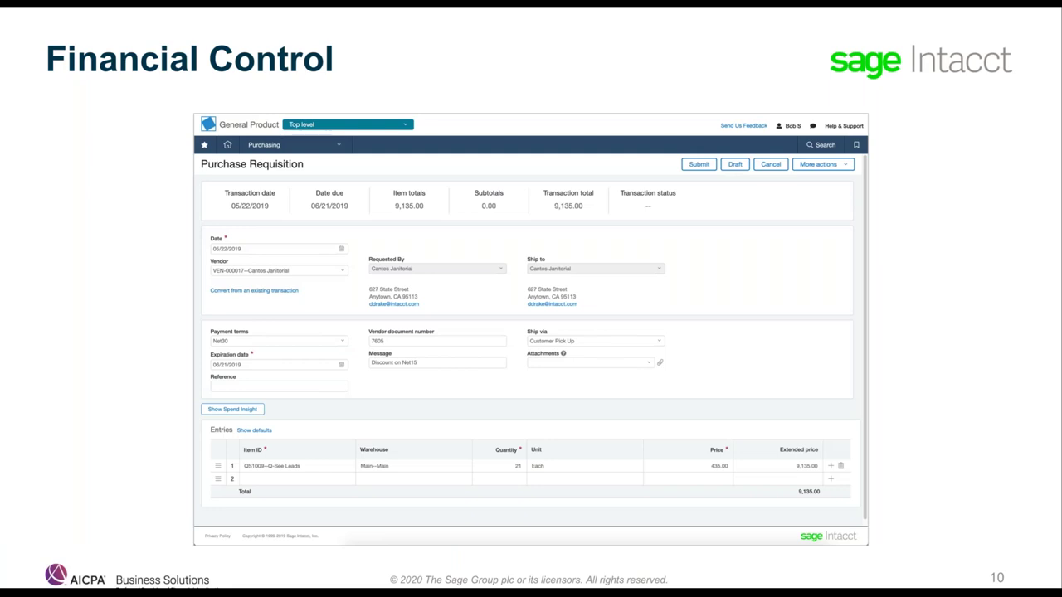
key("alt+Tab")
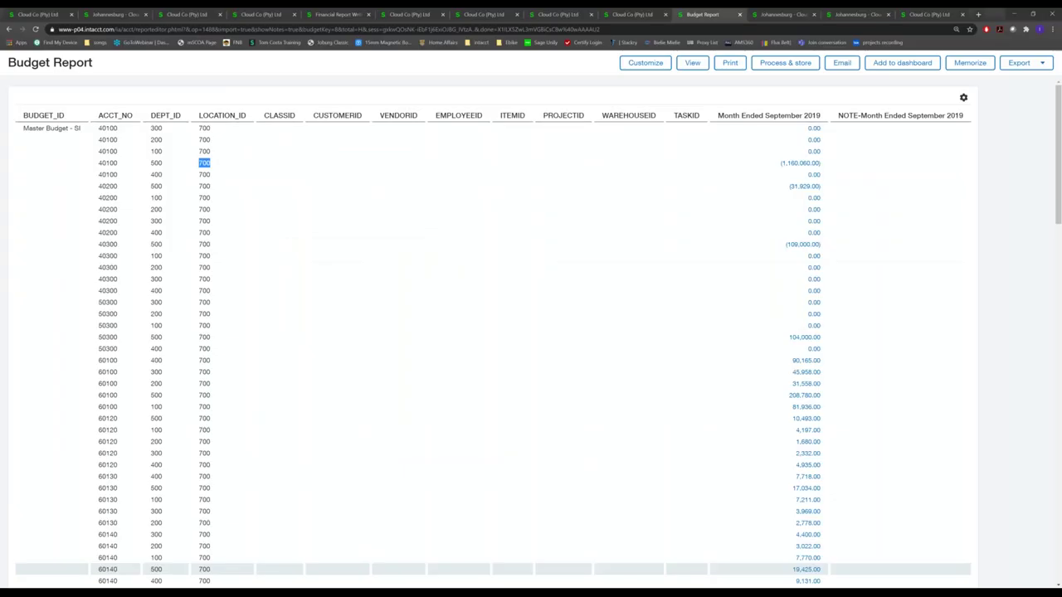
Go to the Johannesburg Order Entry overview and look over its sales order types, invoice task and report options
key("ctrl+Tab")
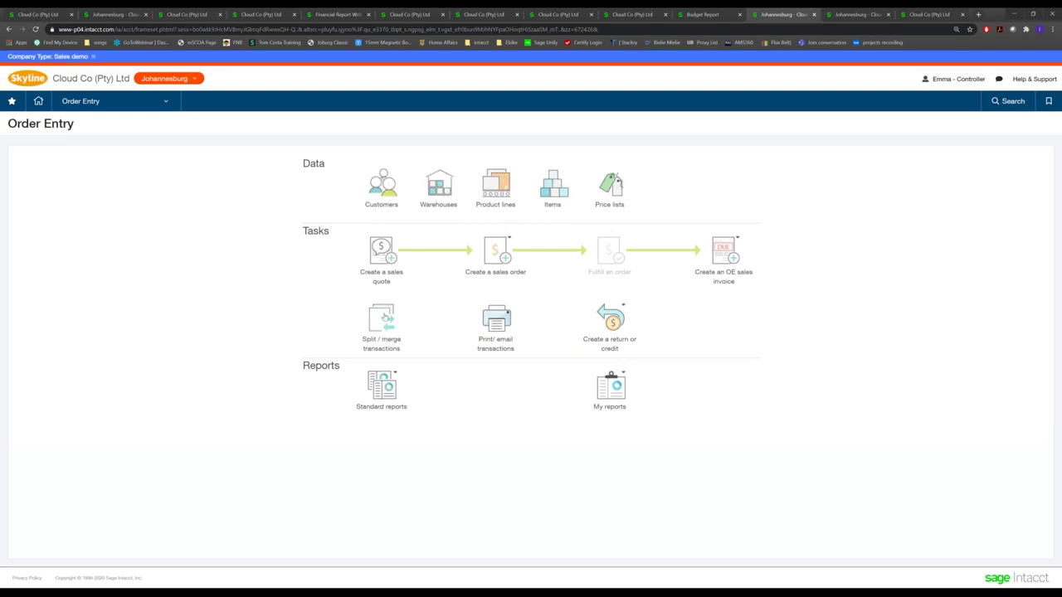
mouse_move(498, 249)
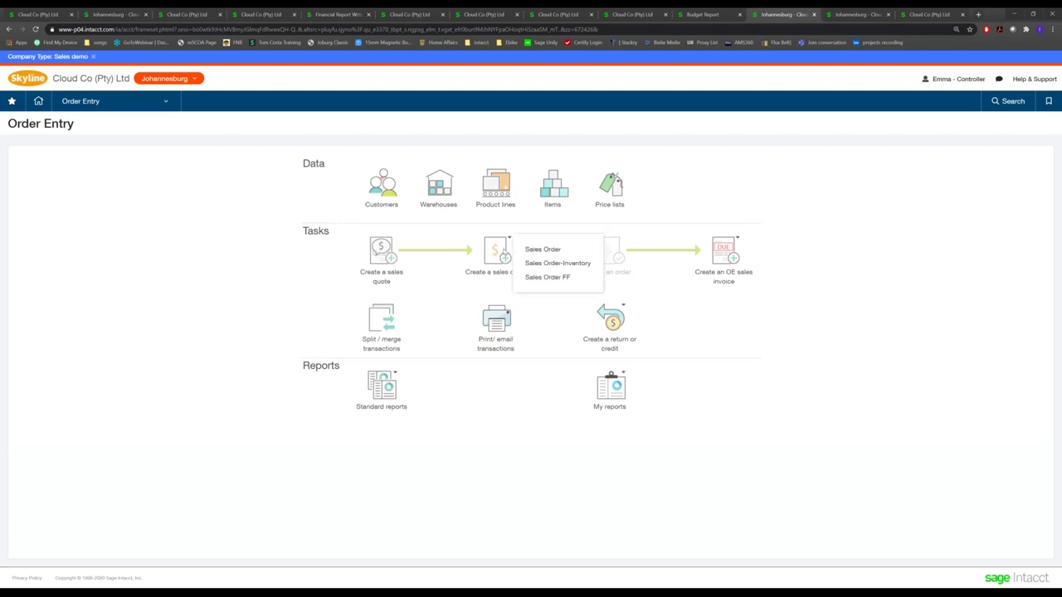
mouse_move(725, 256)
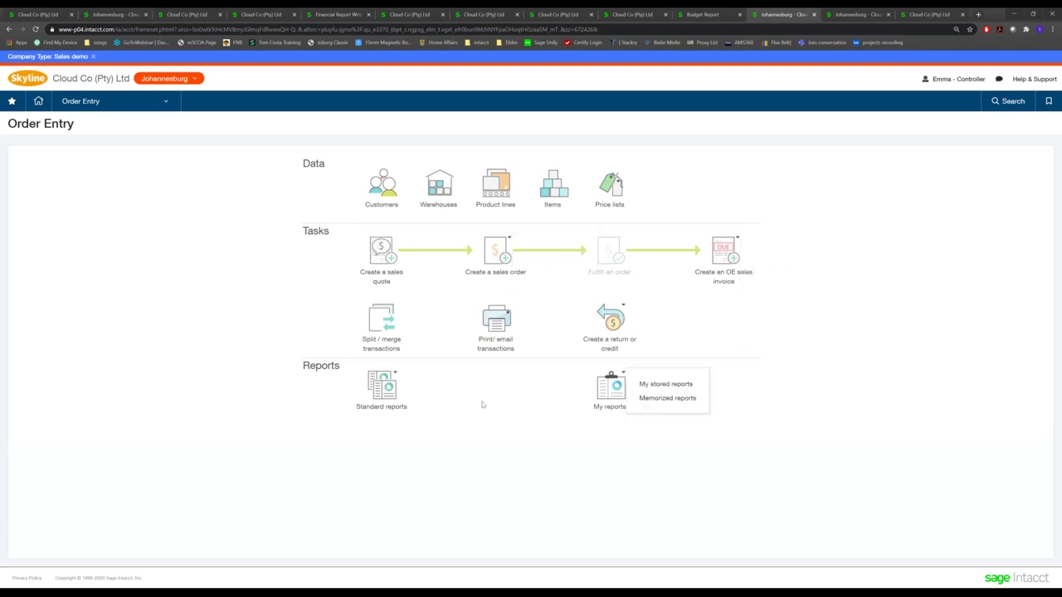
mouse_move(393, 389)
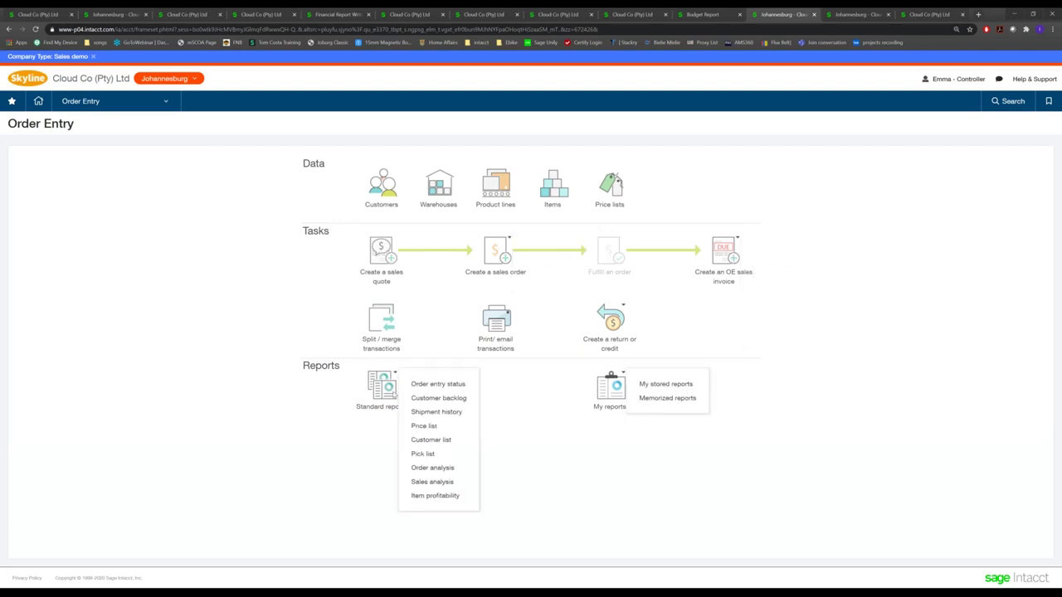
Open the Order Entry transactions list and view ABSA's Sales Invoice-Inventory dated 08/11/2020
left_click(167, 103)
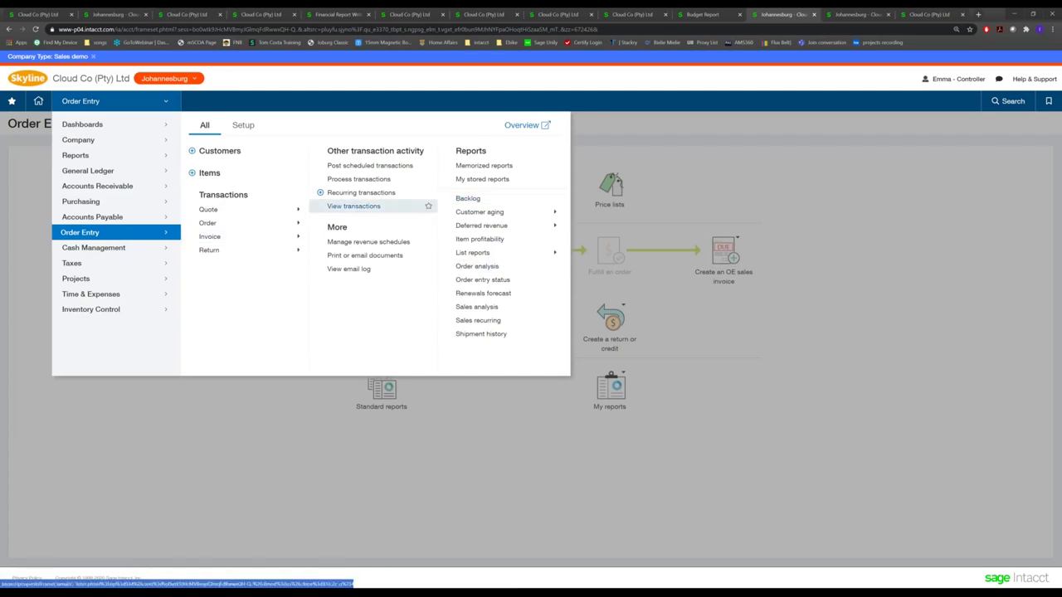
left_click(353, 205)
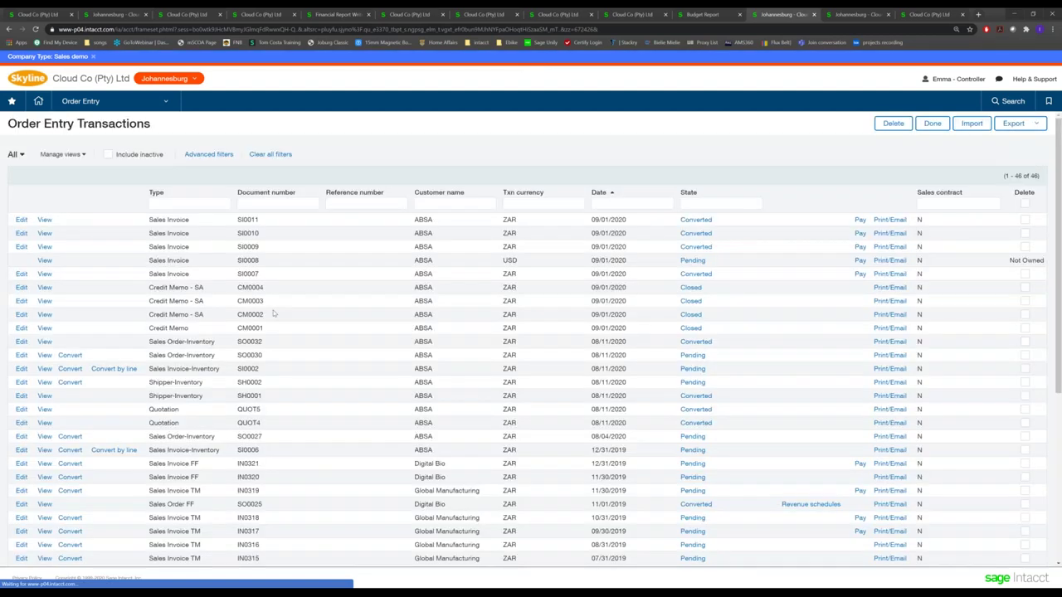
left_click(43, 369)
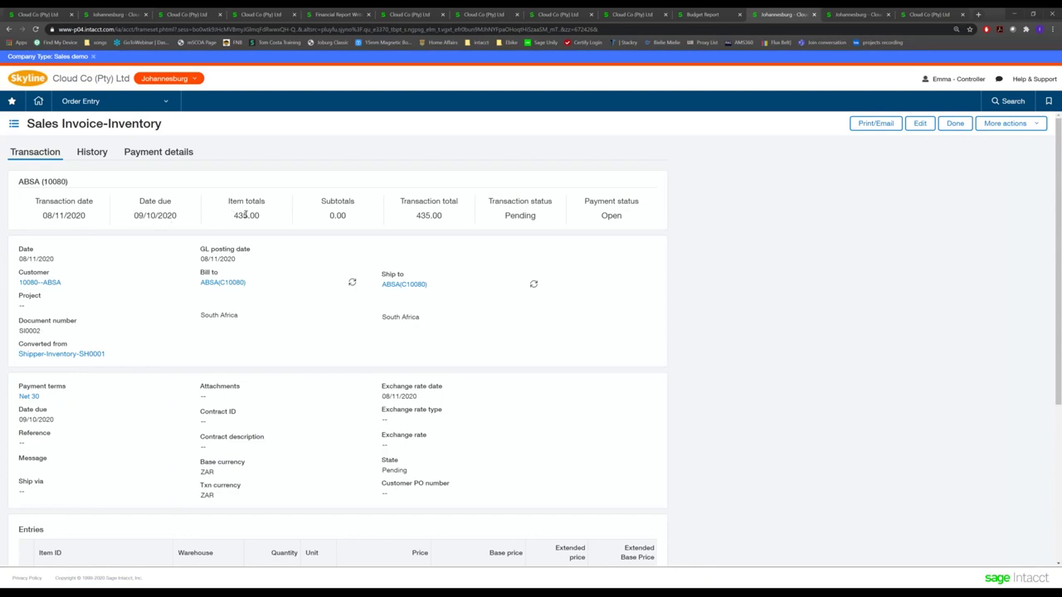
Examine the sales invoice's transaction status, header details and line entries
double_click(520, 215)
scroll(519, 229, "down", 3)
scroll(133, 204, "up", 1)
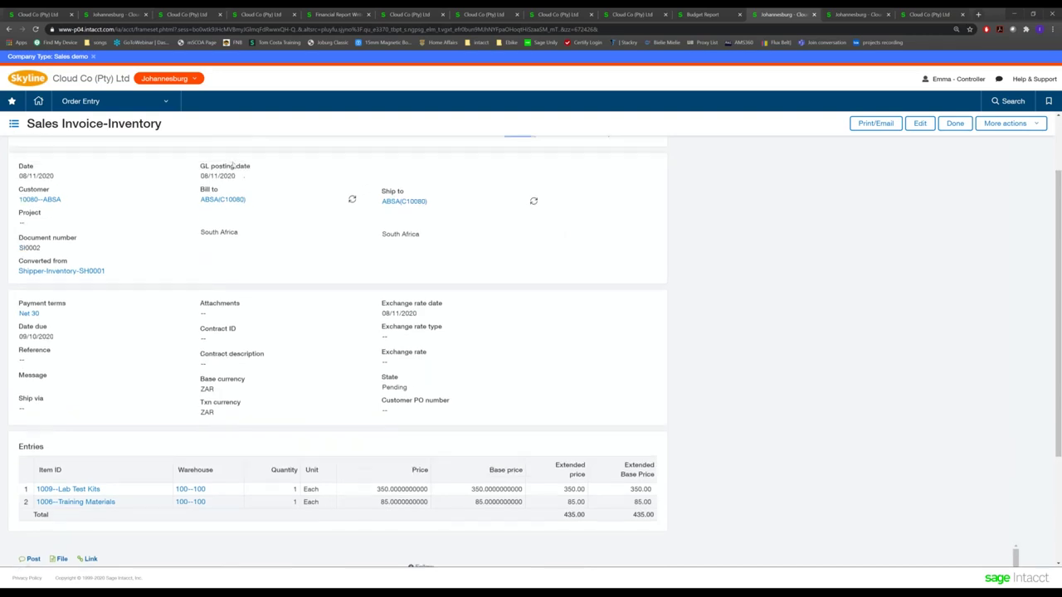
scroll(159, 406, "down", 2)
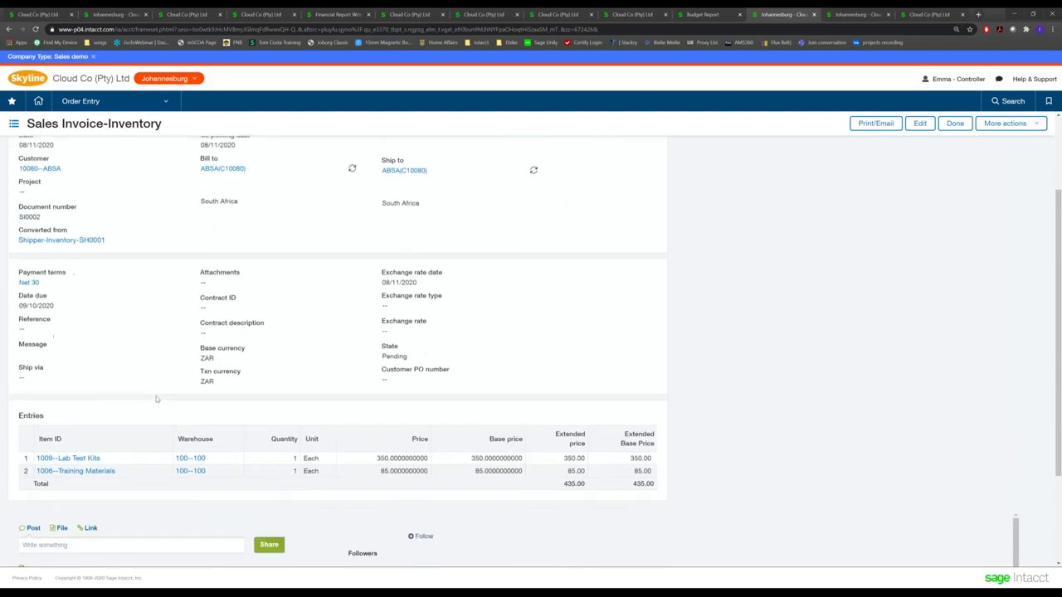
scroll(113, 407, "up", 4)
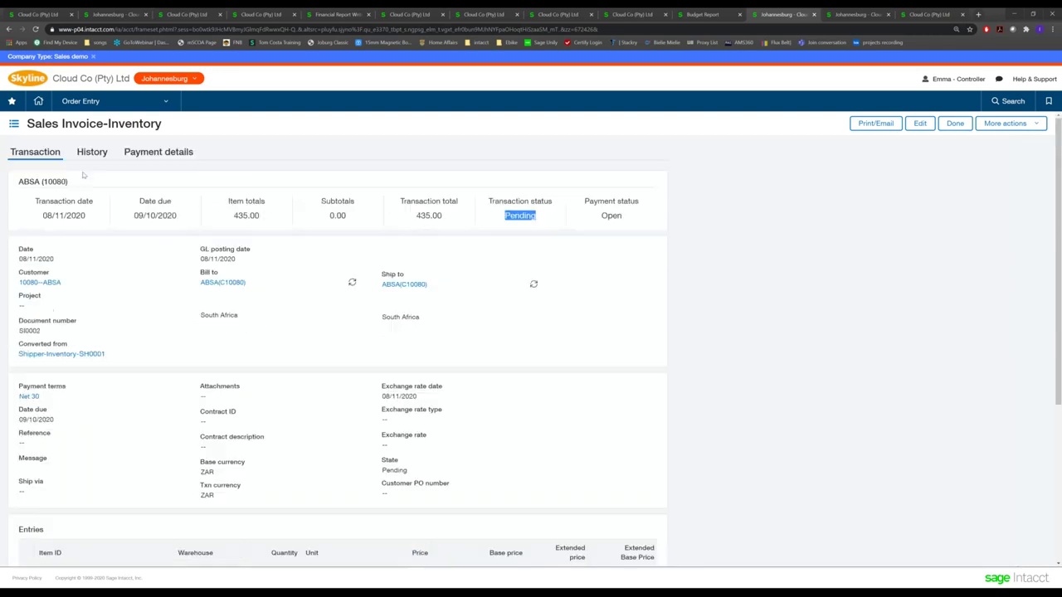
Review the sales invoice's conversion history and payment details, and return to its transaction details
left_click(92, 152)
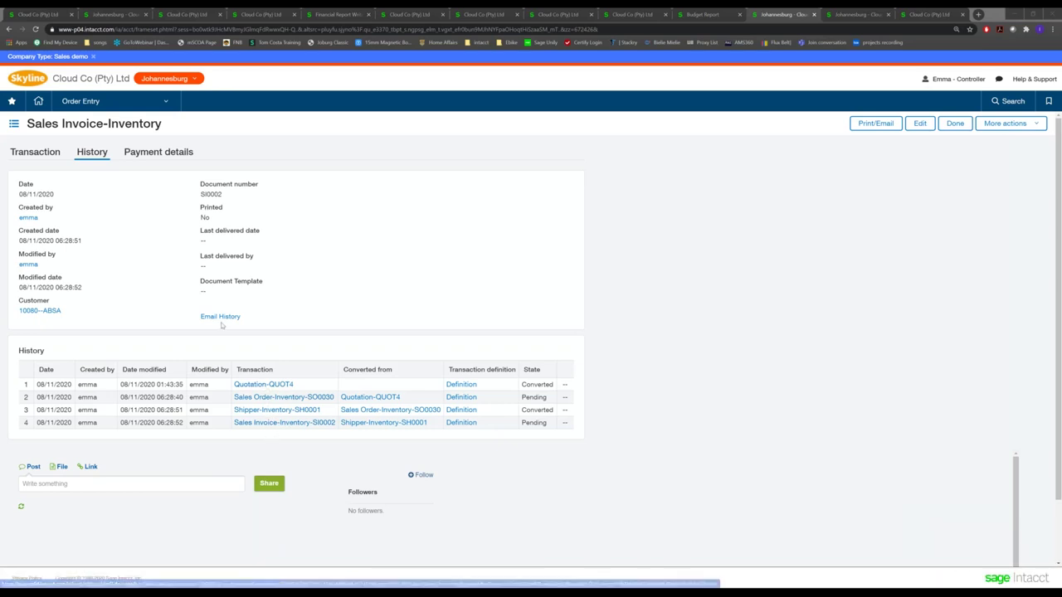
left_click(166, 156)
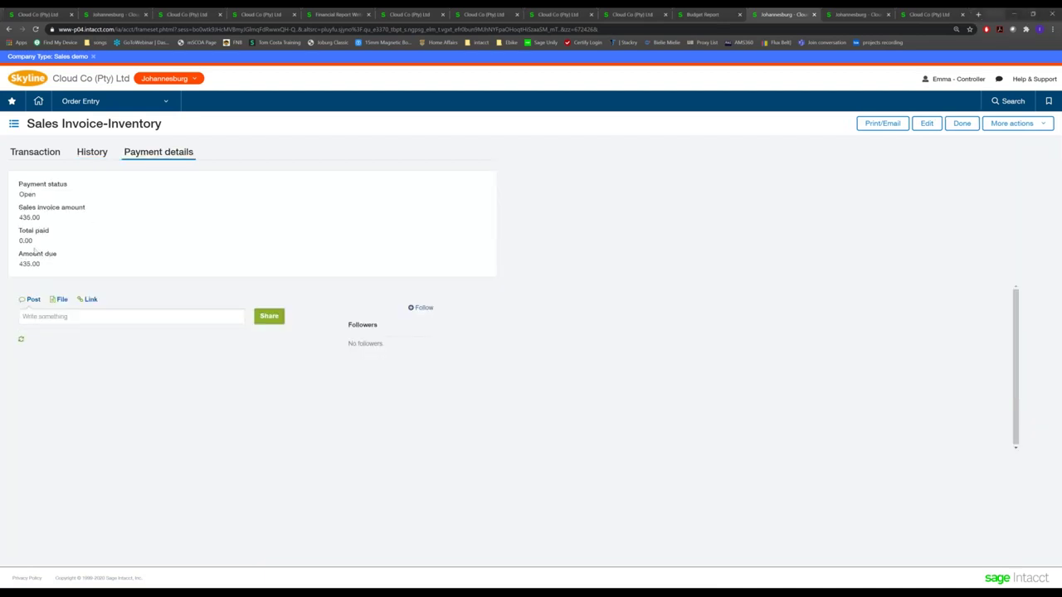
double_click(31, 240)
left_click_drag(31, 240, 20, 179)
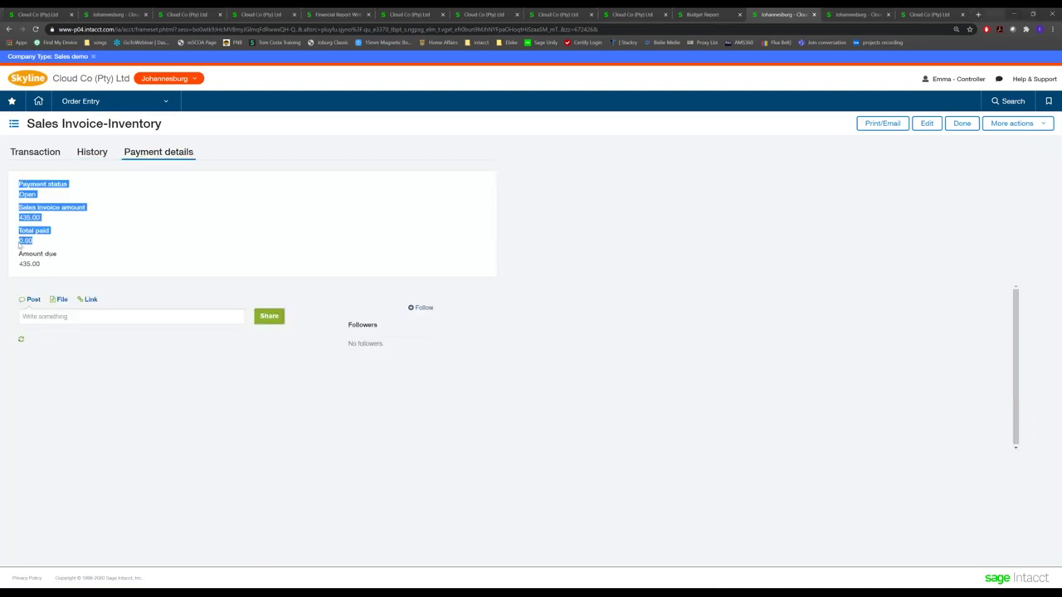
left_click(61, 237)
left_click(35, 152)
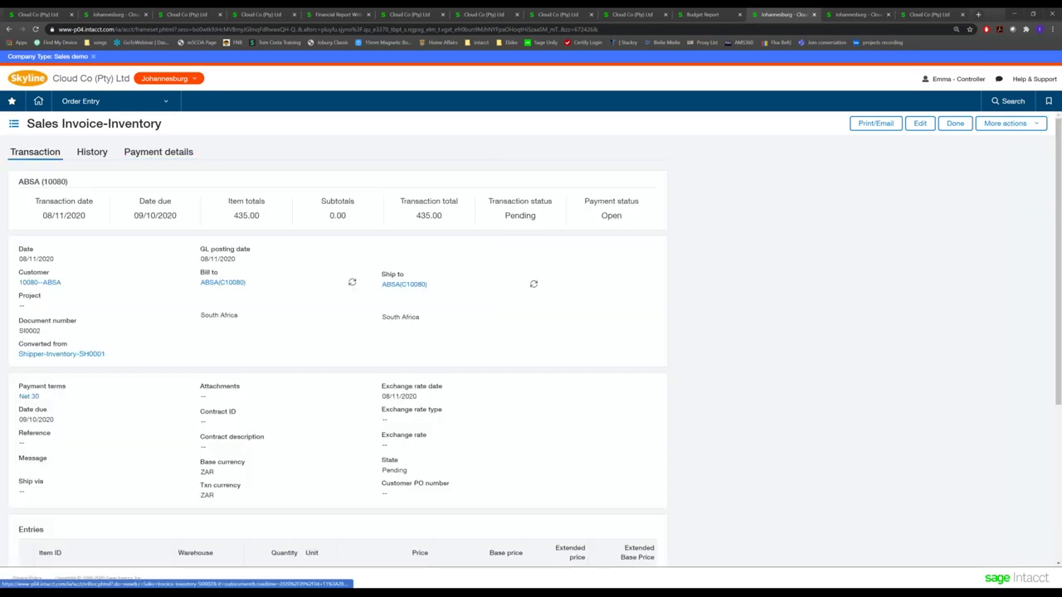
Switch to the requester's Johannesburg Purchasing session and start a purchase requisition for supplier 20081--AstroTech Training
left_click(838, 16)
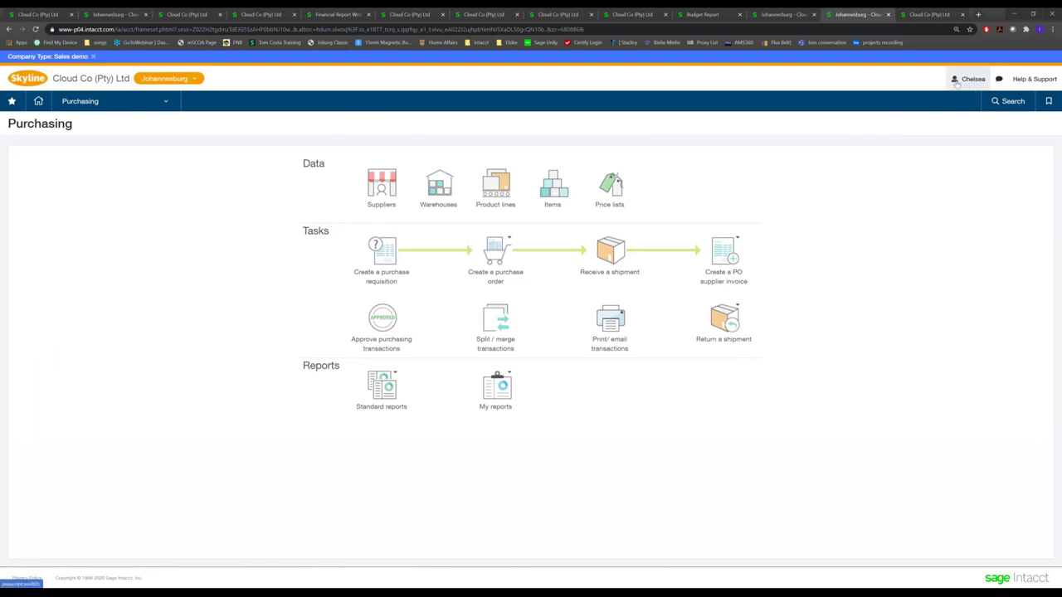
left_click(170, 105)
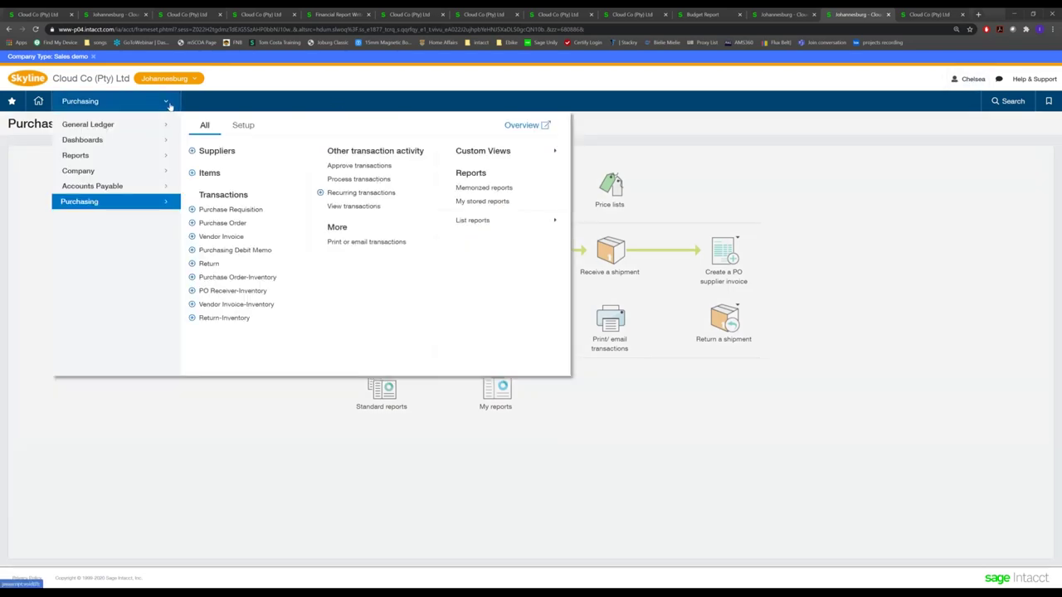
left_click(224, 429)
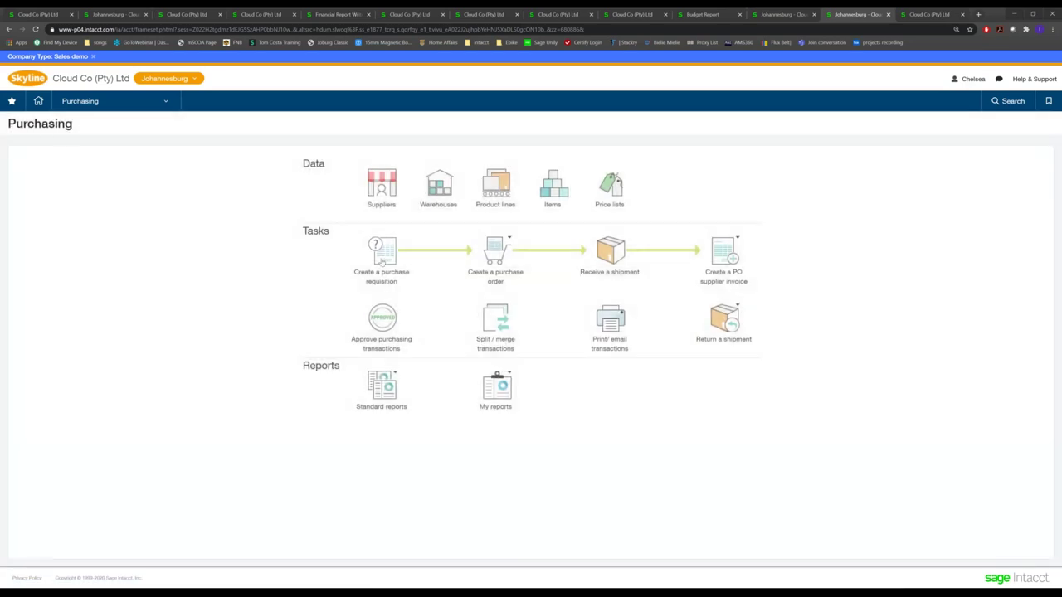
left_click(382, 262)
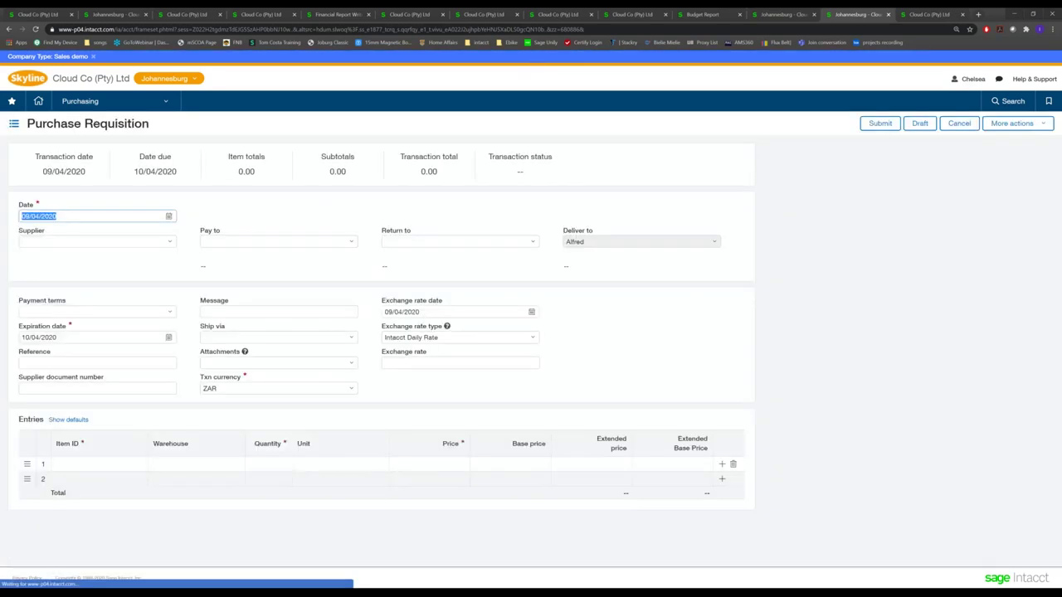
left_click(172, 246)
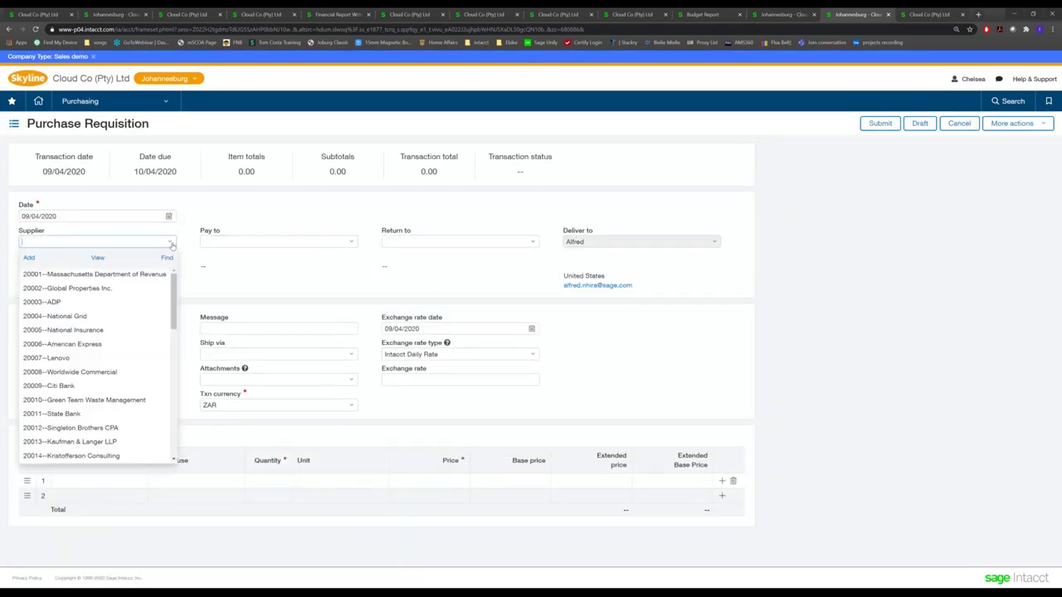
left_click_drag(174, 306, 182, 440)
left_click(63, 404)
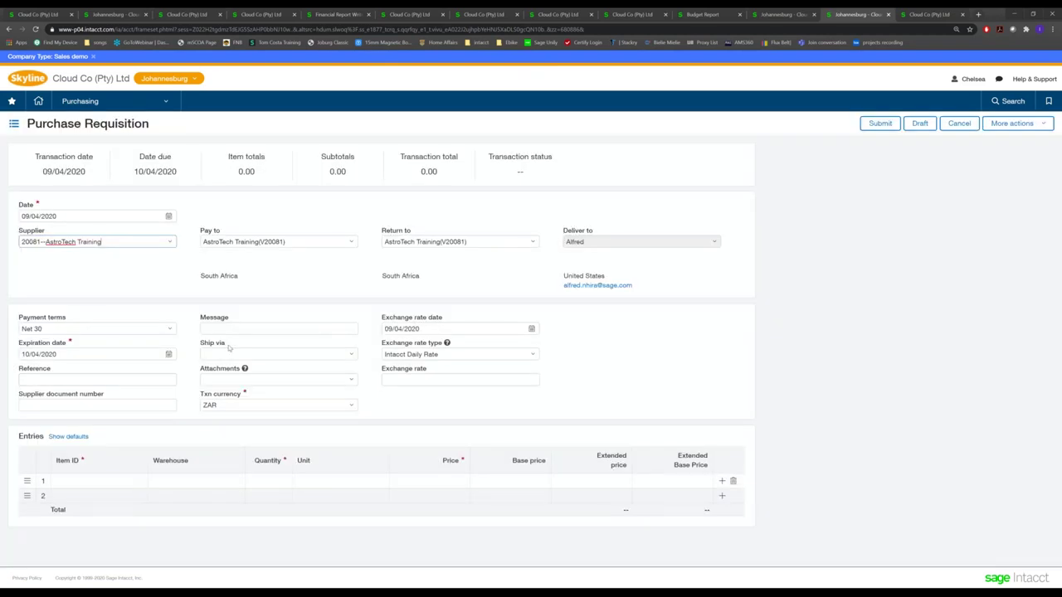
Add item 1006--Training Materials as the requisition's first line entry
left_click(99, 480)
left_click(130, 482)
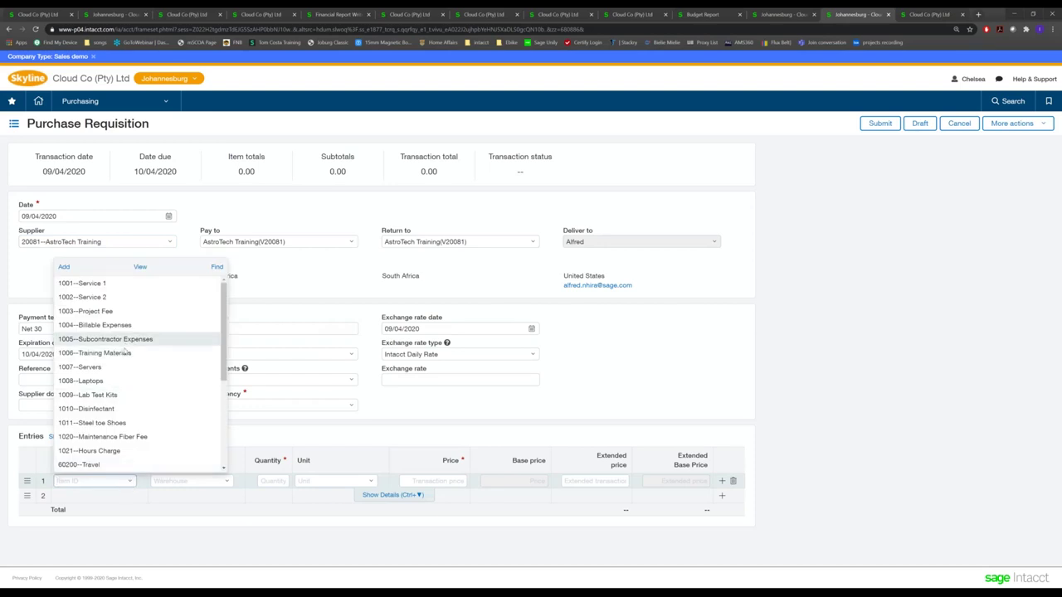
key("Return")
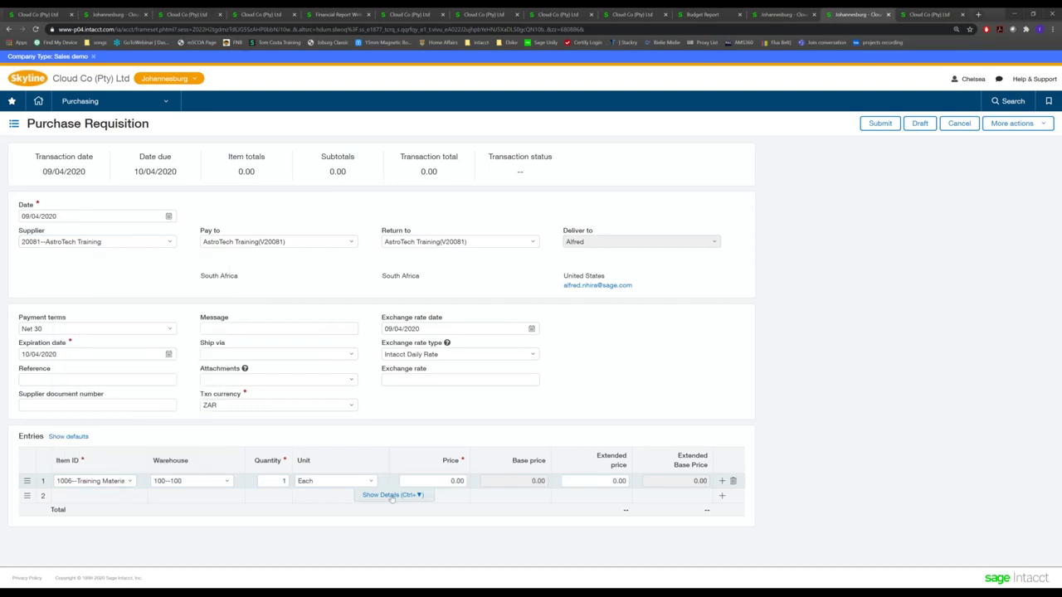
Assign the Training Materials line to project 10073--Clinical Study Startup and try to view its available quantities
left_click(392, 496)
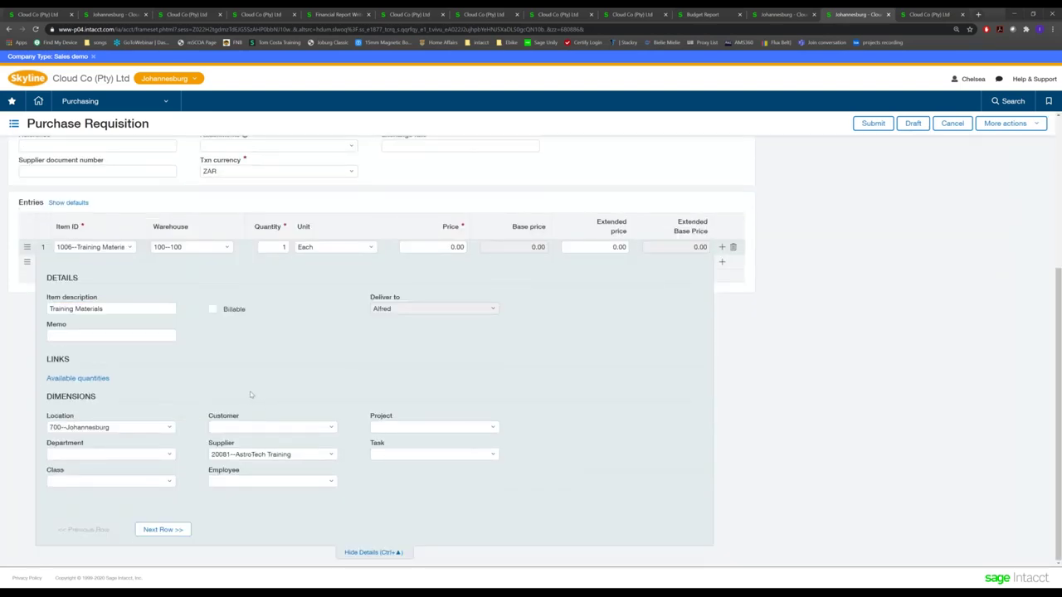
left_click(373, 552)
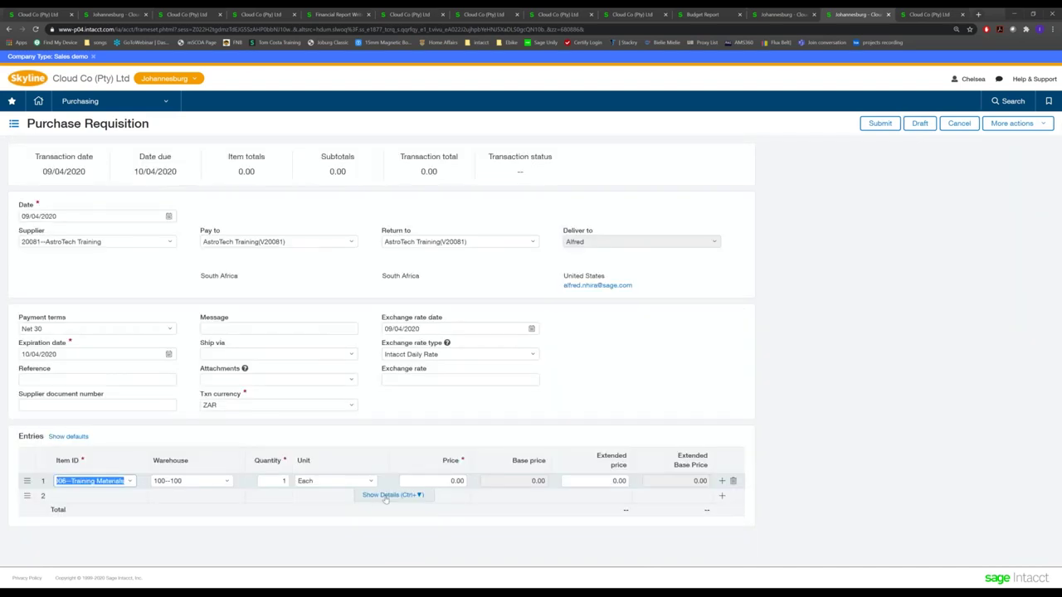
left_click(392, 495)
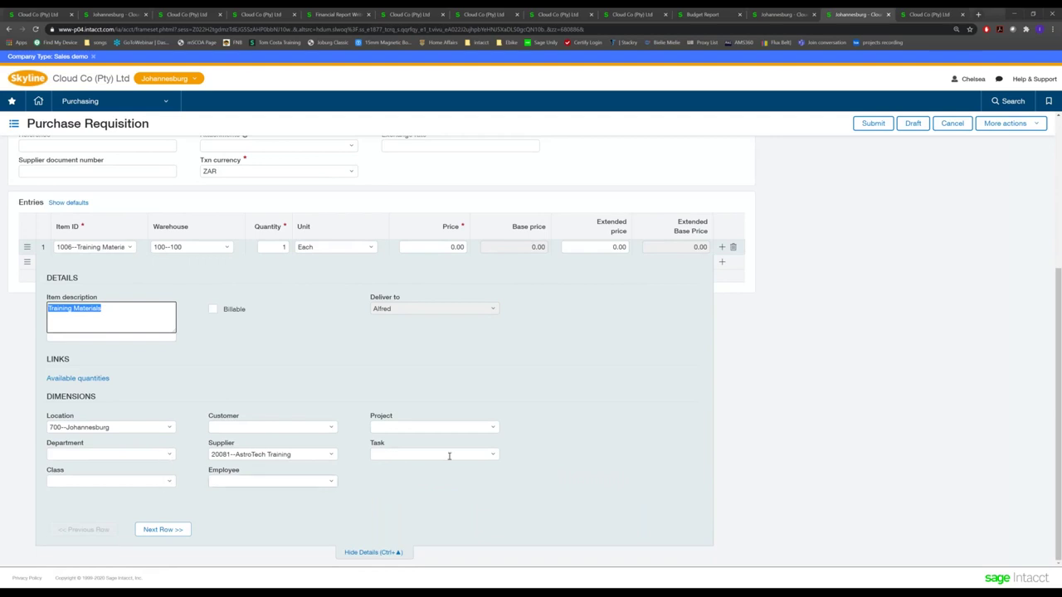
left_click(495, 431)
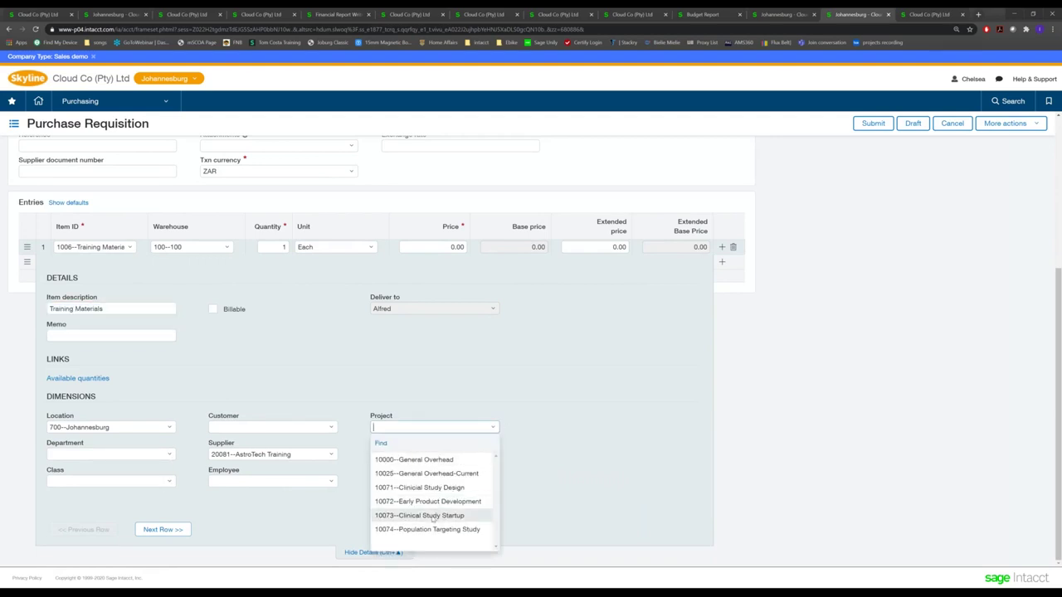
left_click(465, 515)
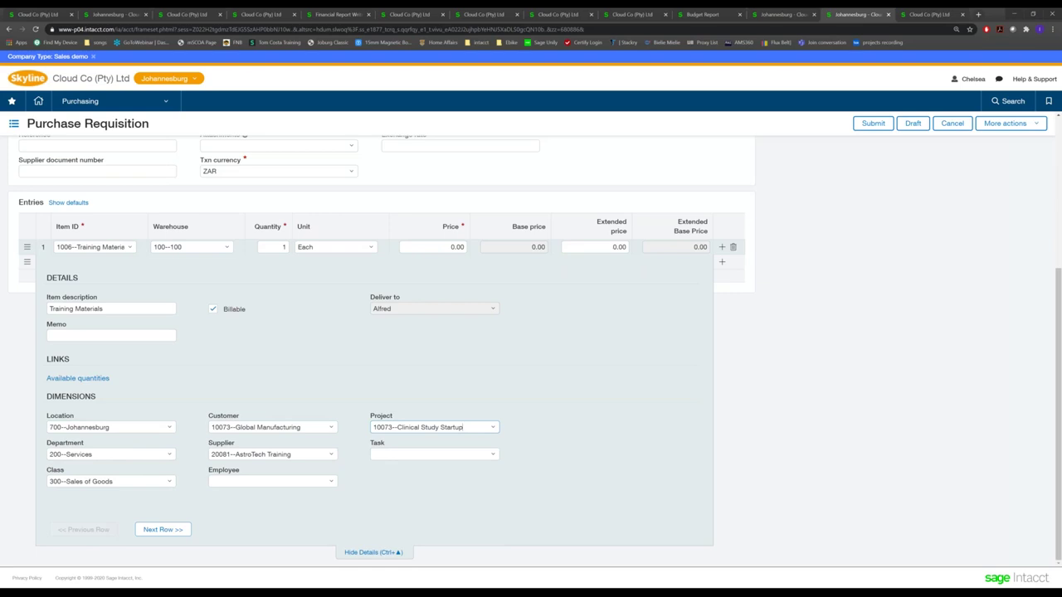
left_click(89, 379)
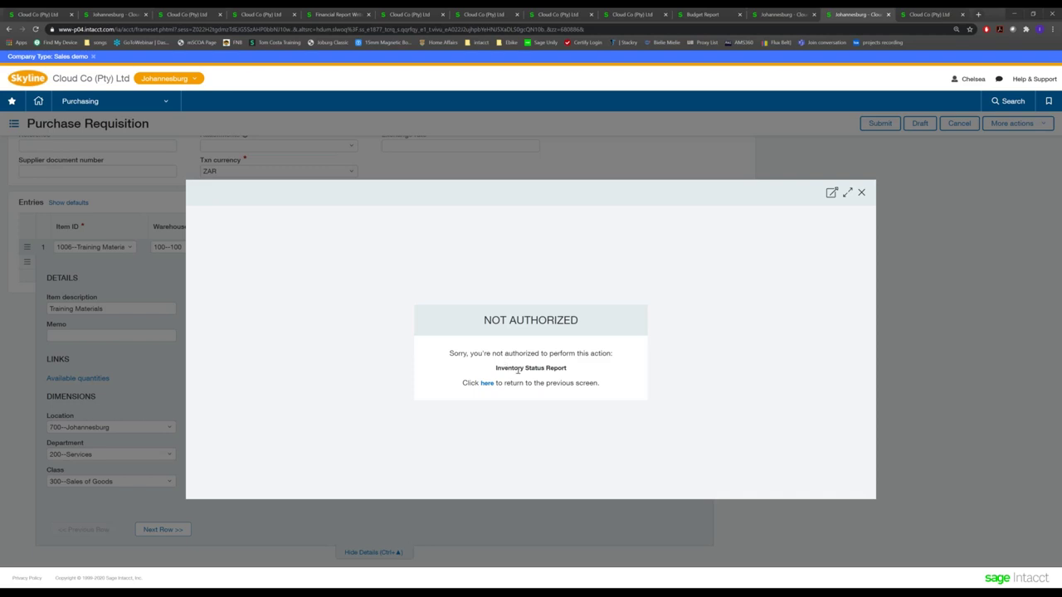
left_click(861, 192)
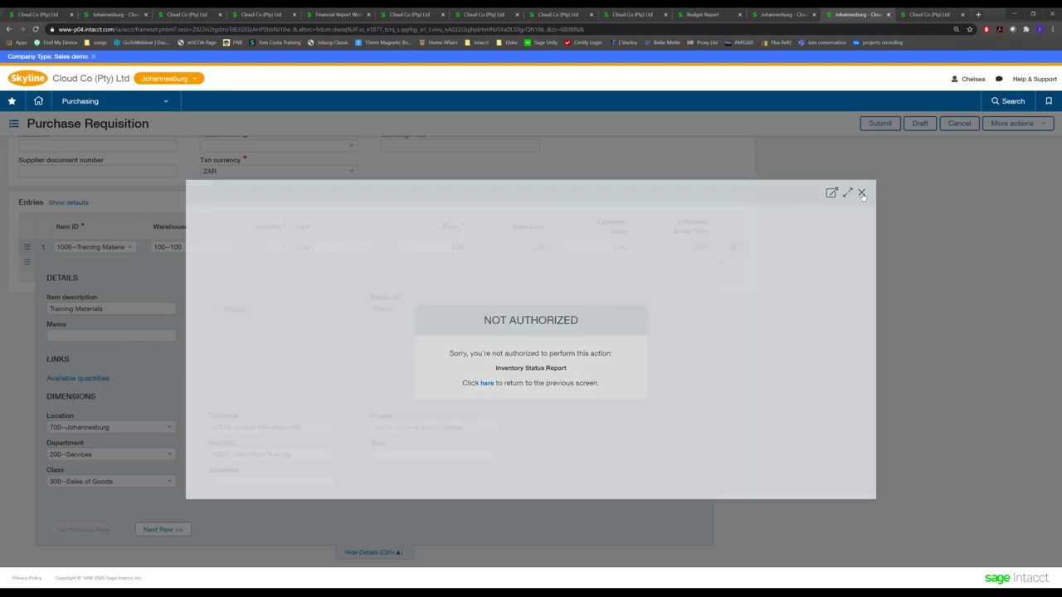
Set the Training Materials line price to 1000 and submit the purchase requisition
scroll(412, 382, "up", 3)
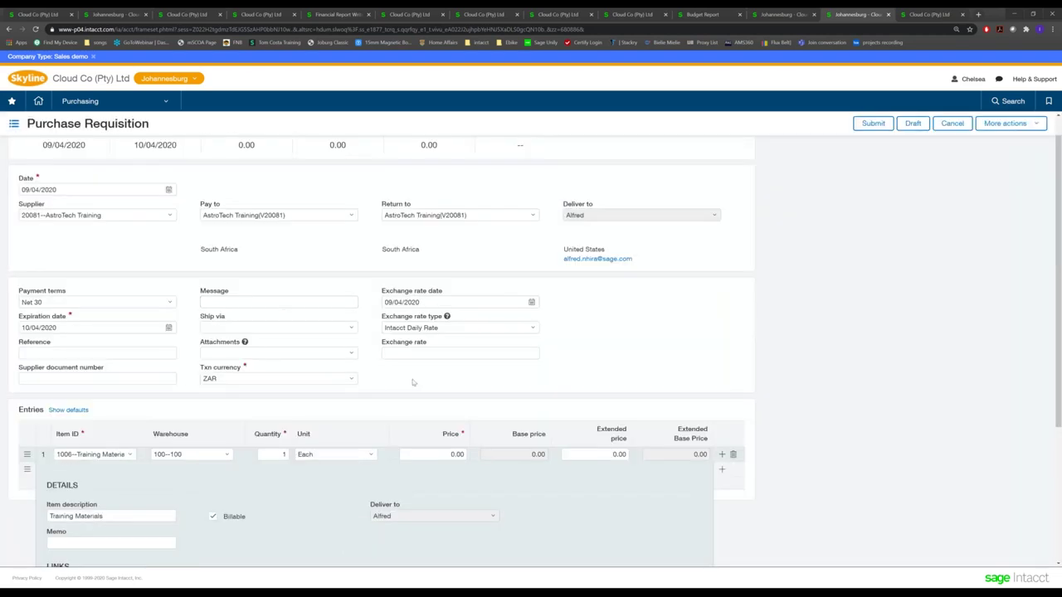
left_click(464, 455)
type("1000")
left_click(891, 359)
left_click(872, 122)
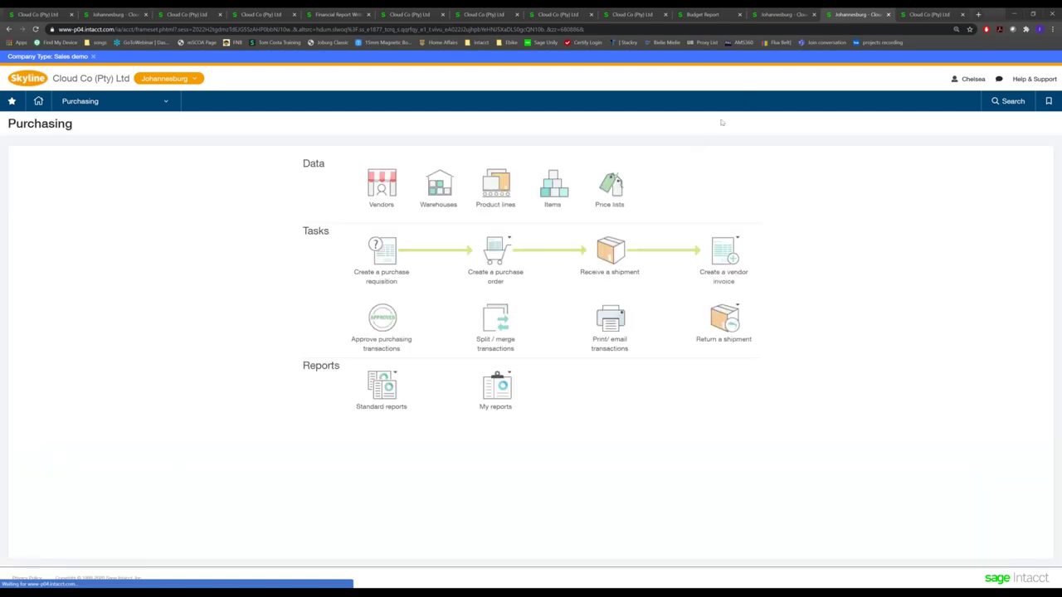
Switch to the controller's session and open the list of purchasing transactions awaiting approval
left_click(782, 14)
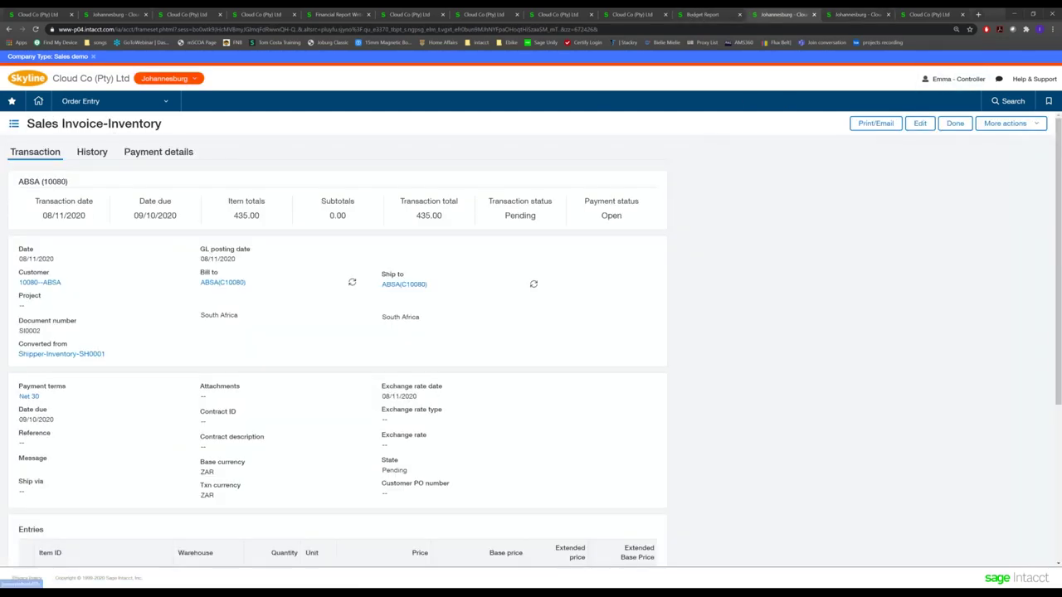
left_click(167, 101)
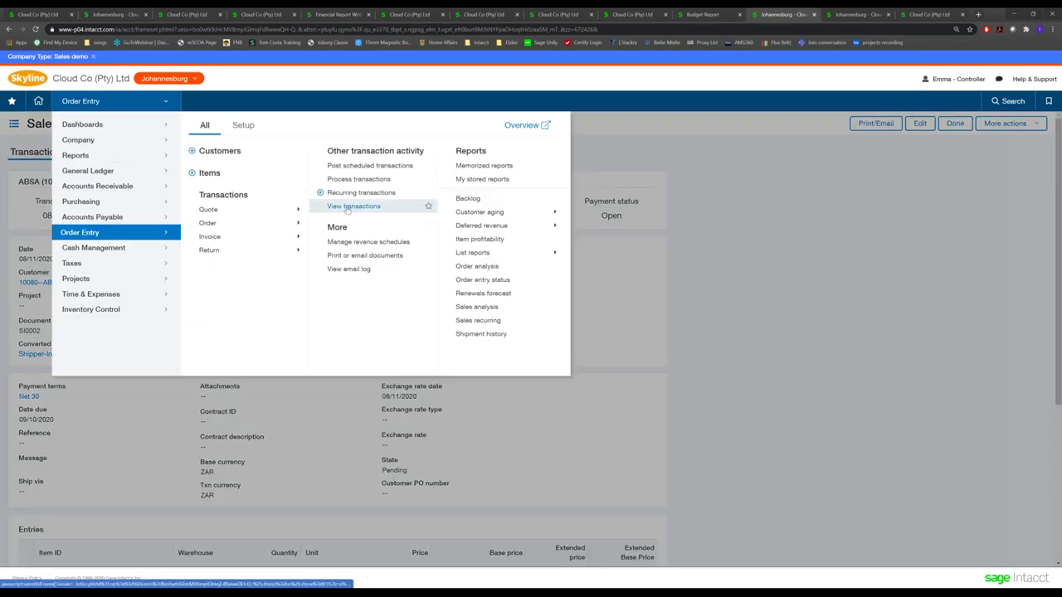
mouse_move(103, 204)
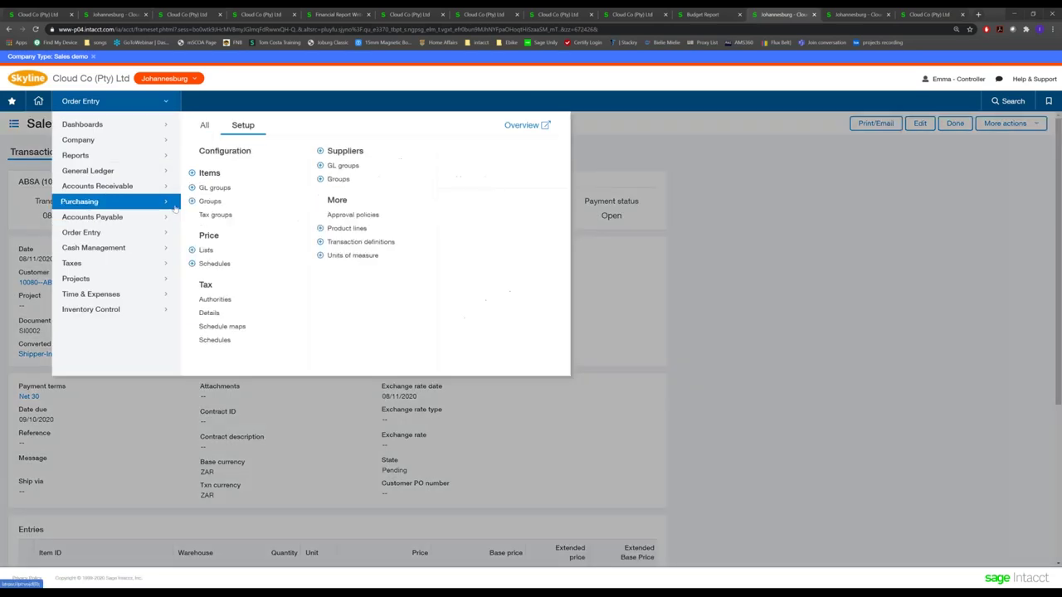
left_click(204, 125)
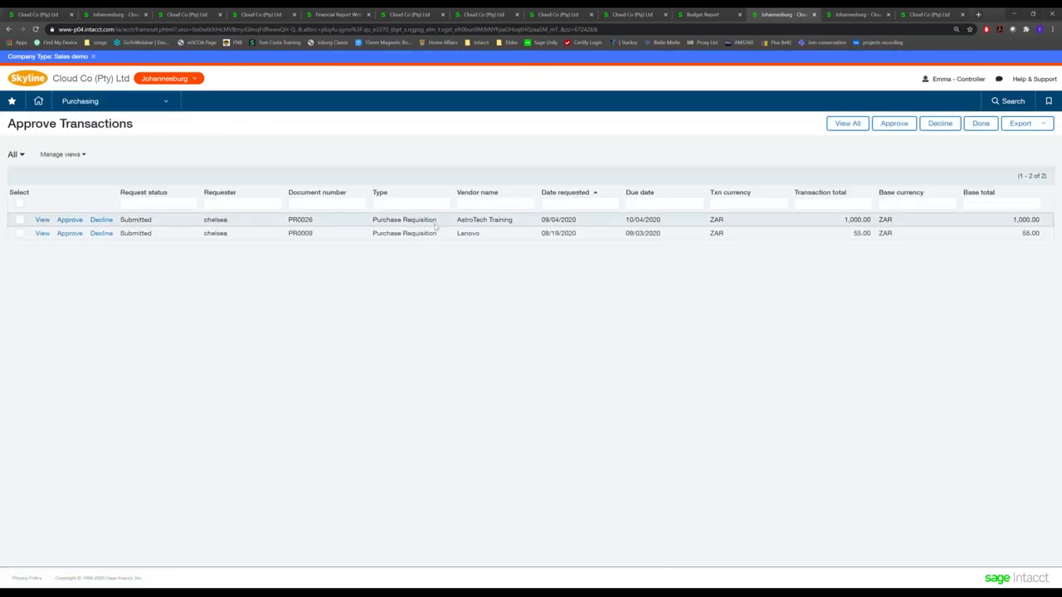
Approve the AstroTech Training purchase requisition dated 09/04/2020 without a comment
left_click_drag(373, 219, 447, 223)
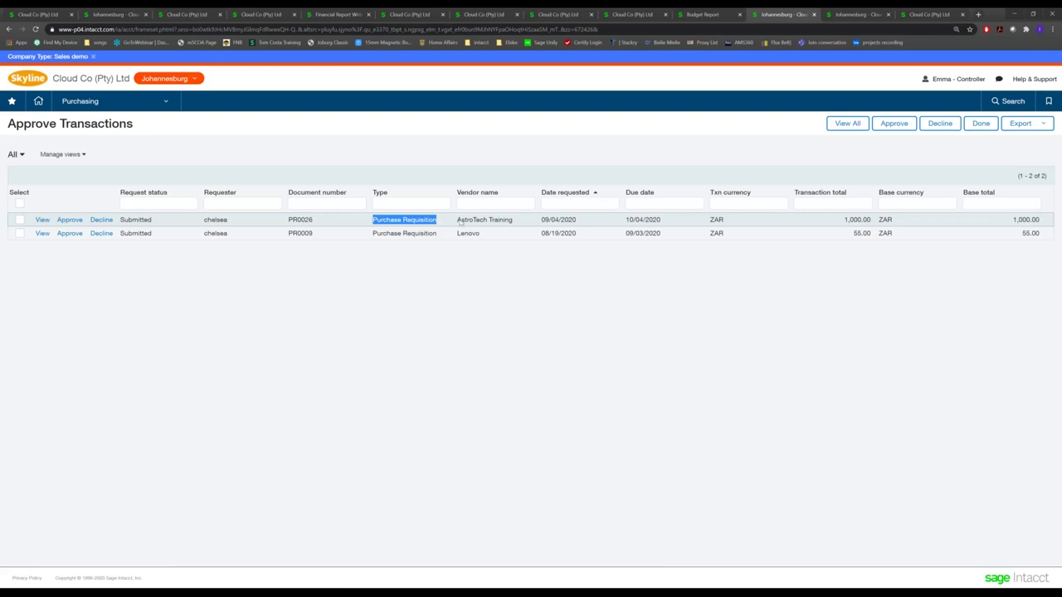
left_click(20, 220)
left_click(66, 219)
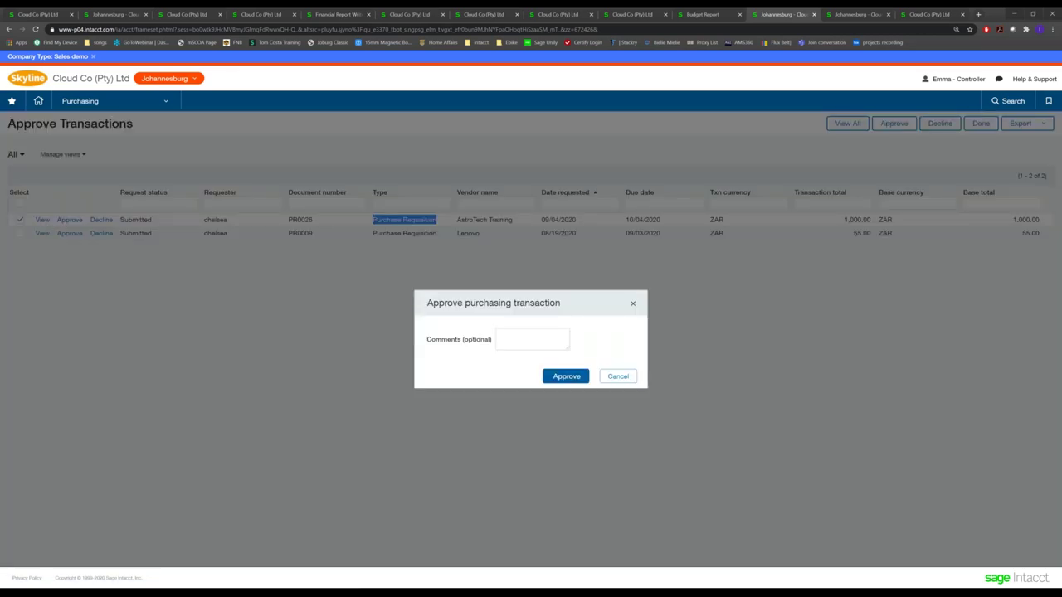
left_click(567, 376)
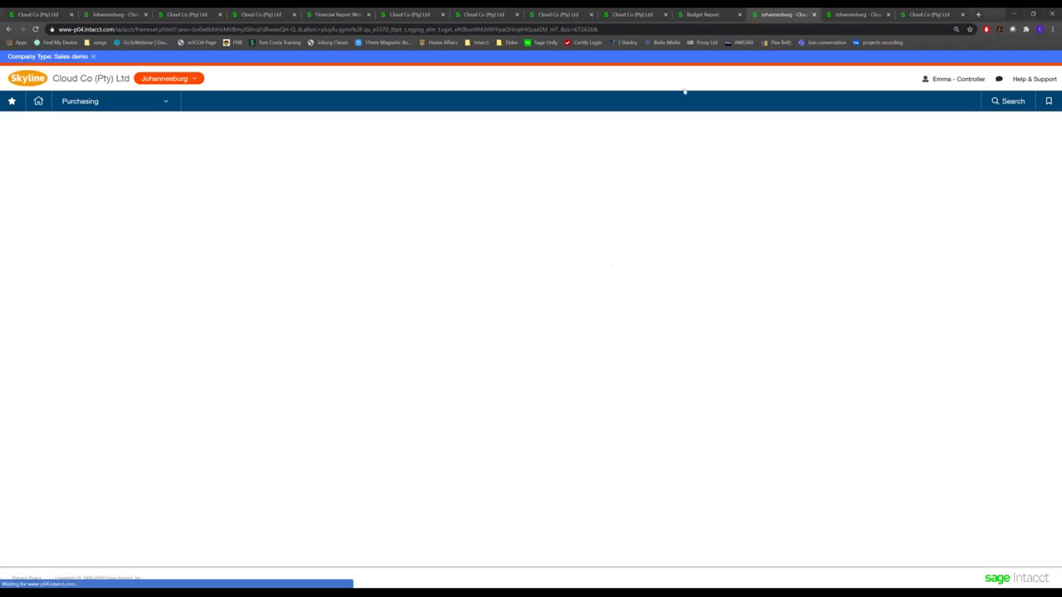
In the requester's session, convert the pending 09/04/2020 AstroTech Training requisition to a Purchase Order-Inventory and post it
left_click(841, 14)
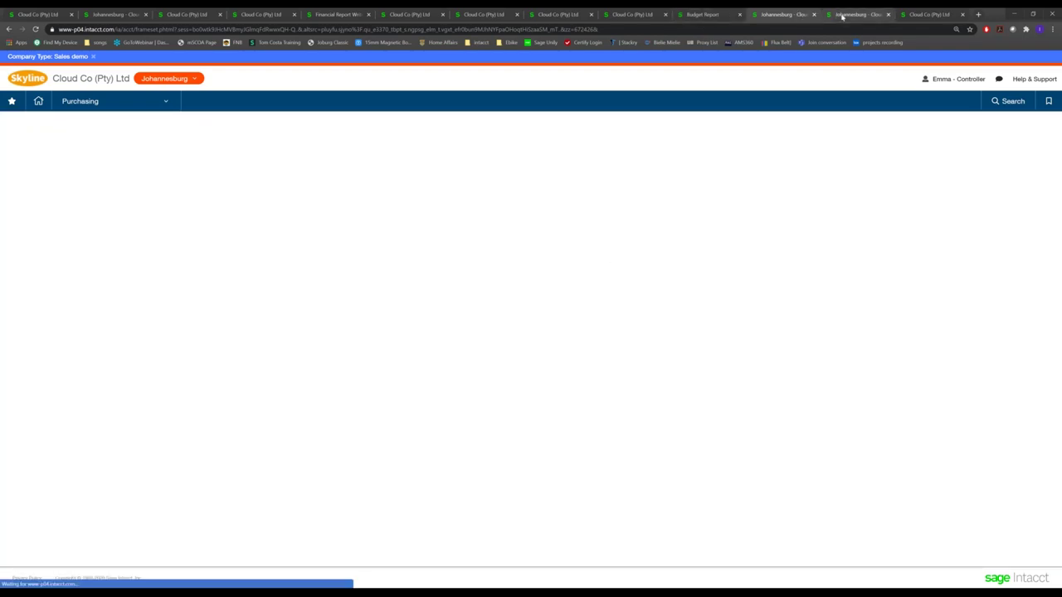
left_click(172, 102)
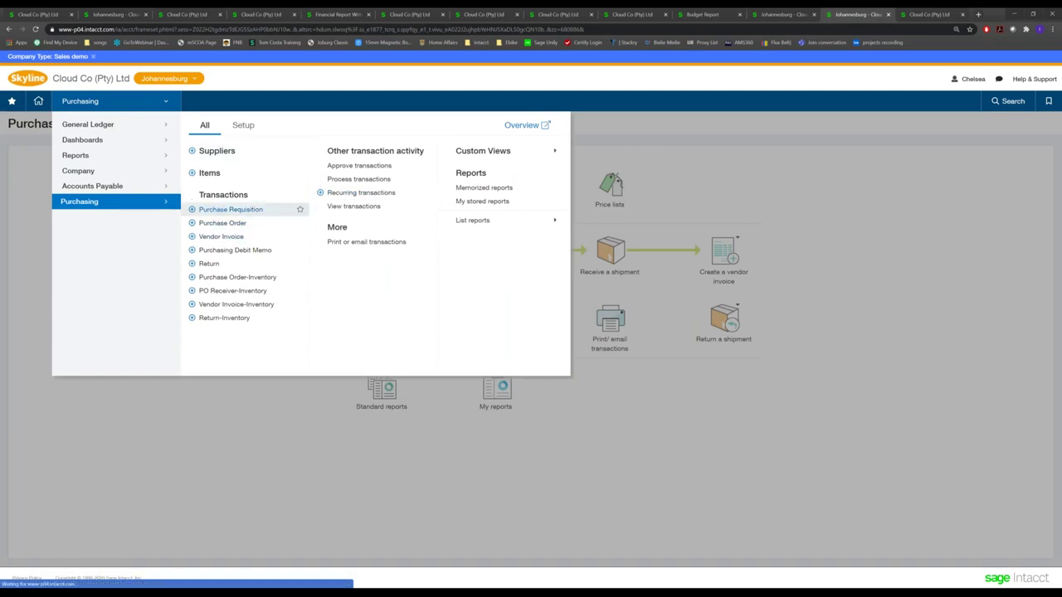
left_click(220, 211)
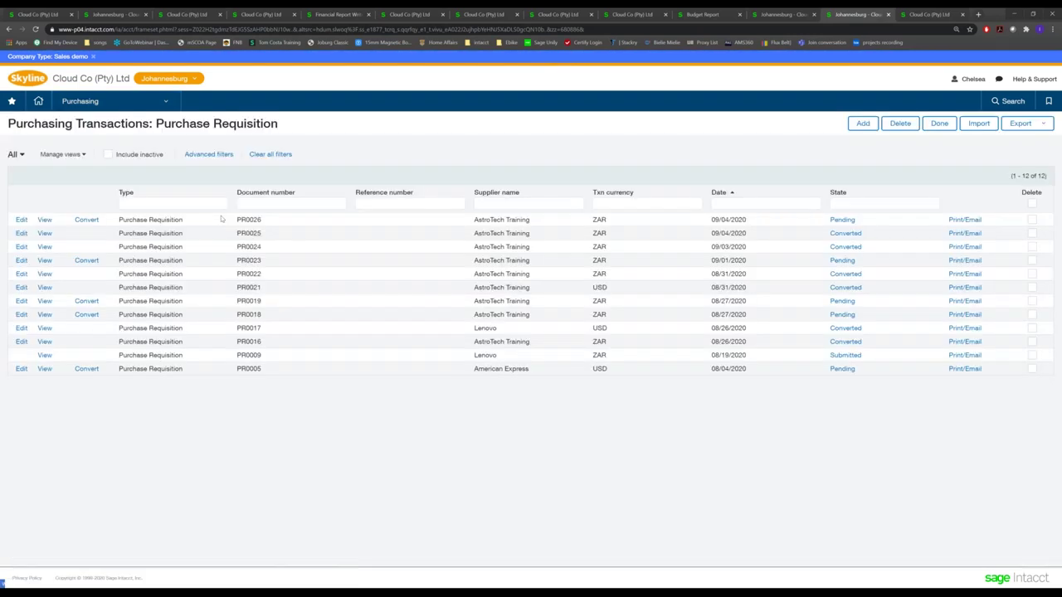
left_click(90, 221)
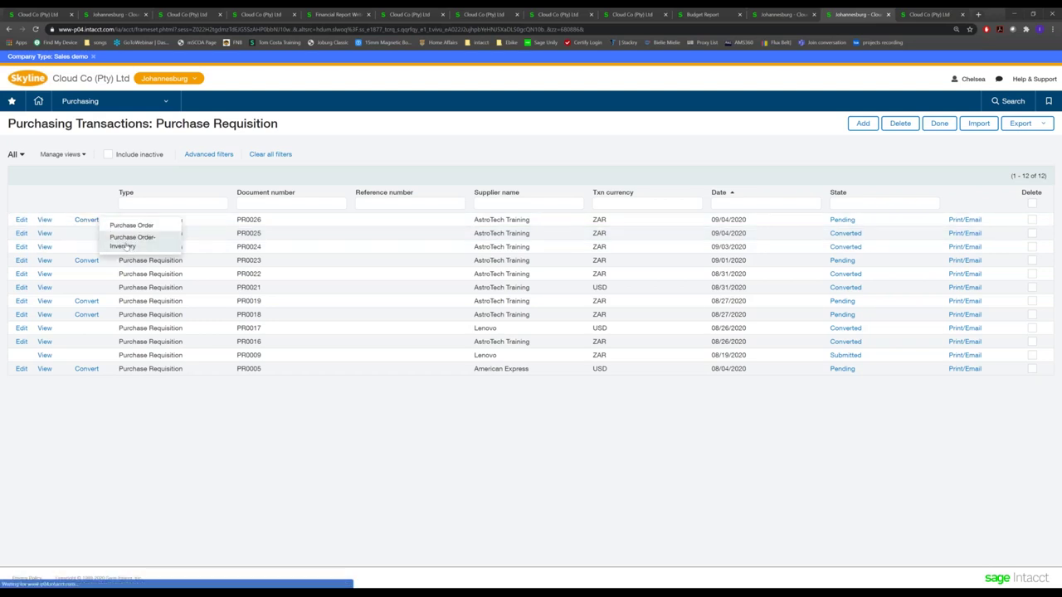
left_click(126, 242)
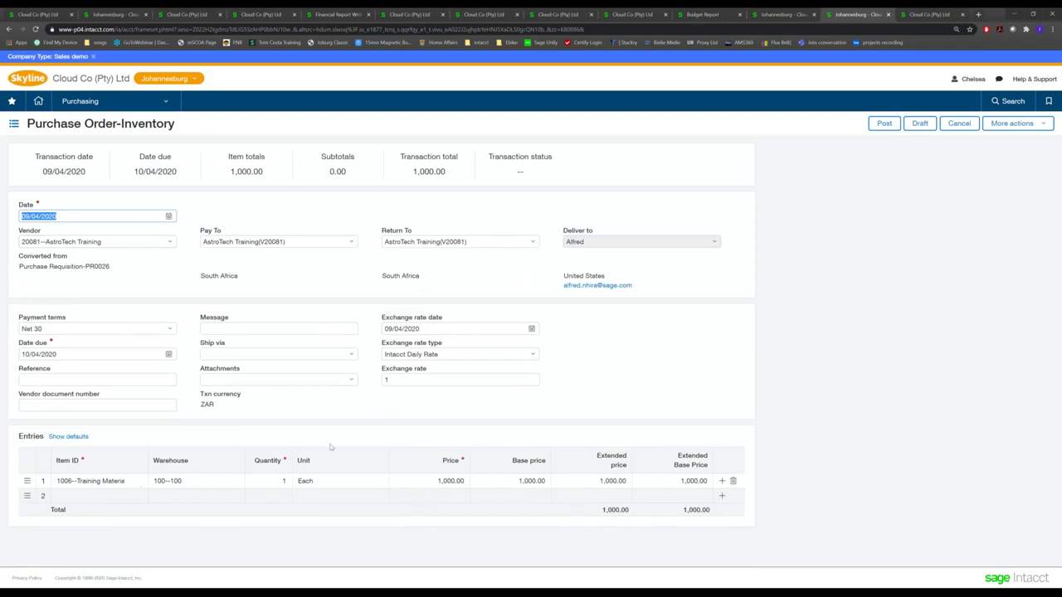
left_click(886, 124)
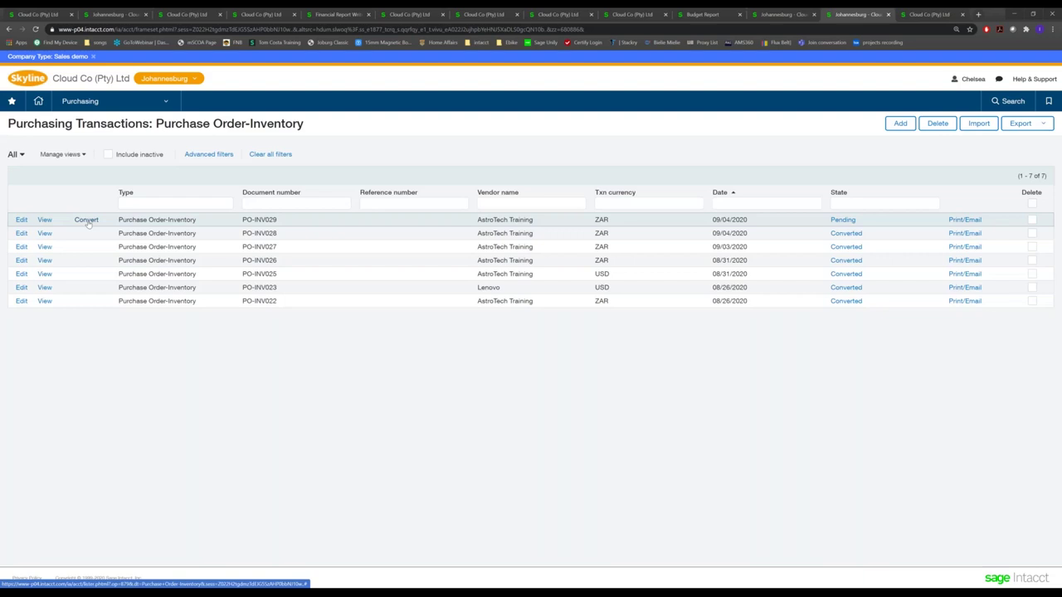
Convert the pending AstroTech Training purchase order to a PO Receiver-Inventory and post it
left_click(87, 221)
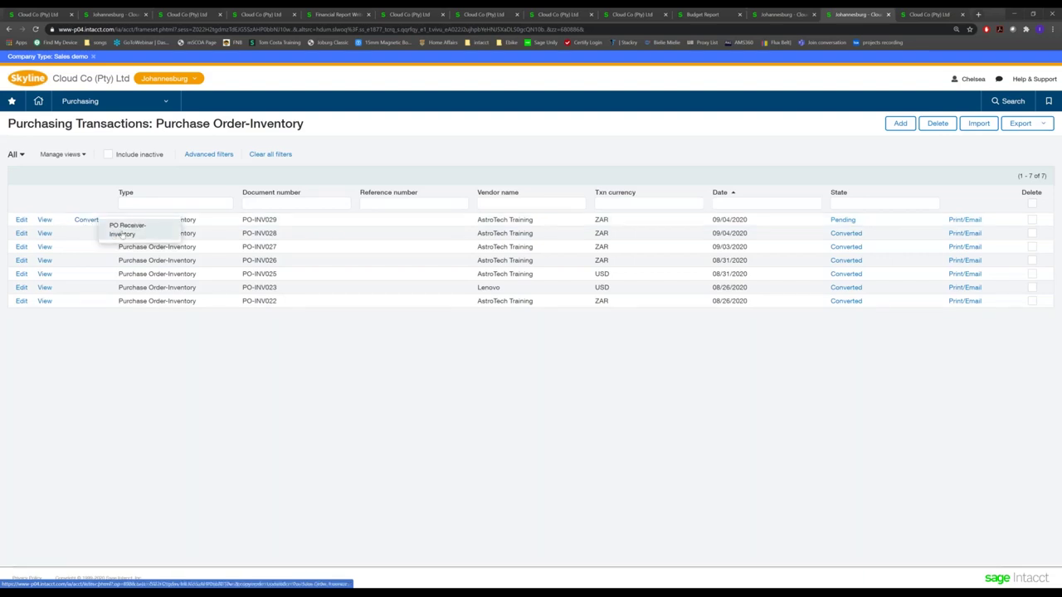
left_click(124, 230)
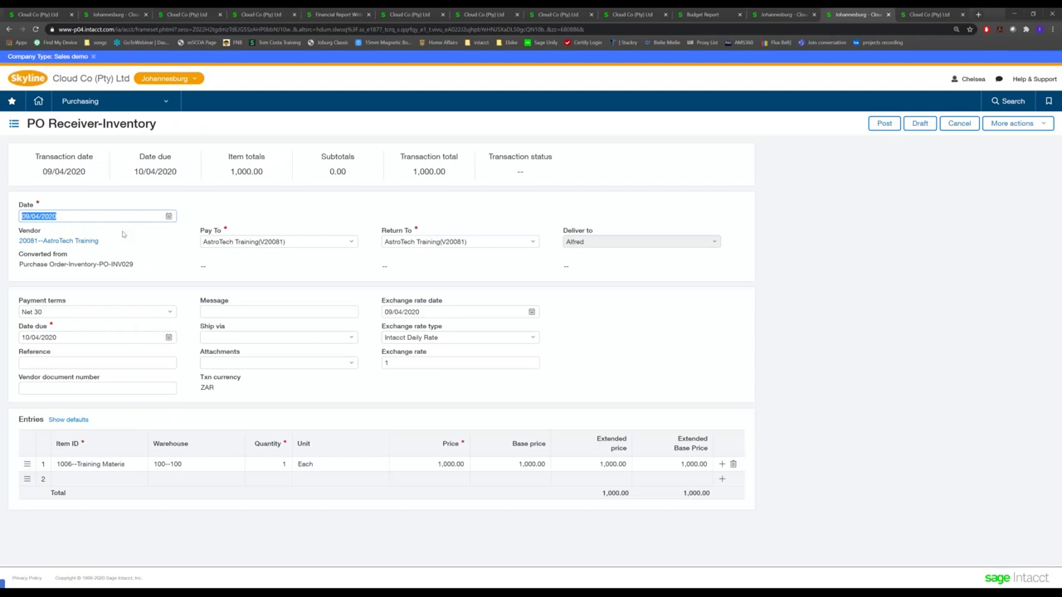
left_click_drag(48, 124, 158, 125)
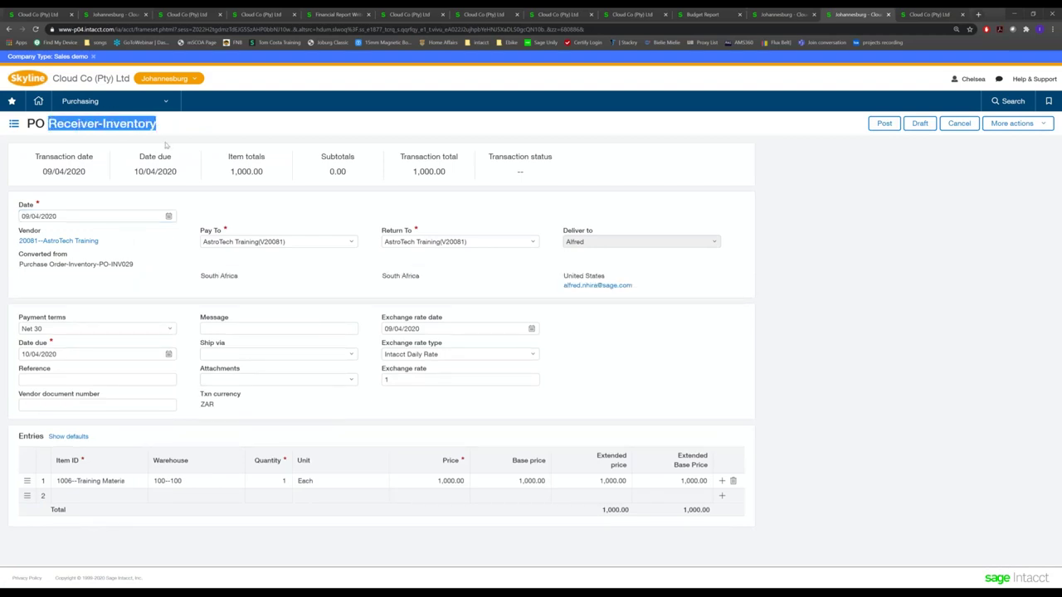
left_click(884, 124)
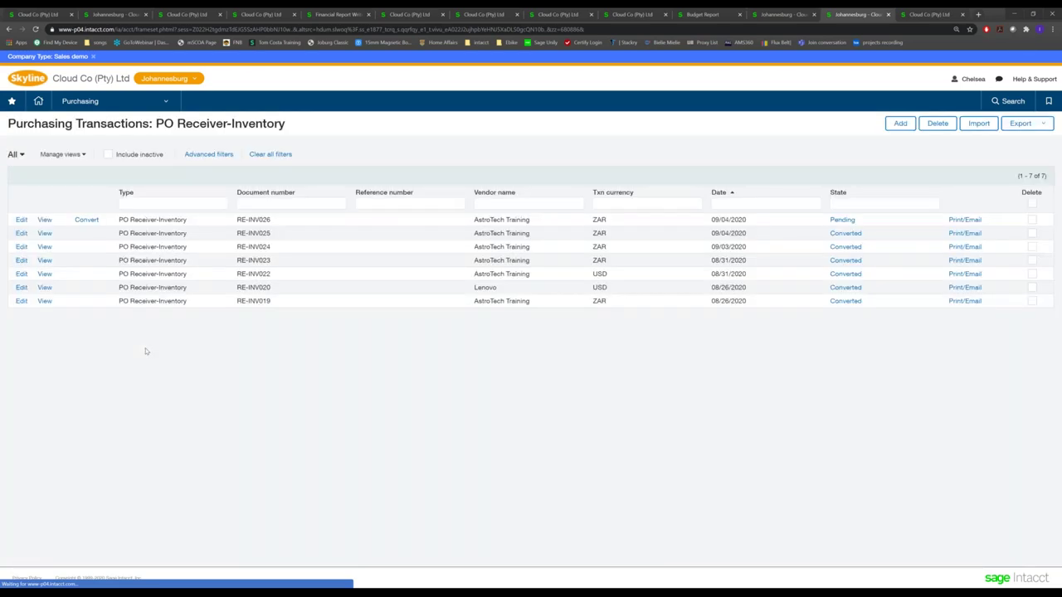
Convert the pending AstroTech Training PO receiver to a Vendor Invoice-Inventory, enter vendor document number Vi345345 and post it
left_click(87, 220)
left_click(138, 235)
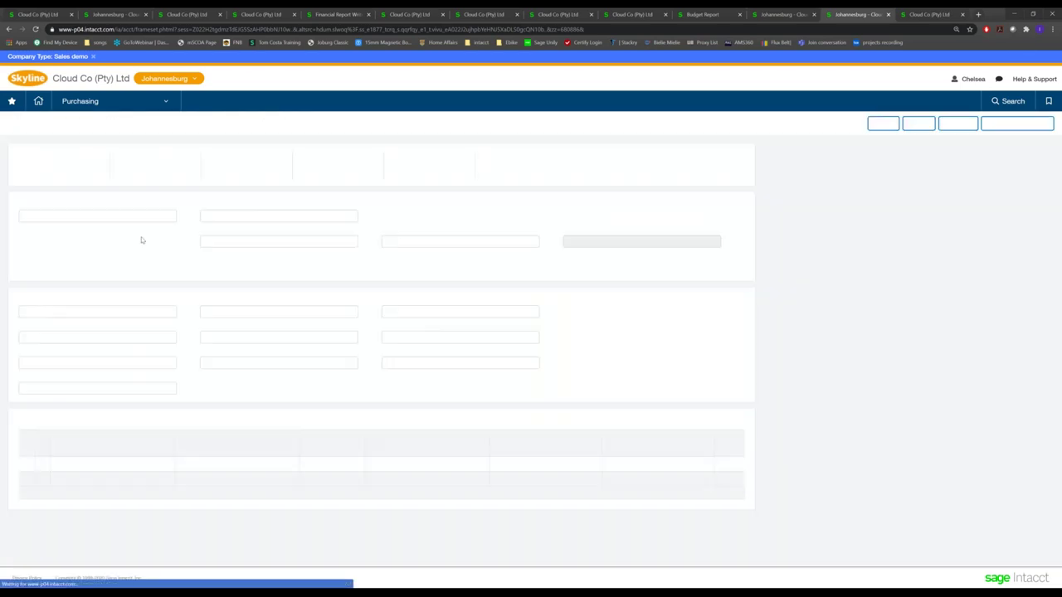
left_click(884, 123)
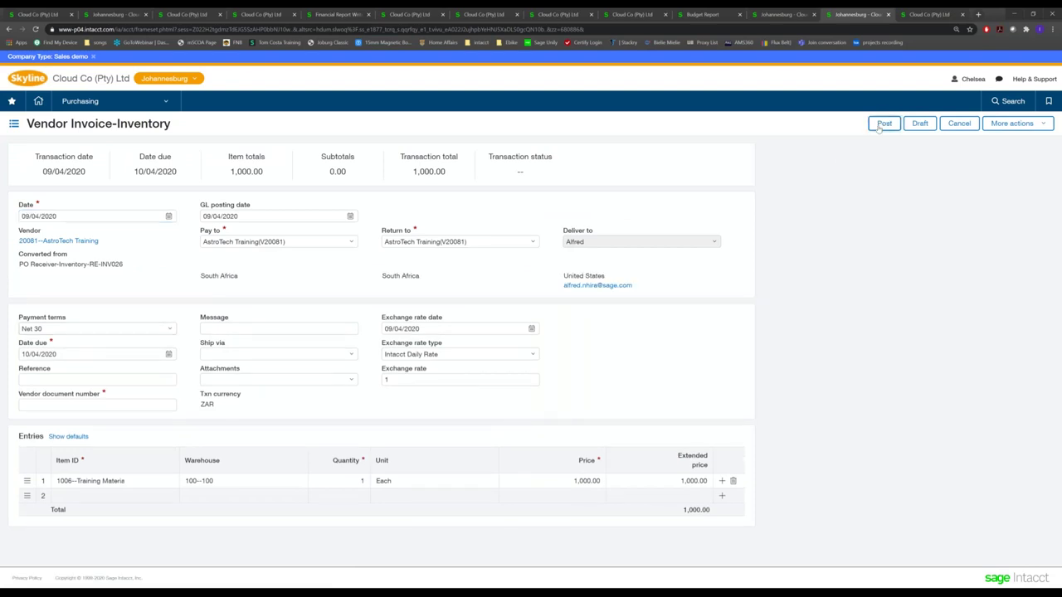
left_click(75, 428)
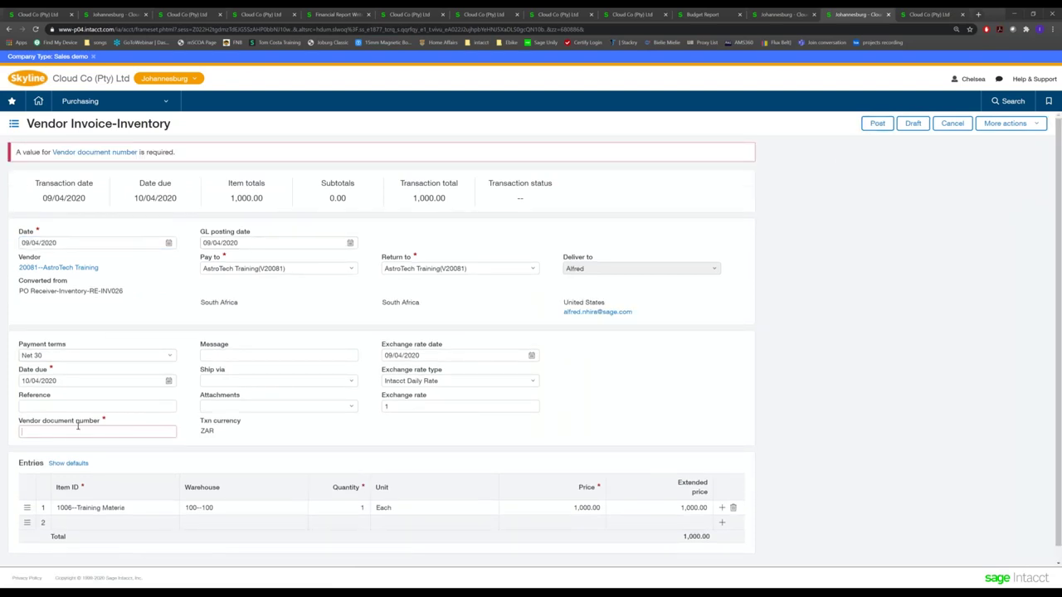
type("Vi345345")
left_click(877, 122)
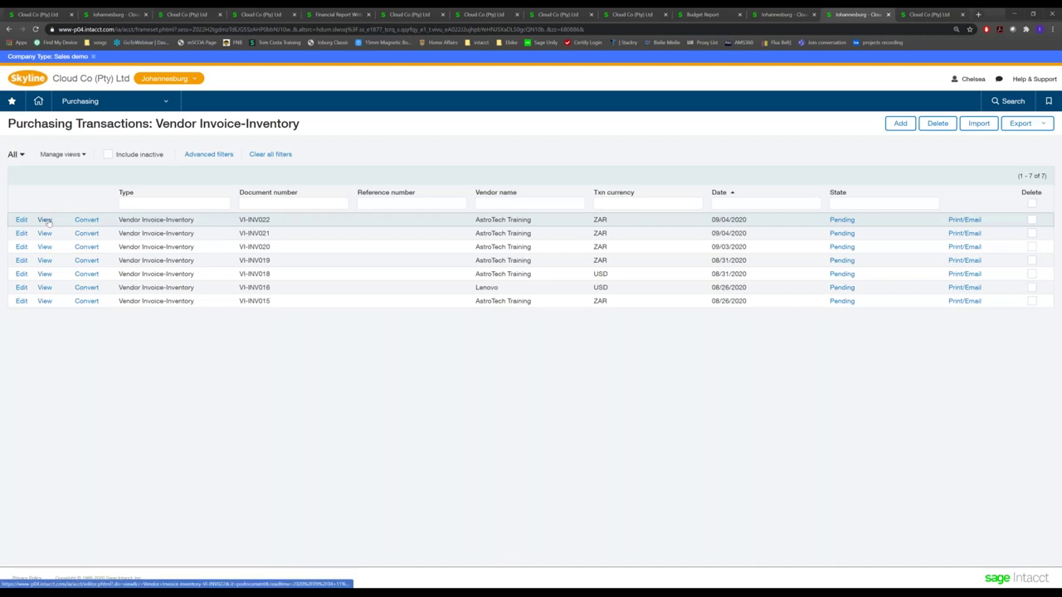
Open the new AstroTech Training vendor invoice and examine the approval history of its originating purchase requisition
left_click(45, 220)
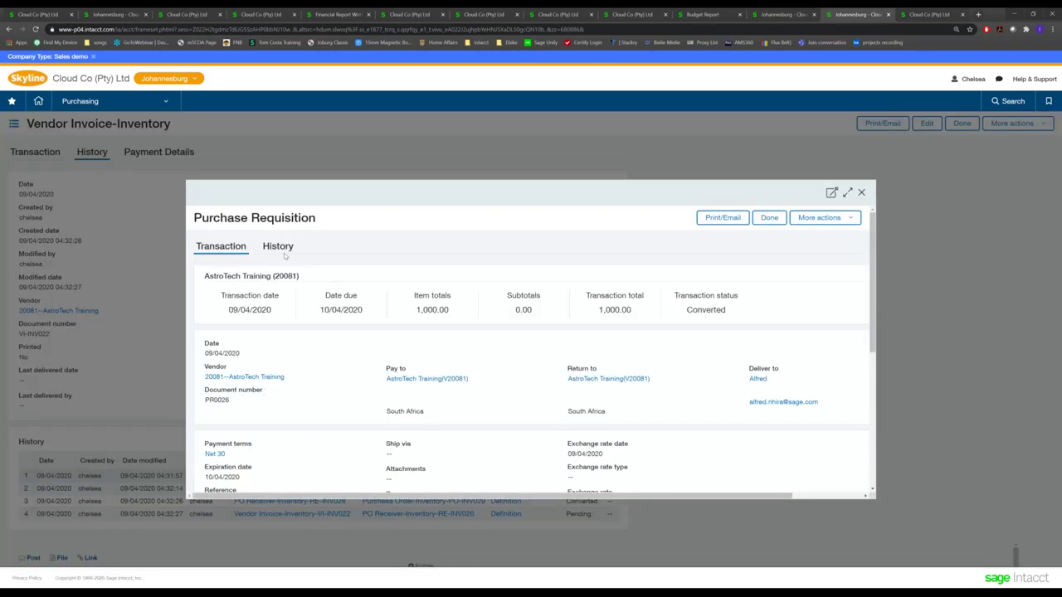
left_click(280, 249)
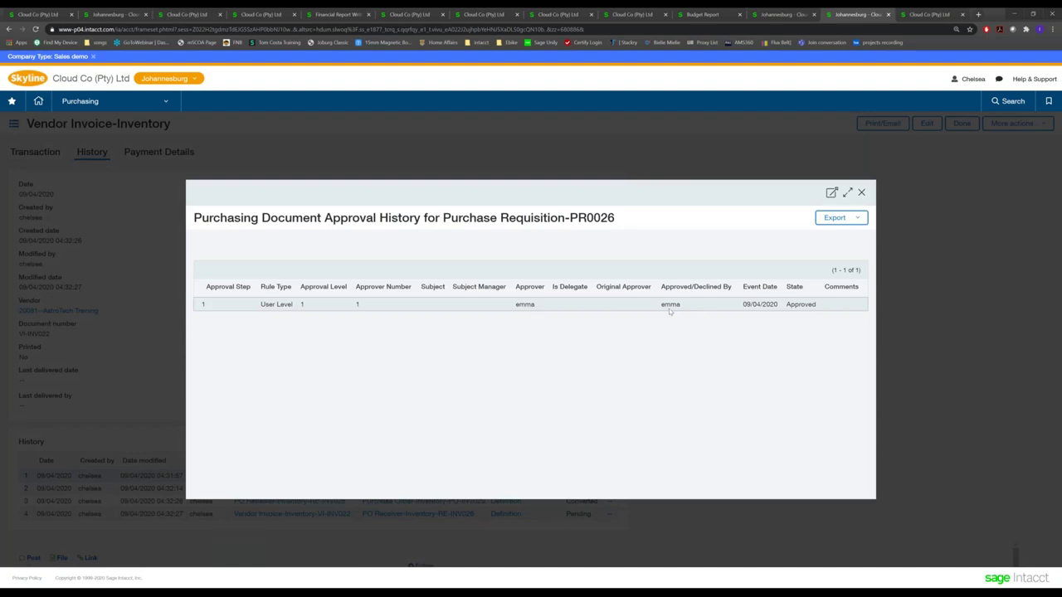
left_click(861, 192)
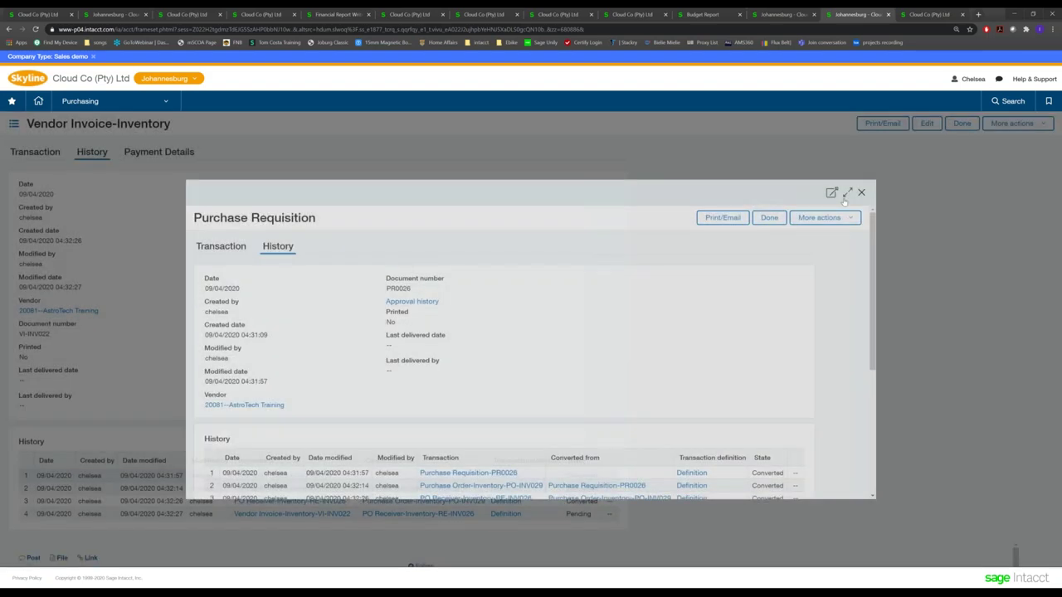
Switch to the controller's top-level session and examine the purchasing transaction definitions workflow from Purchase Order-Inventory to Vendor Invoice-Inventory
left_click(570, 14)
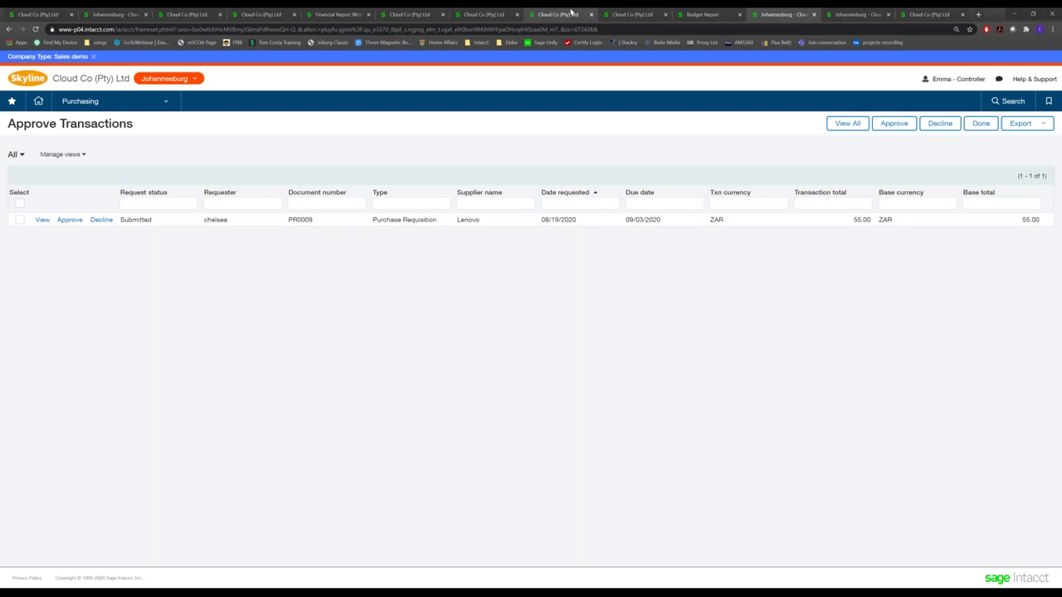
left_click(571, 14)
left_click(81, 101)
mouse_move(91, 247)
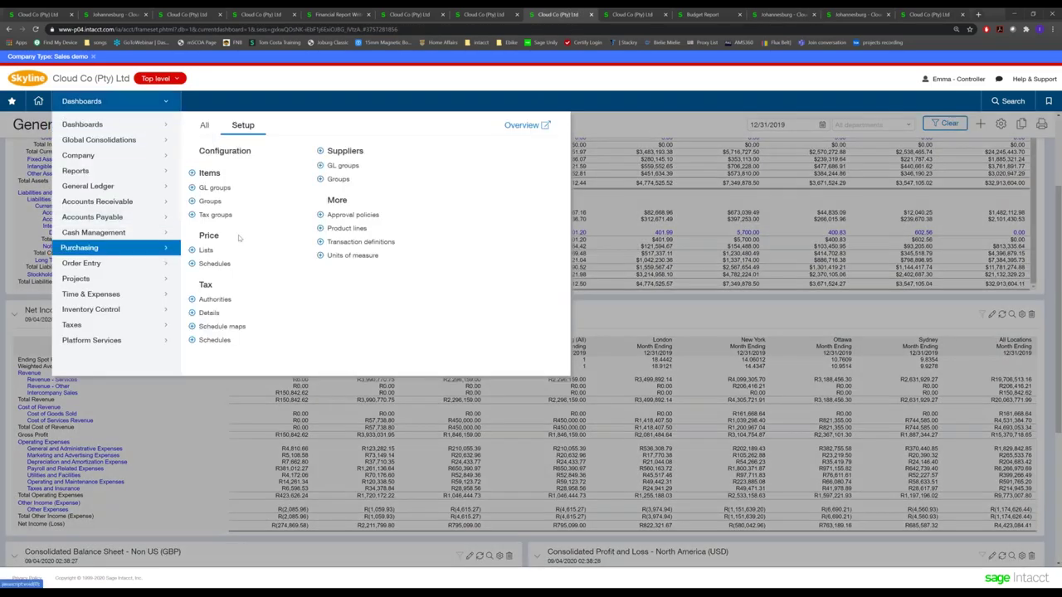
left_click(357, 242)
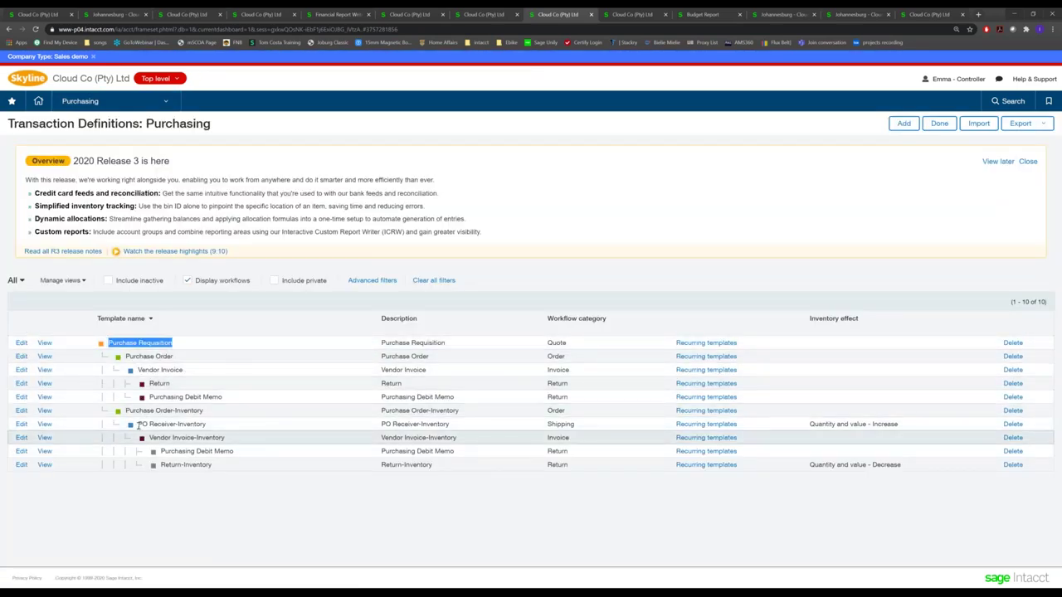
left_click_drag(126, 411, 206, 437)
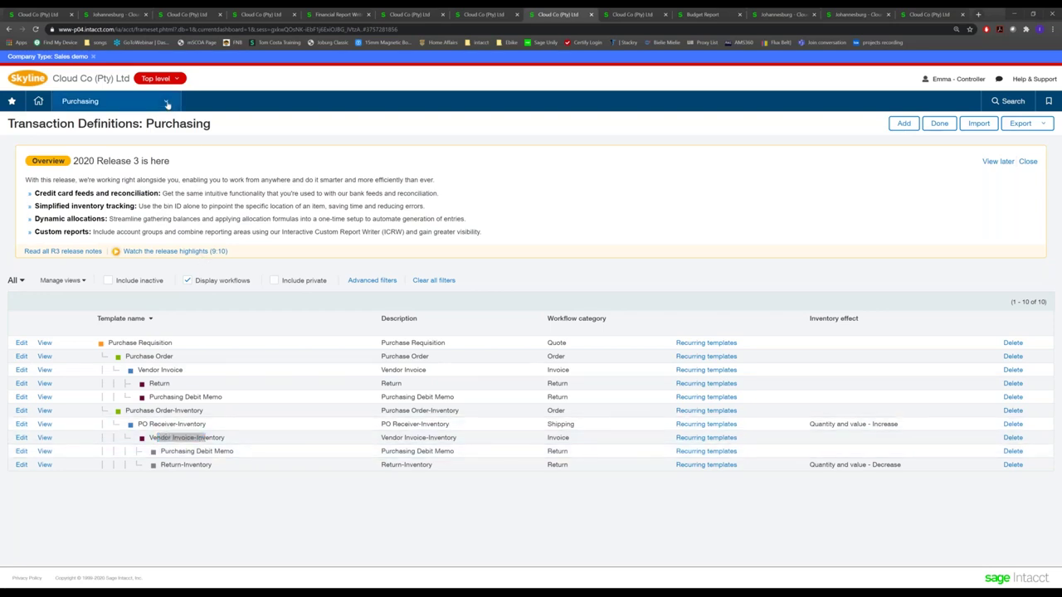
Open the Purchase Requisition approval policy for editing and examine the rule types available for its approval steps
left_click(100, 101)
left_click(353, 215)
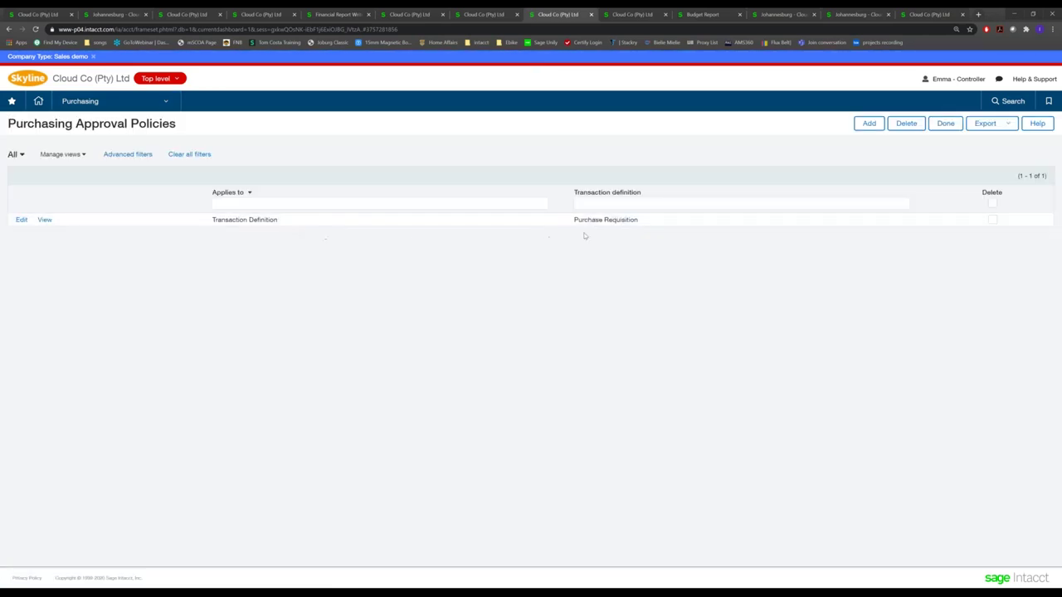
triple_click(617, 222)
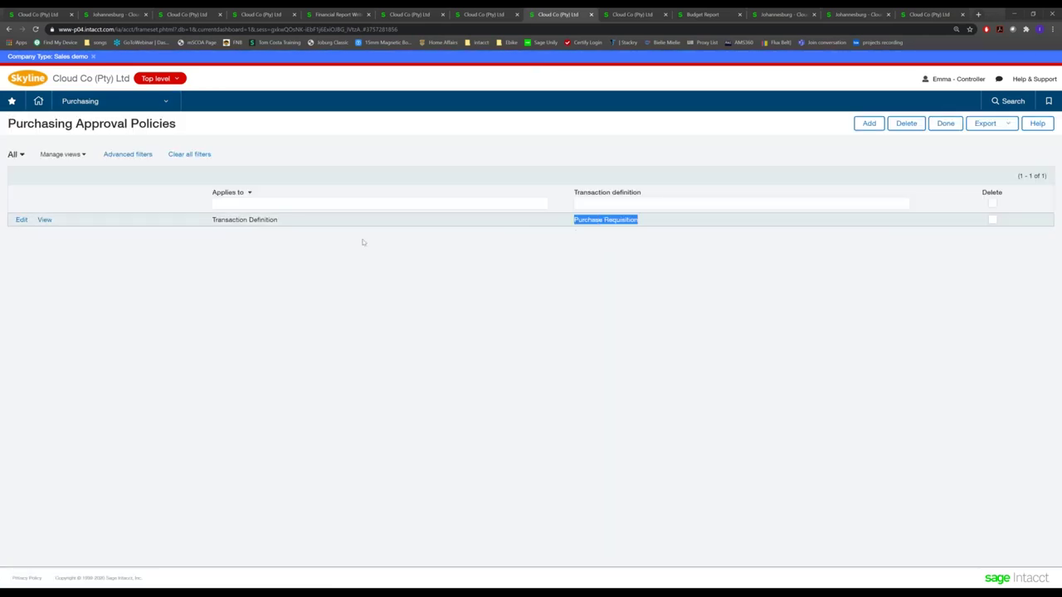
left_click(22, 220)
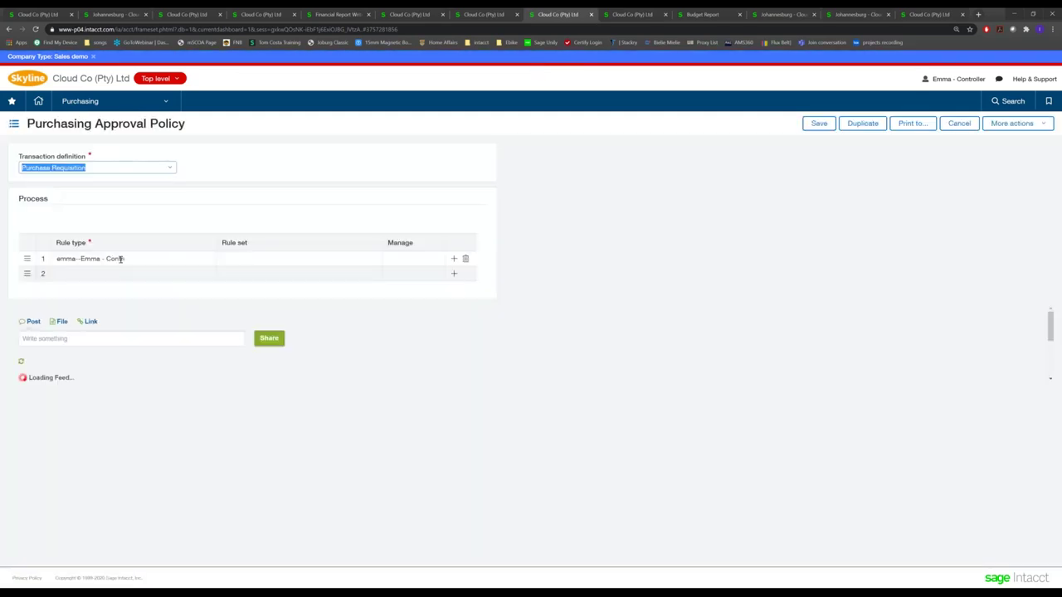
left_click(129, 260)
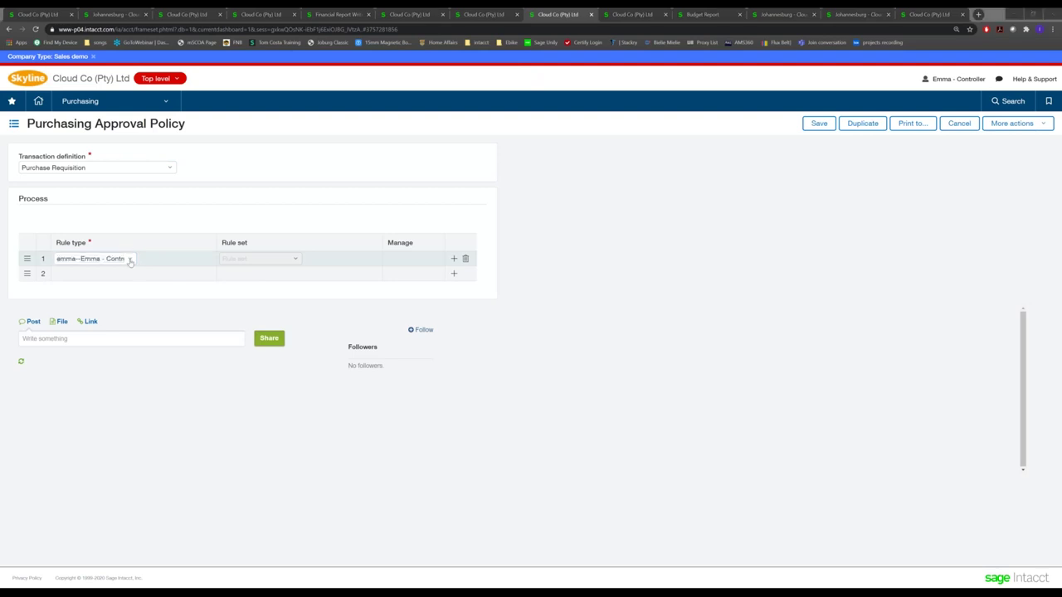
left_click(129, 258)
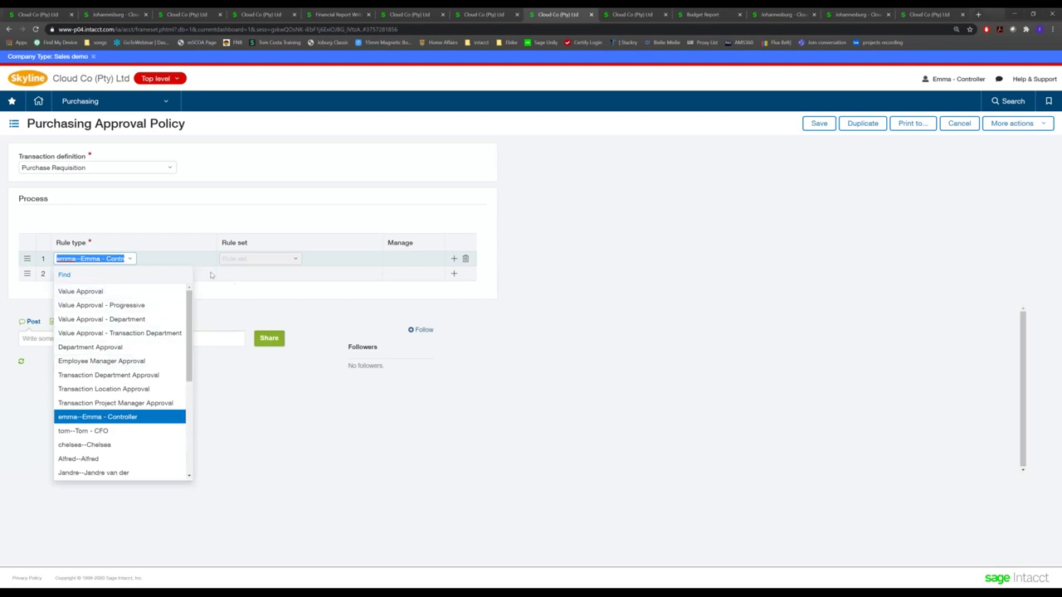
left_click(109, 272)
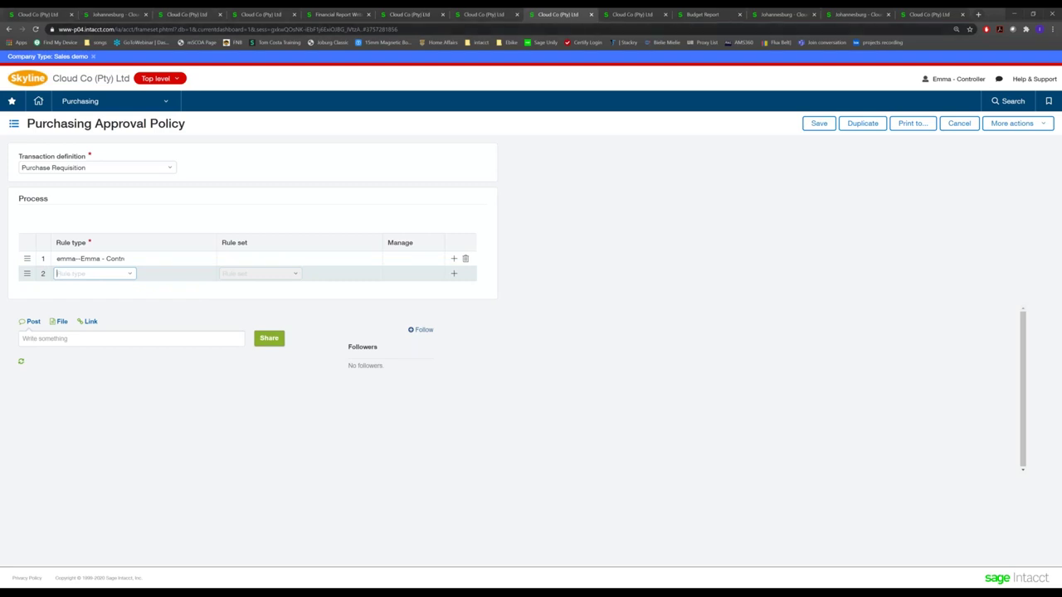
Switch to the PowerPoint slide show and advance from Financial Control to the Document Decision slide
mouse_move(512, 593)
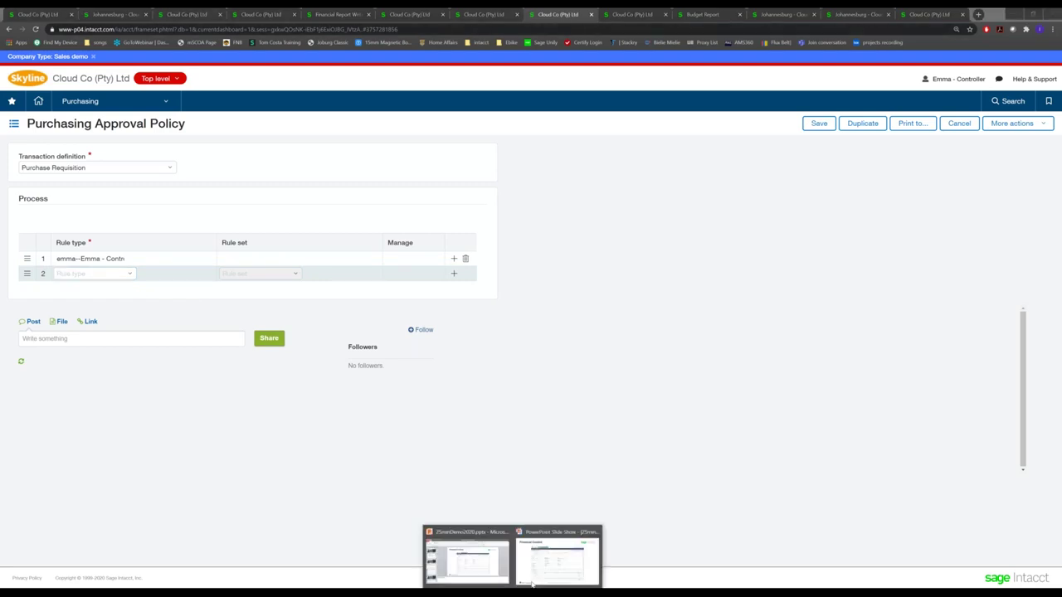
left_click(552, 558)
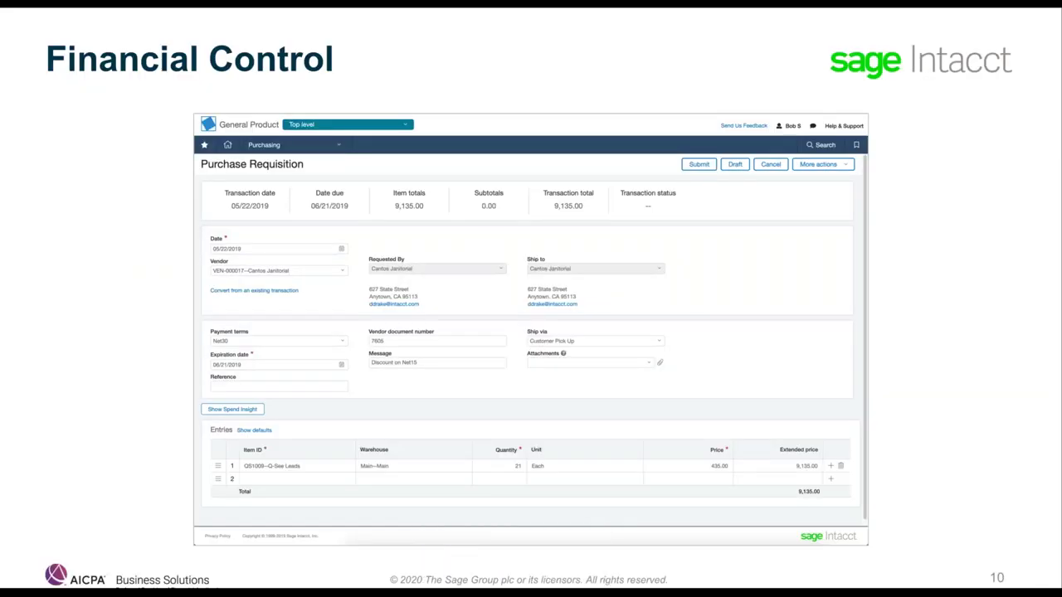
key("Right")
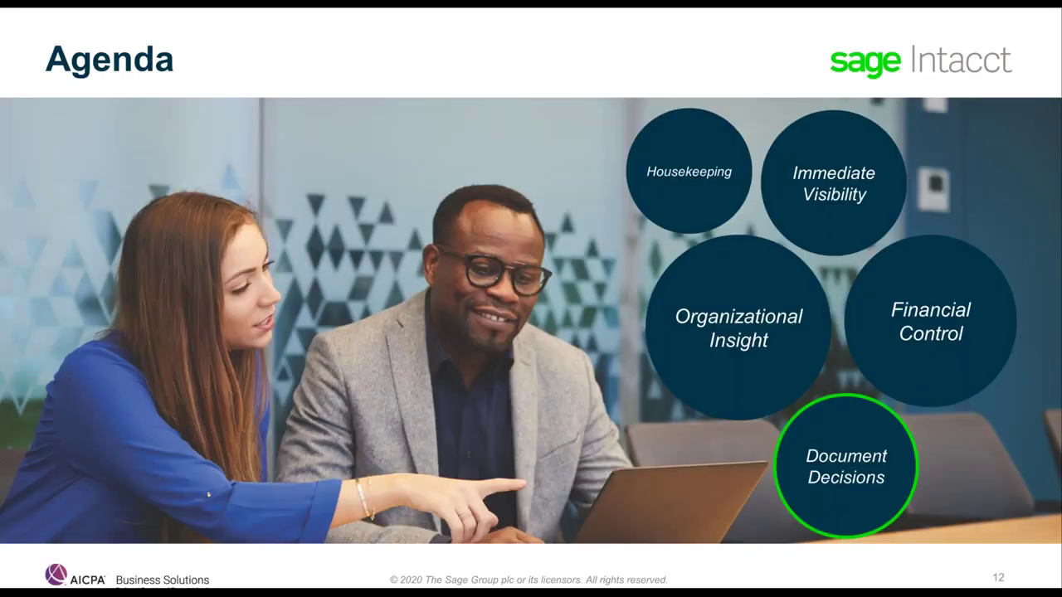
key("Right")
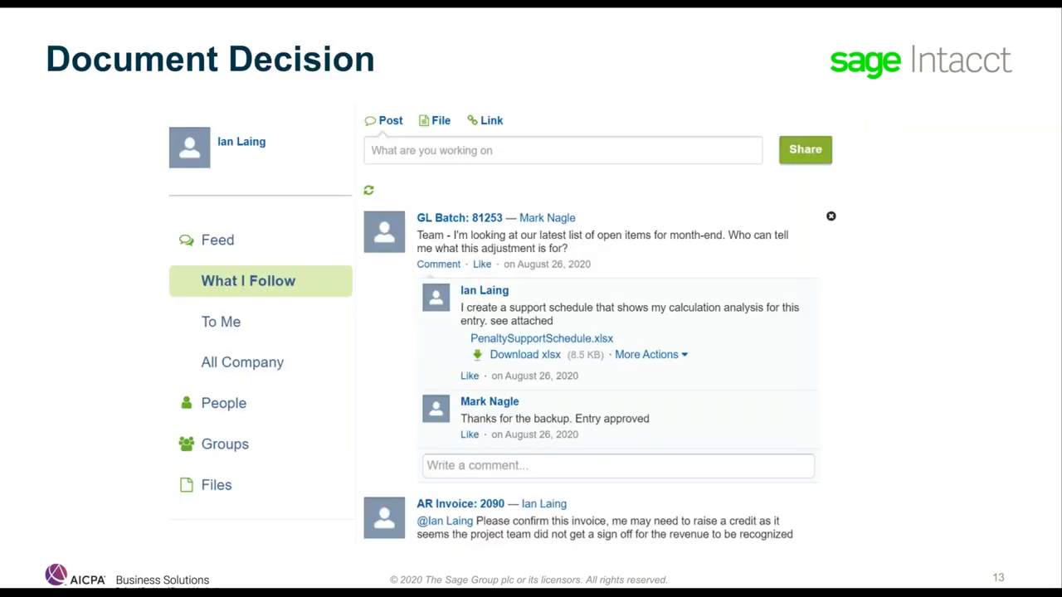
key("Left")
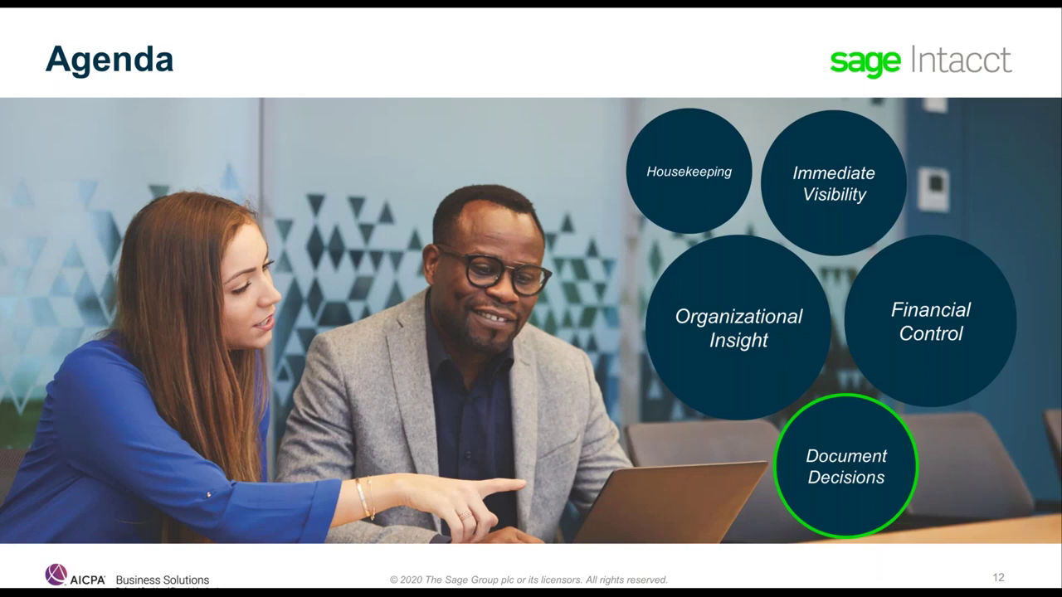
key("Right")
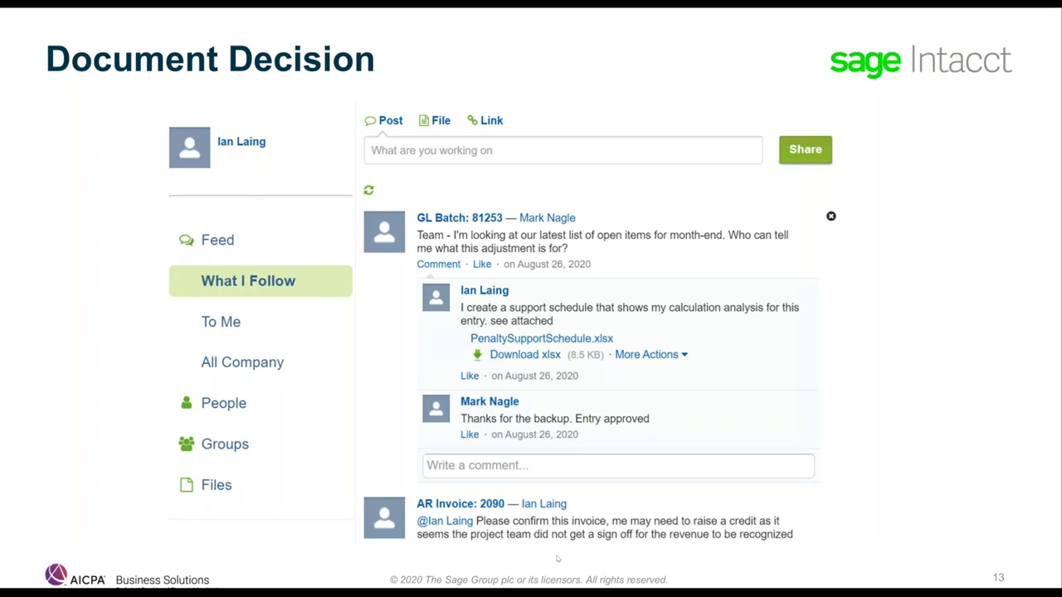
Return to Sage Intacct and read the To Me conversation about the Insurance industry on the Dimensional Insights dashboard
key("alt+Tab")
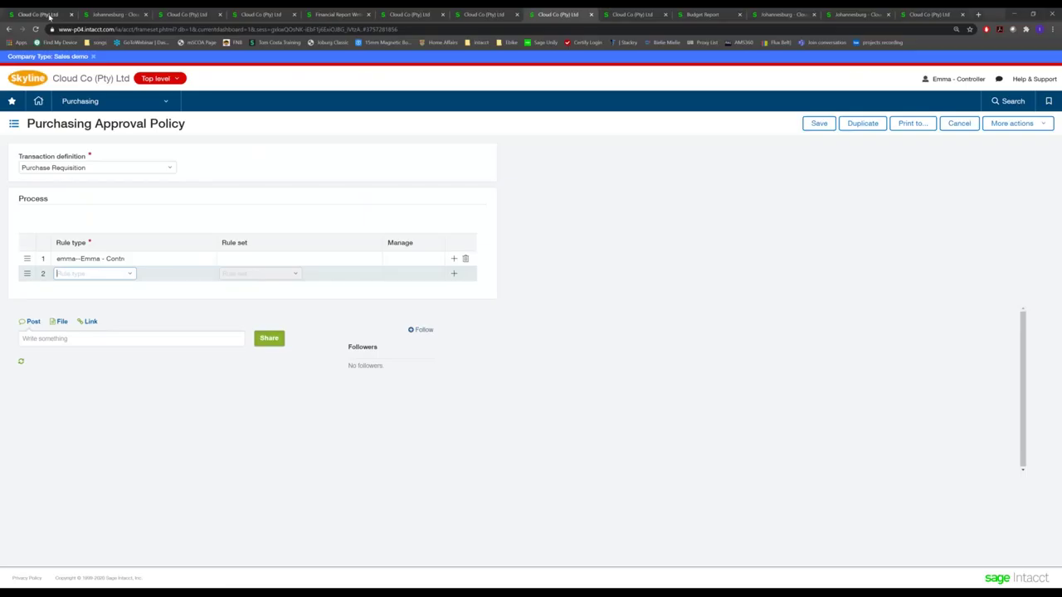
left_click(48, 15)
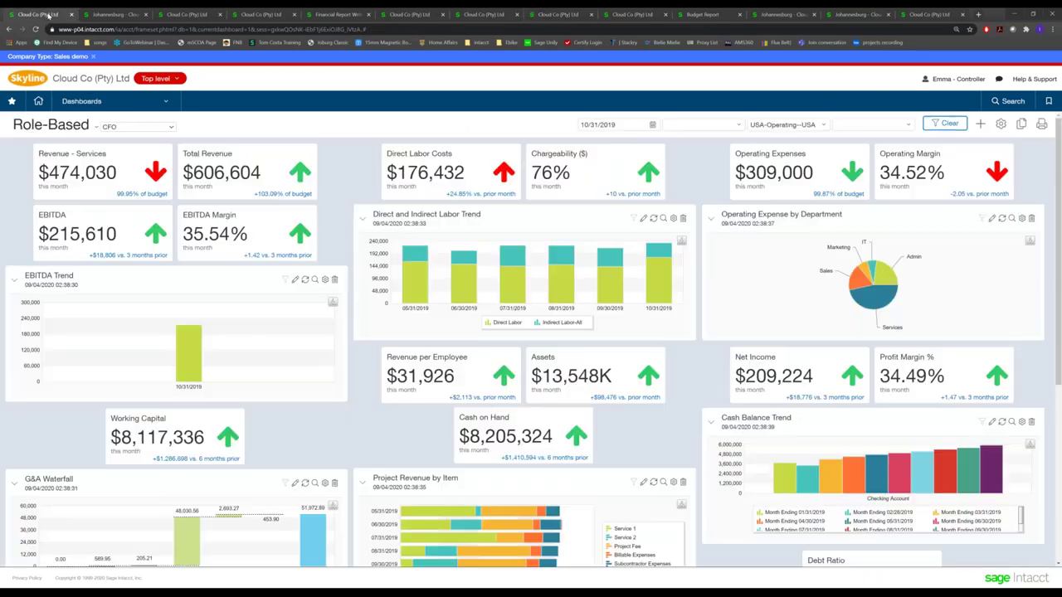
left_click(106, 15)
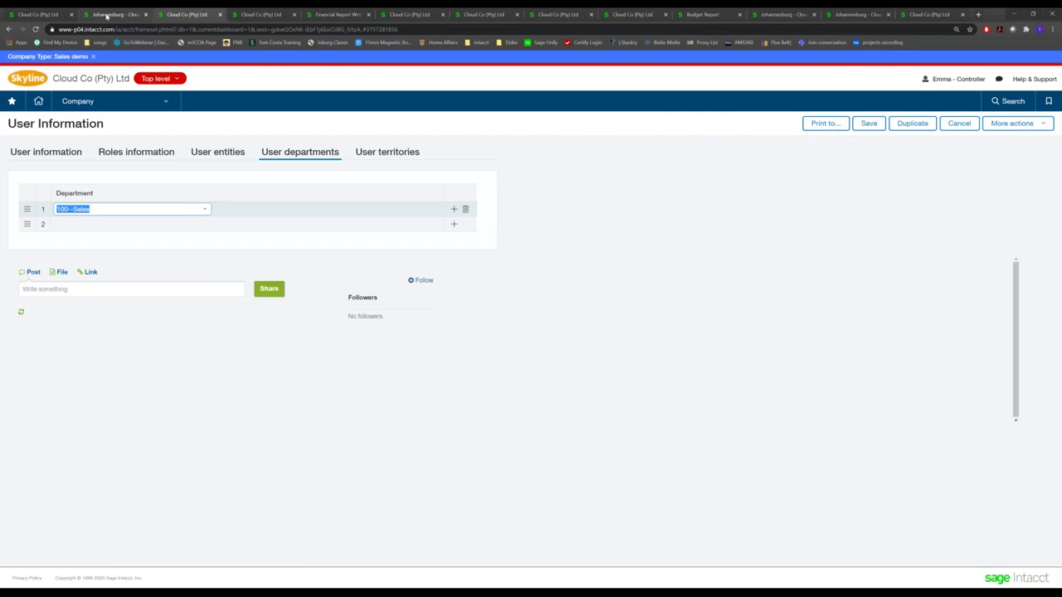
left_click(261, 14)
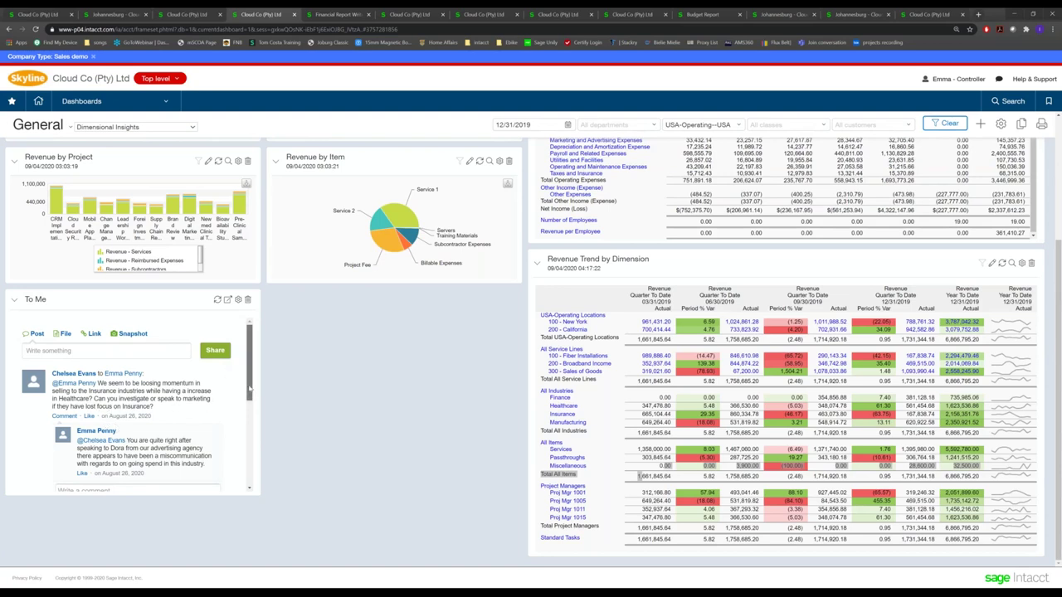
scroll(249, 389, "down", 2)
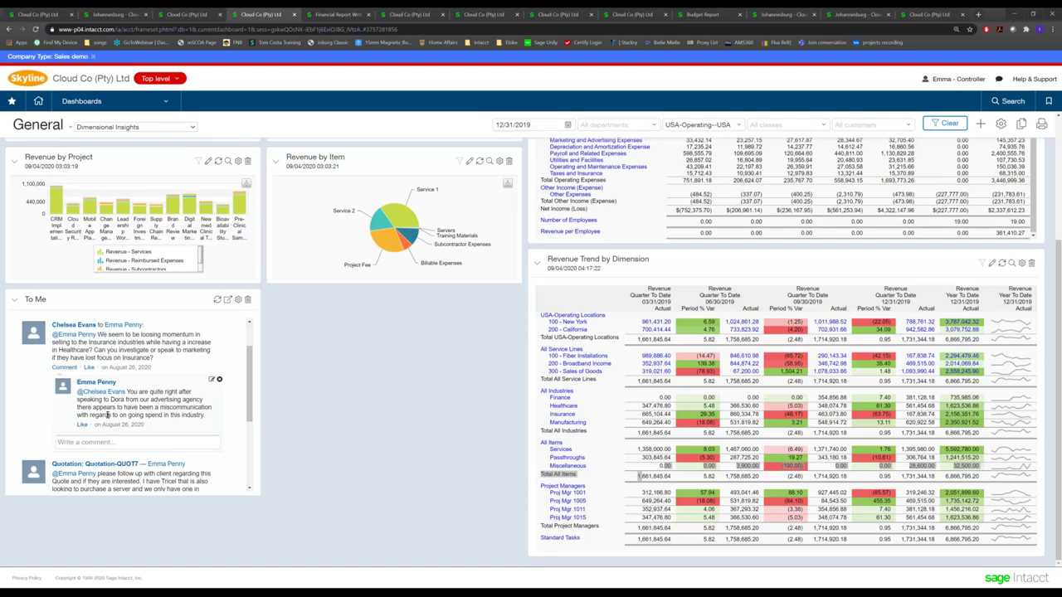
double_click(192, 415)
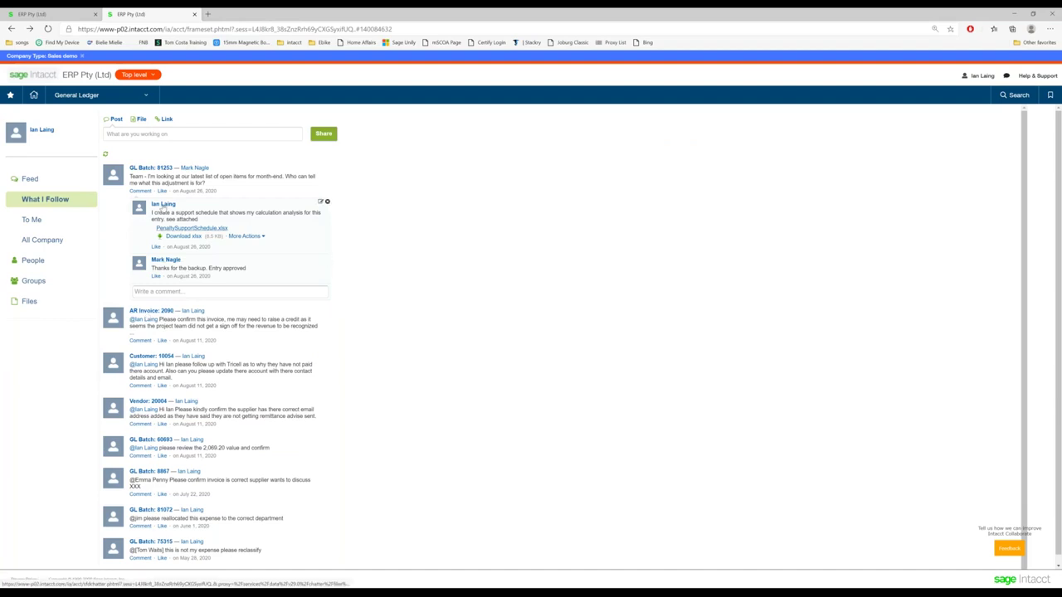
Open GL Batch 81253 from the followed items feed and read the comment thread below the journal entry
left_click(147, 171)
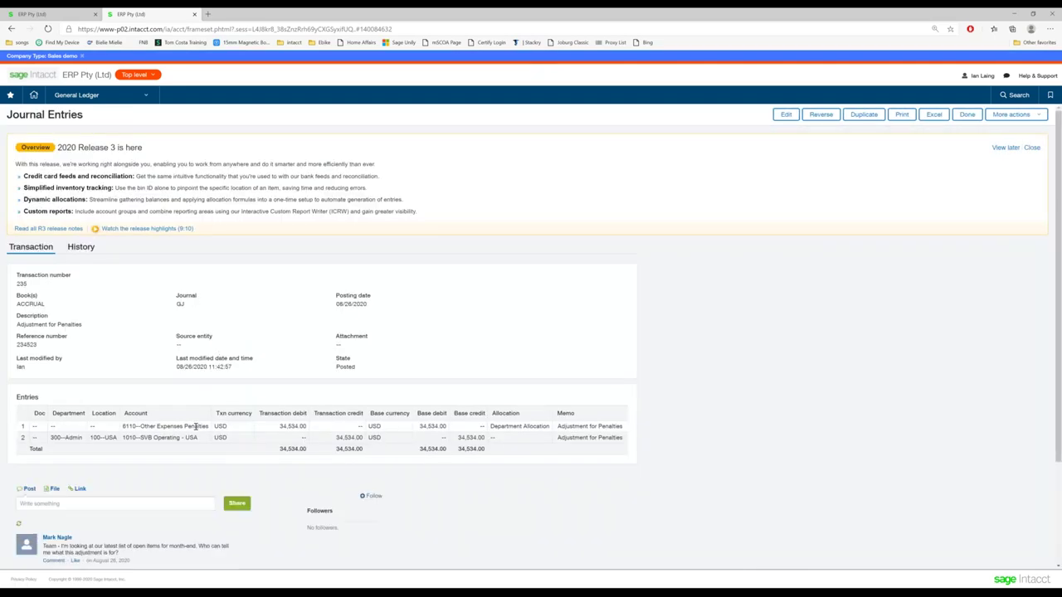
scroll(63, 414, "down", 2)
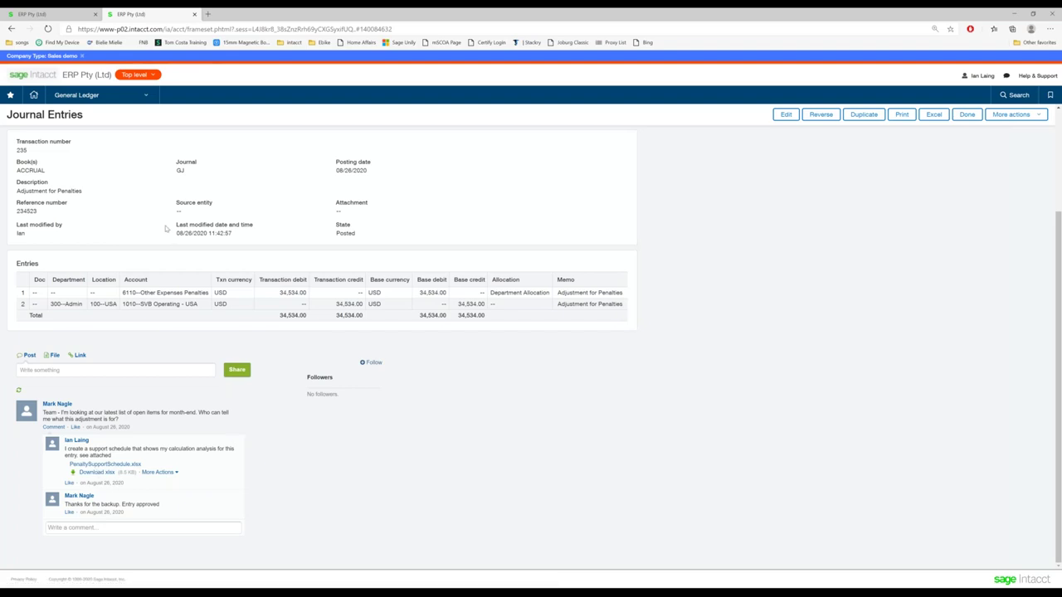
left_click_drag(67, 506, 171, 510)
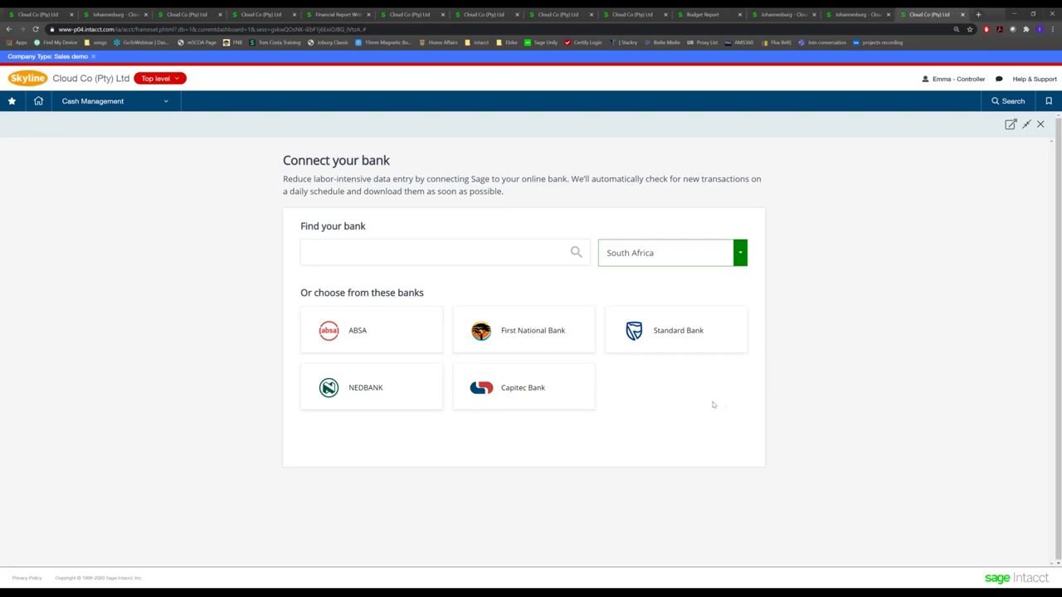
Open bank reconciliation in Cash Management and load the draft reconciliation for the Demo Bank (USD) account
left_click(166, 101)
left_click(204, 125)
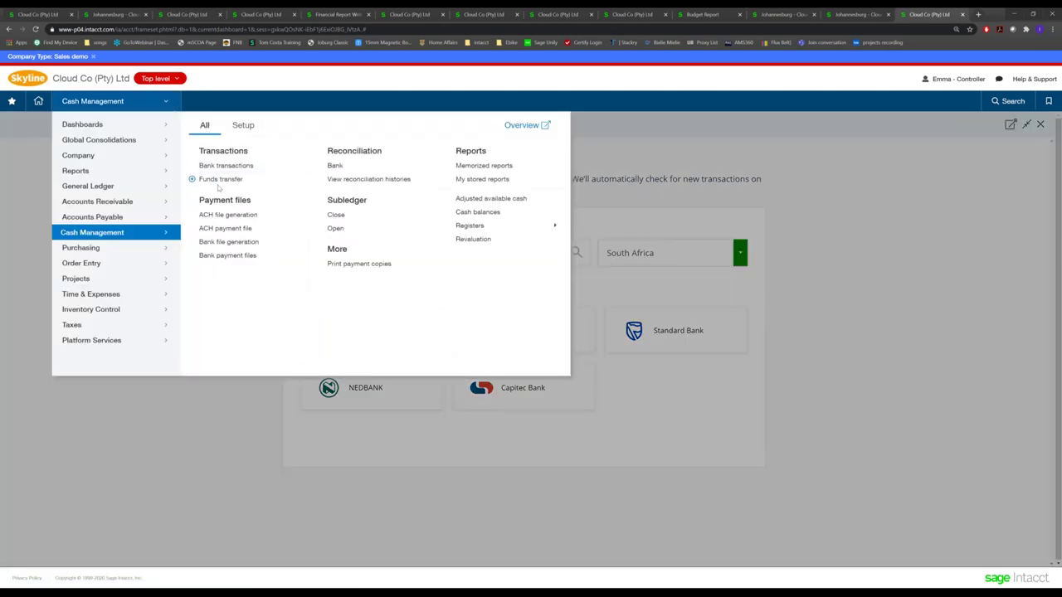
left_click(337, 166)
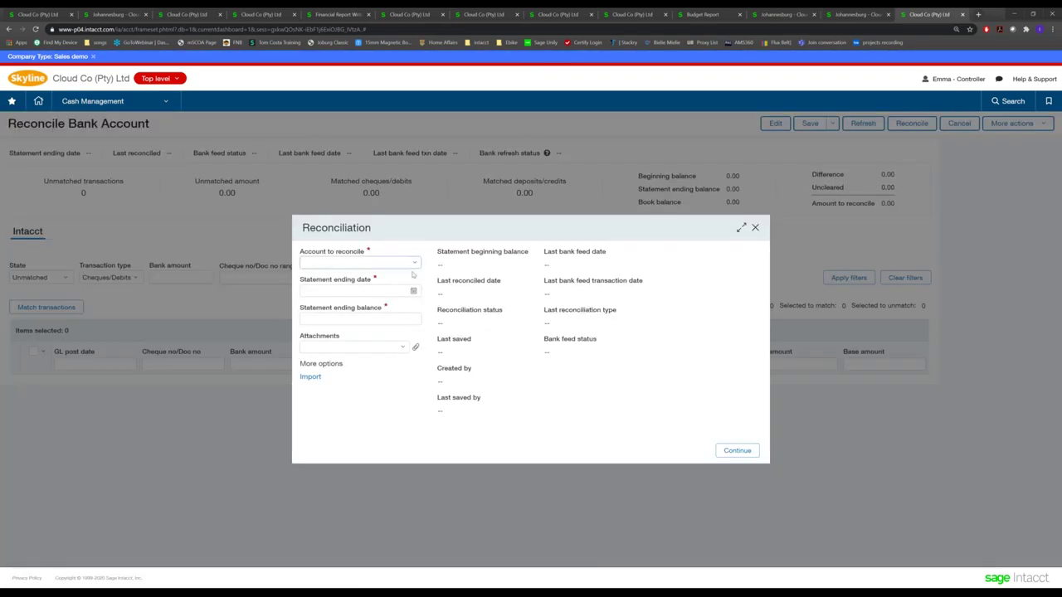
left_click(341, 262)
left_click(339, 292)
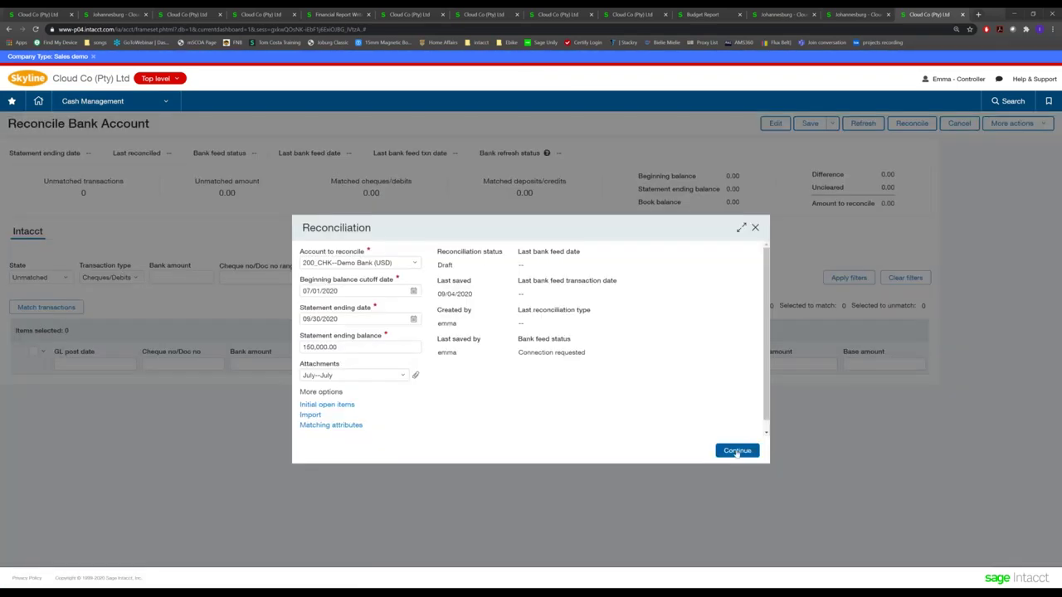
left_click(737, 451)
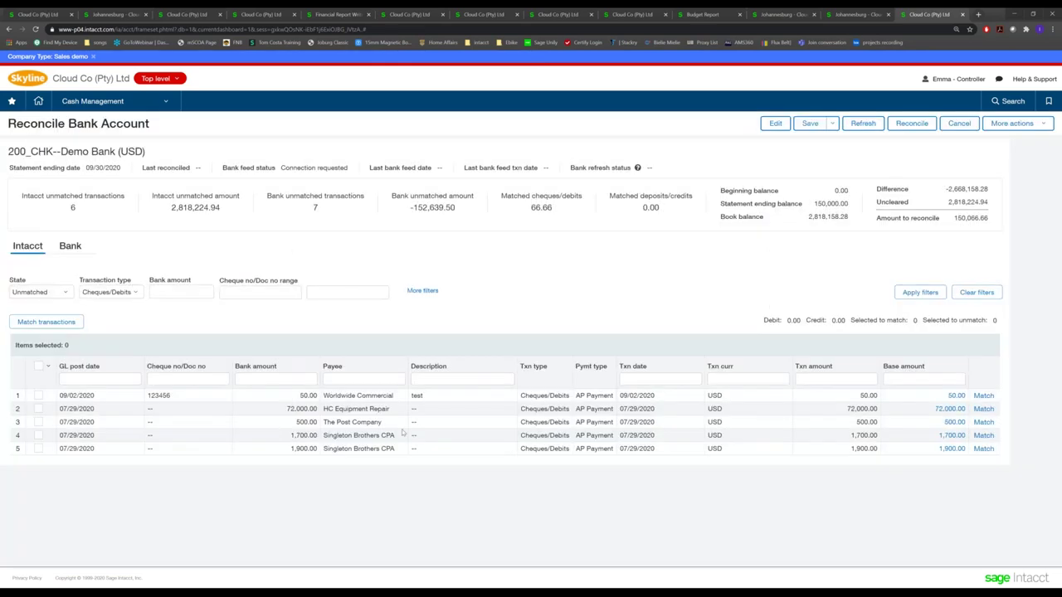
Select the matching 07/29/2020 Intacct payment for The Post Company's 500.00 bank debit, and go on to the next unmatched bank transaction
left_click(71, 247)
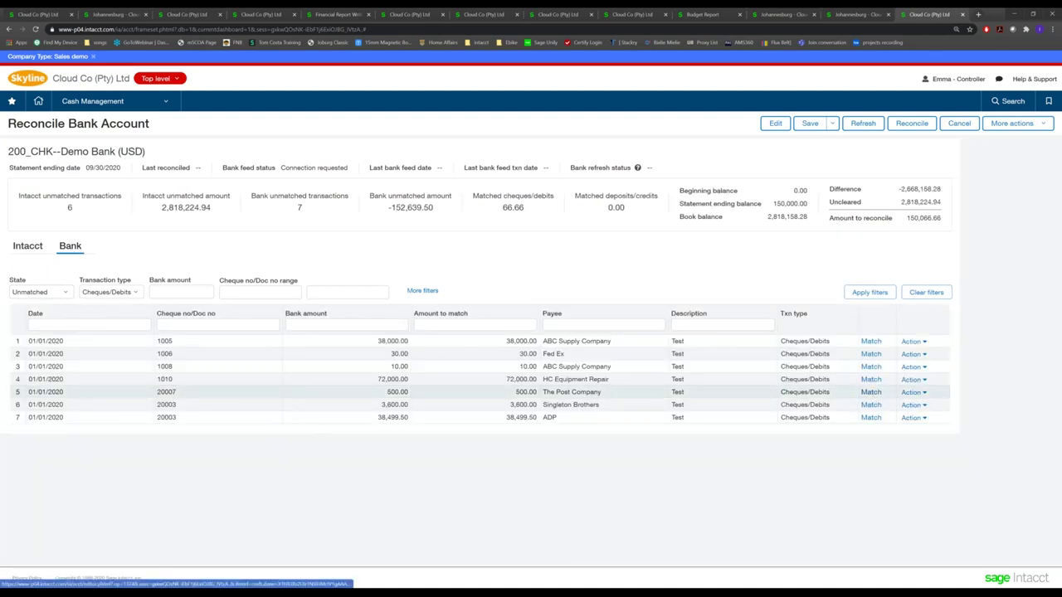
left_click(870, 392)
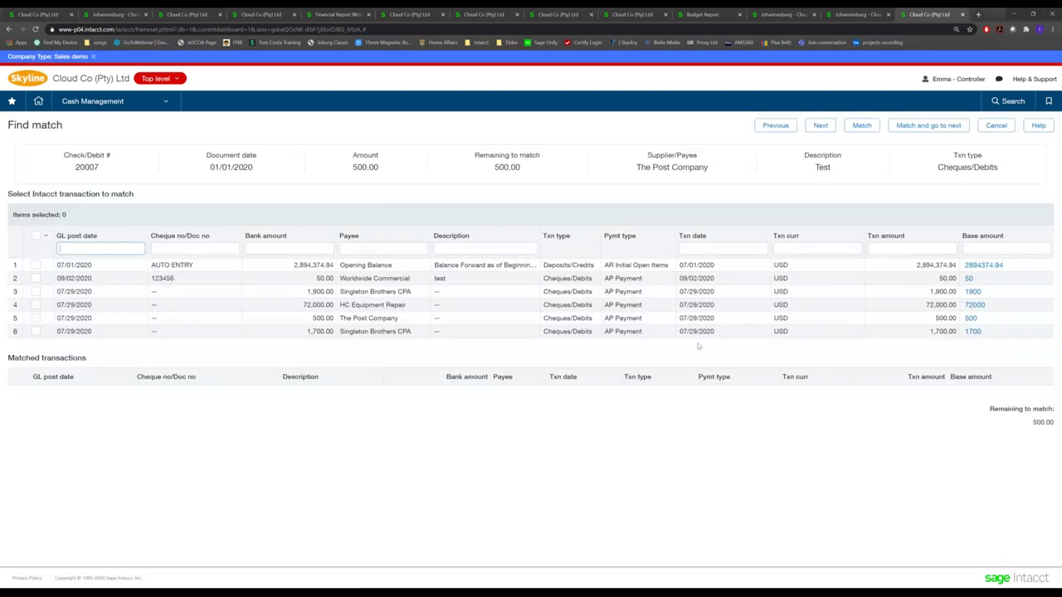
left_click(37, 320)
left_click(36, 320)
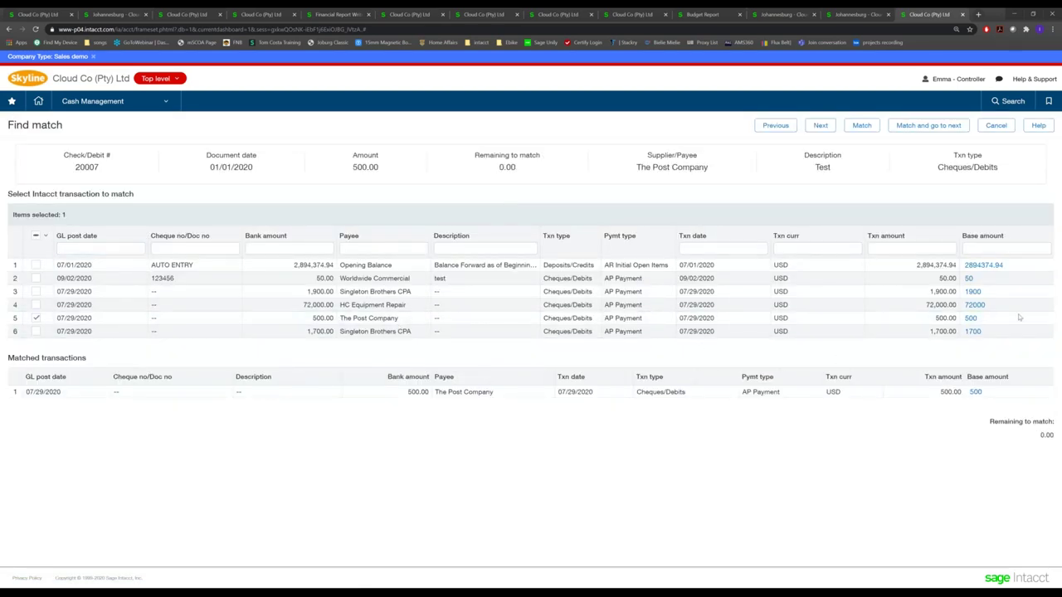
left_click(821, 126)
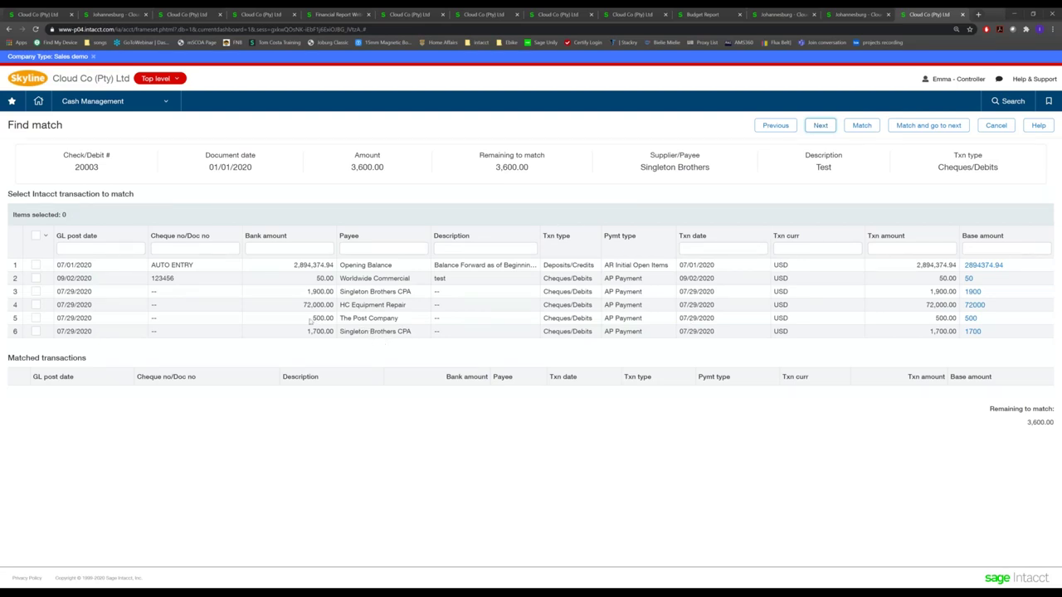
left_click_drag(312, 320, 413, 326)
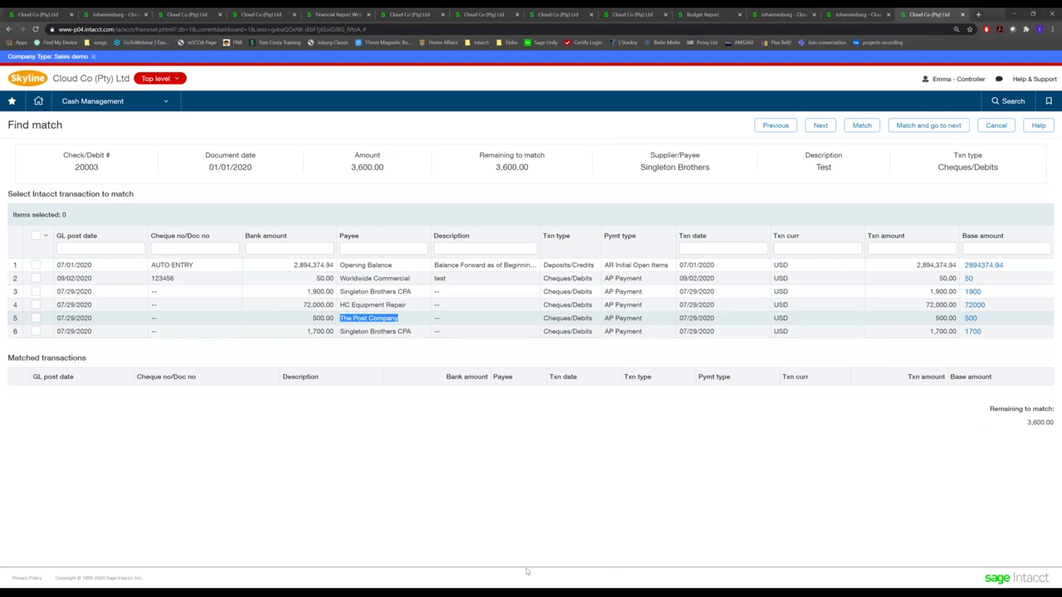
Switch to the PowerPoint slide show and advance from Document Decision to the Demo Summary slide
left_click(561, 554)
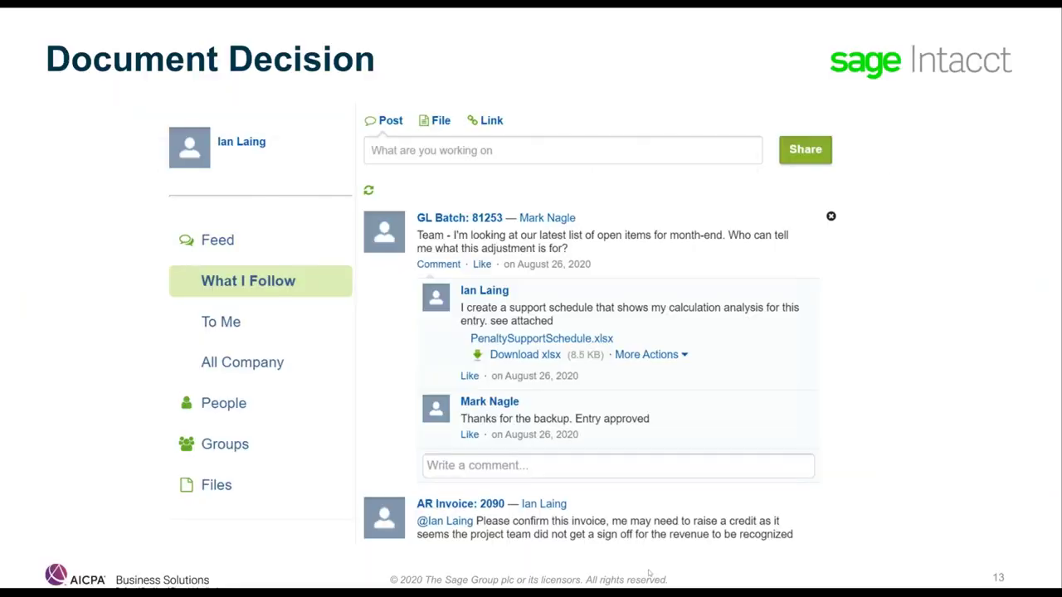
left_click(648, 573)
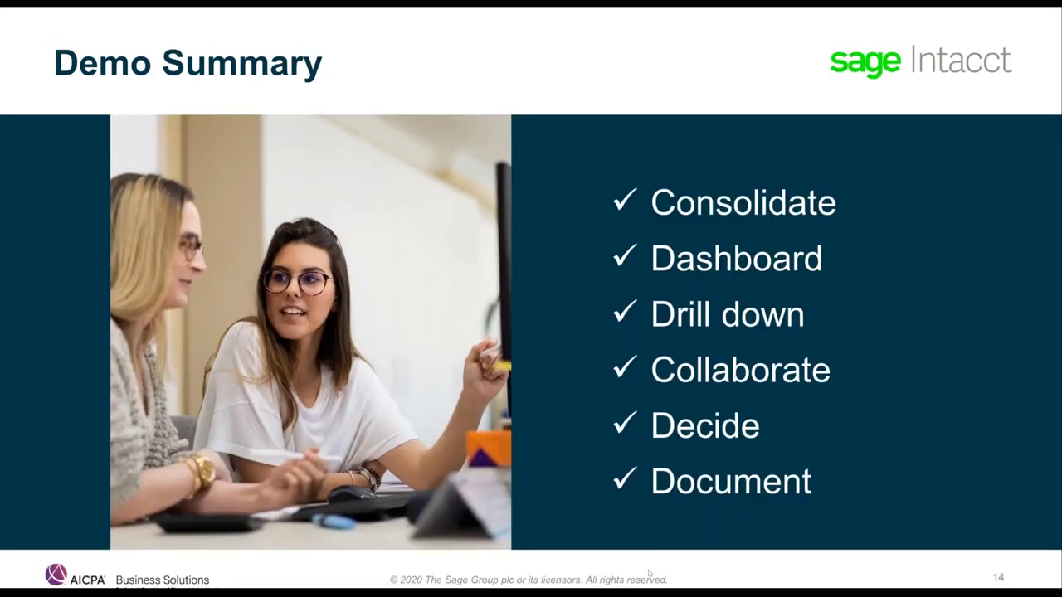